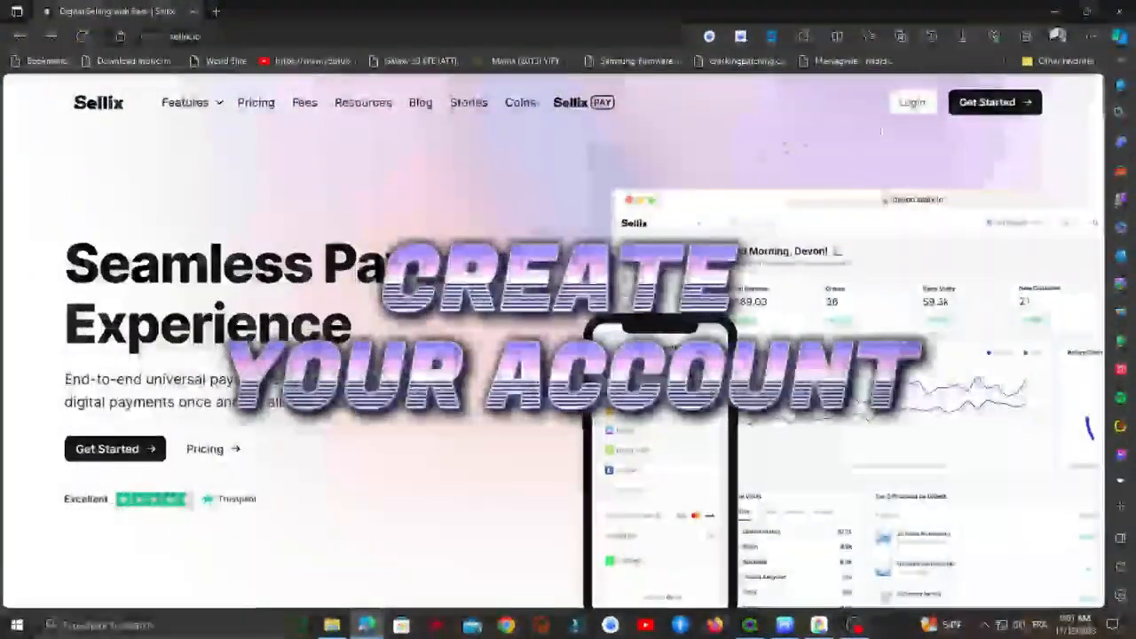
- Start a new Sellix account and enter 'plus' as the store name
{"action": "left_click", "coordinate": [995, 105]}
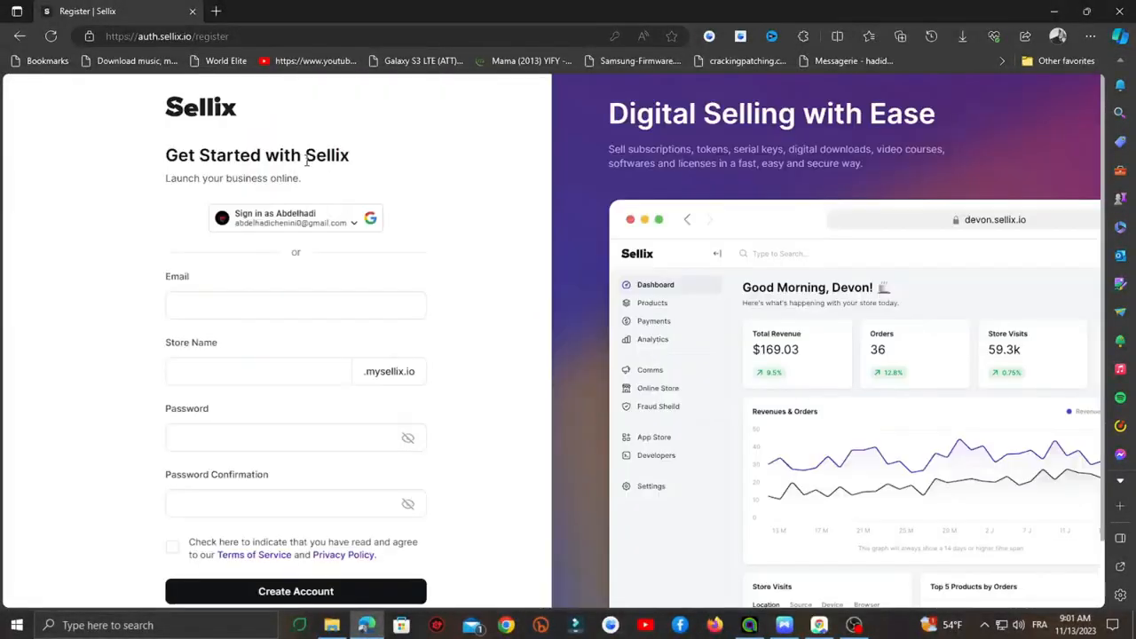
{"action": "left_click", "coordinate": [197, 305]}
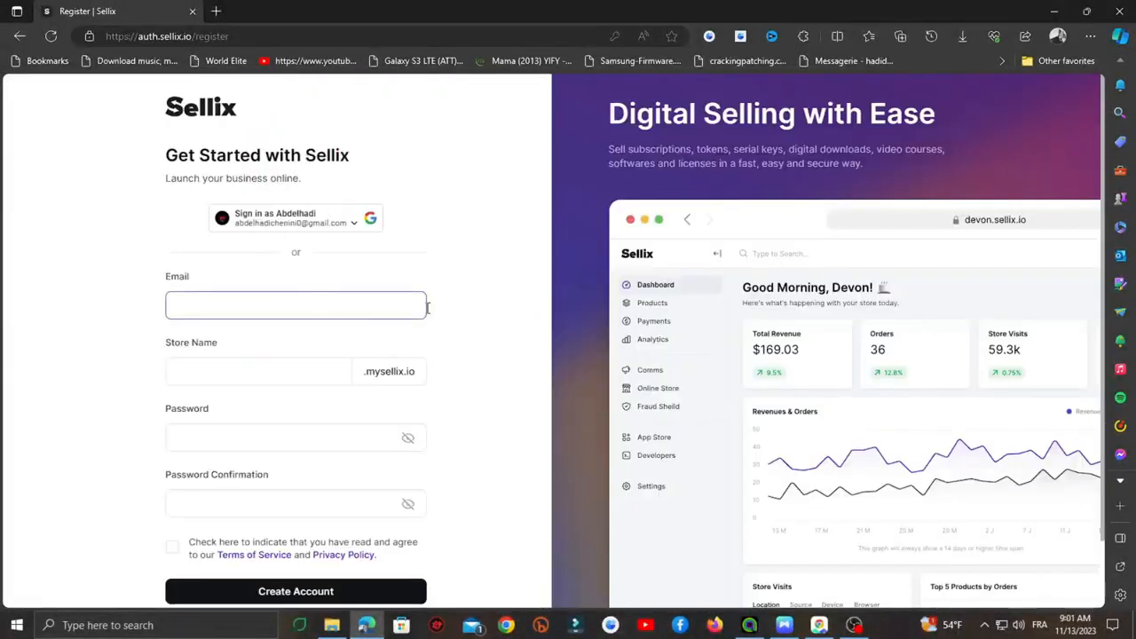
{"action": "left_click", "coordinate": [244, 351]}
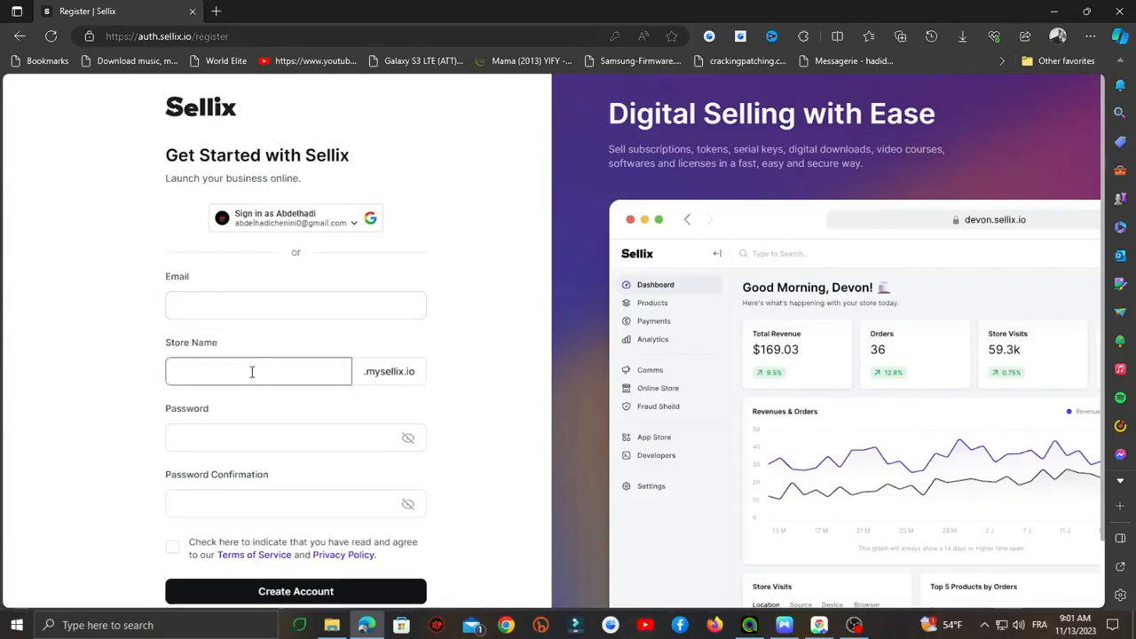
{"action": "type", "text": "plushie"}
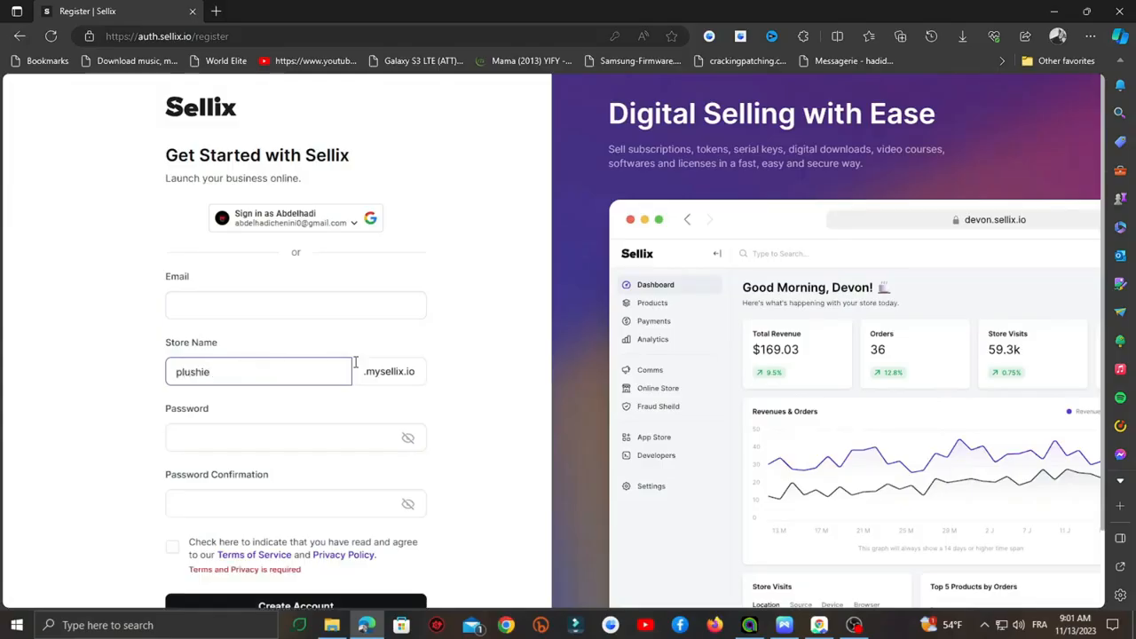
{"action": "left_click", "coordinate": [458, 348]}
- Continue the sign-up with the linked Google account
{"action": "scroll", "coordinate": [261, 449], "scroll_direction": "down", "scroll_amount": 1}
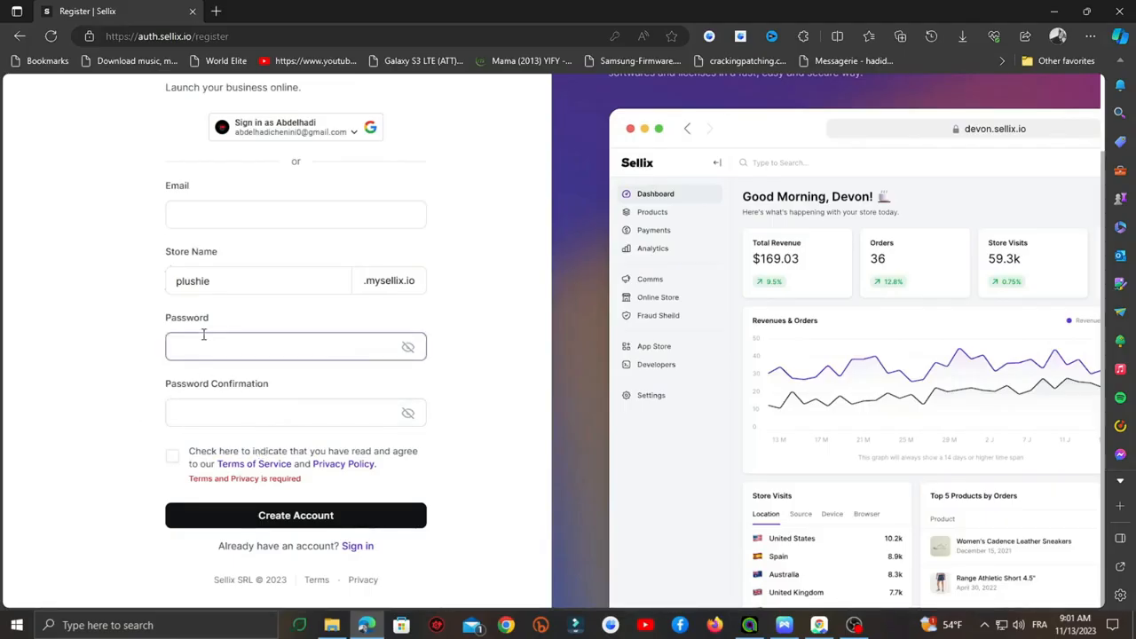
{"action": "scroll", "coordinate": [225, 414], "scroll_direction": "up", "scroll_amount": 1}
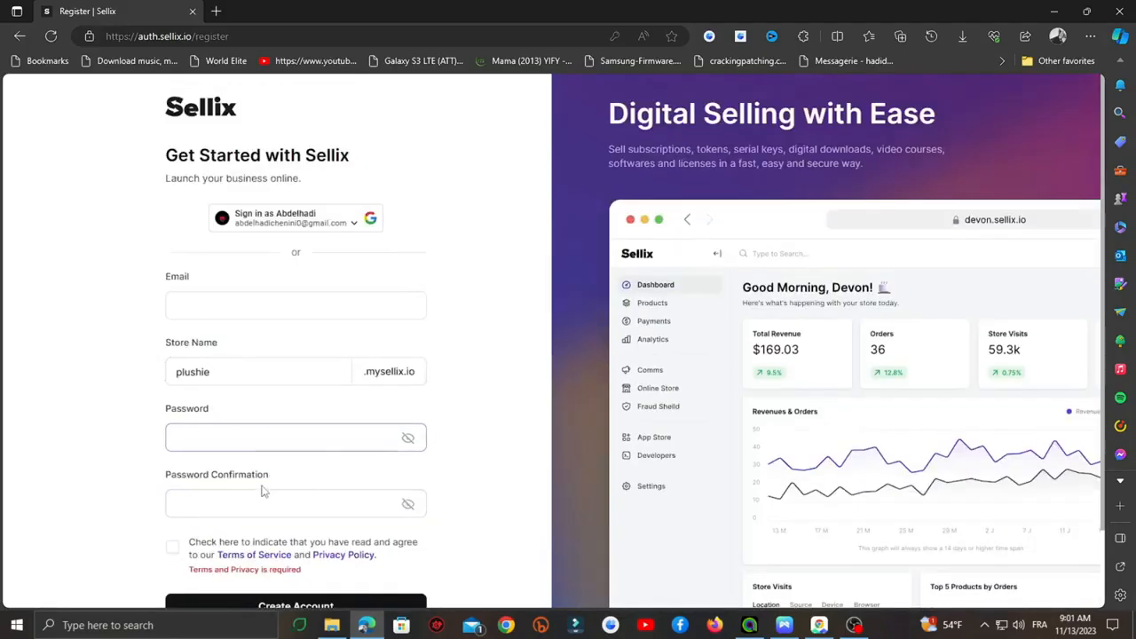
{"action": "left_click", "coordinate": [333, 223]}
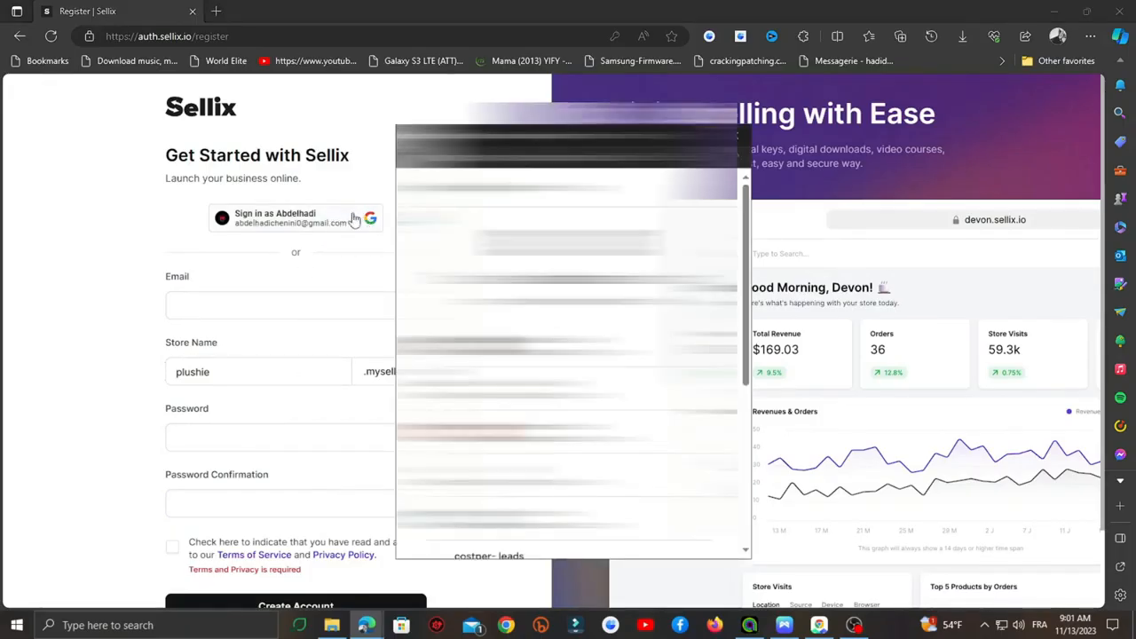
{"action": "left_click", "coordinate": [522, 344]}
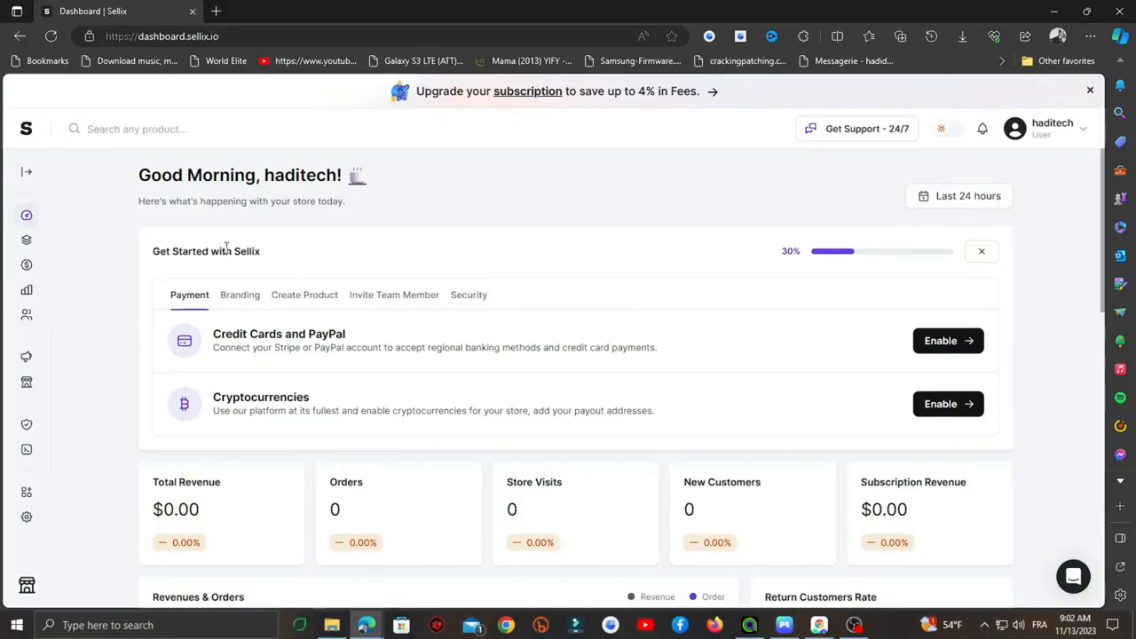
- Switch the dashboard to HadiStore and open its public shop page from the account menu
{"action": "left_click", "coordinate": [26, 585]}
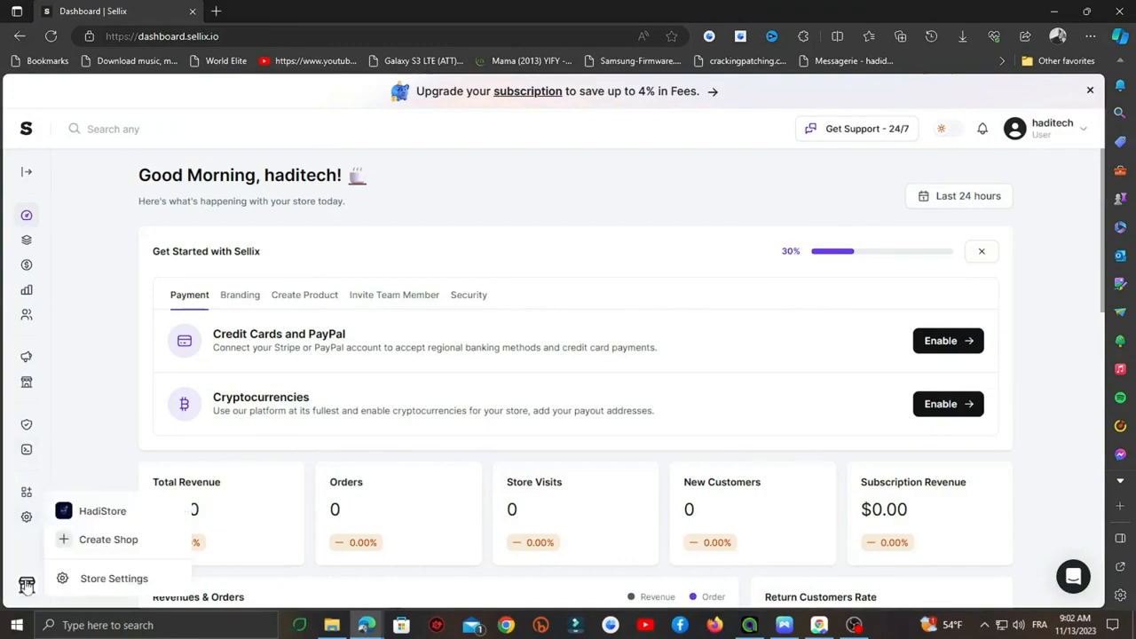
{"action": "left_click", "coordinate": [124, 520]}
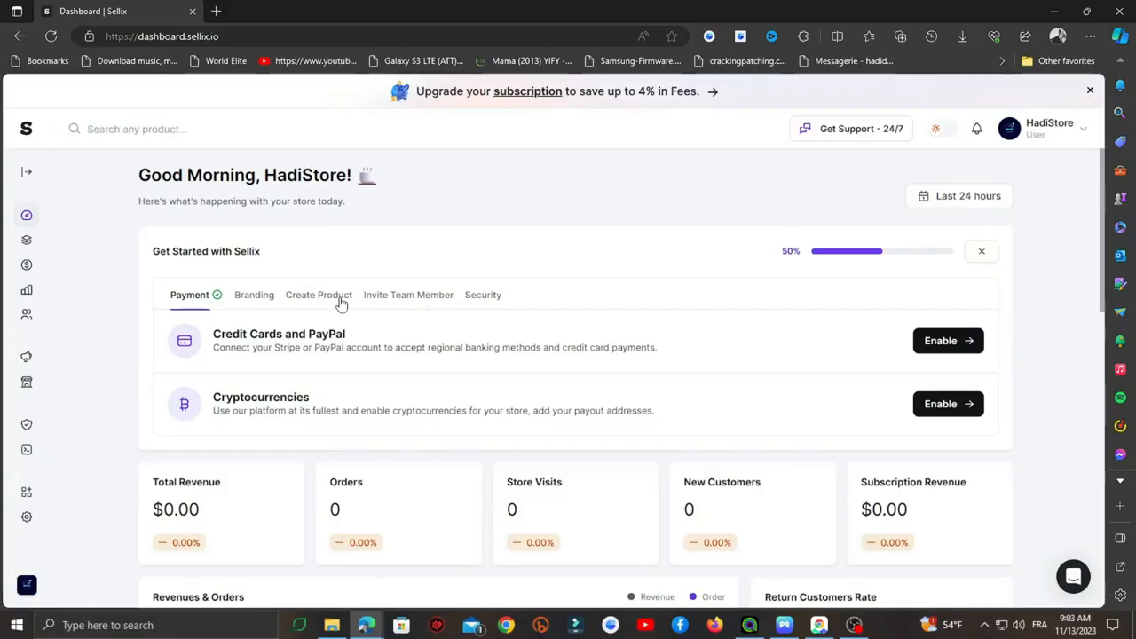
{"action": "left_click", "coordinate": [1048, 132]}
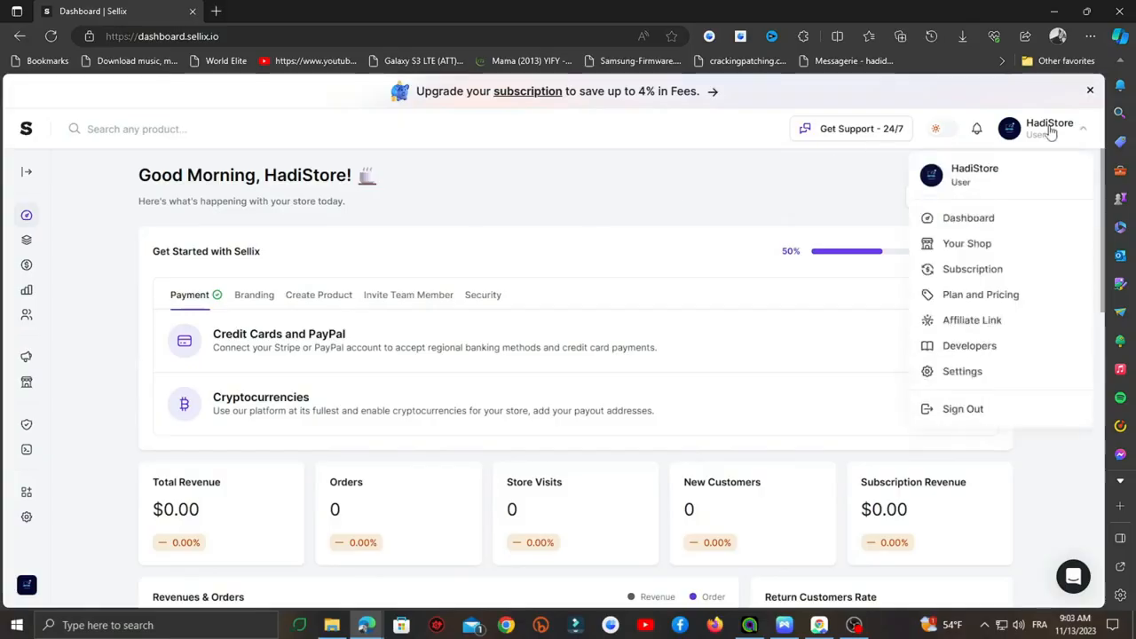
{"action": "left_click", "coordinate": [989, 246]}
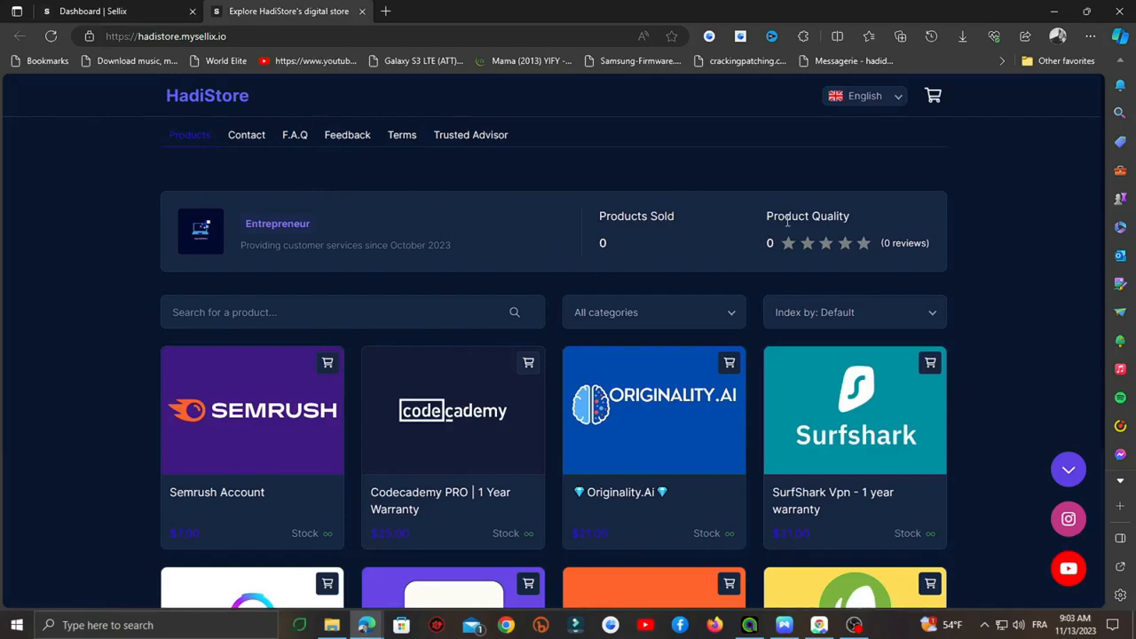
- Browse the HadiStore storefront and view its category list without filtering
{"action": "scroll", "coordinate": [366, 249], "scroll_direction": "down", "scroll_amount": 2}
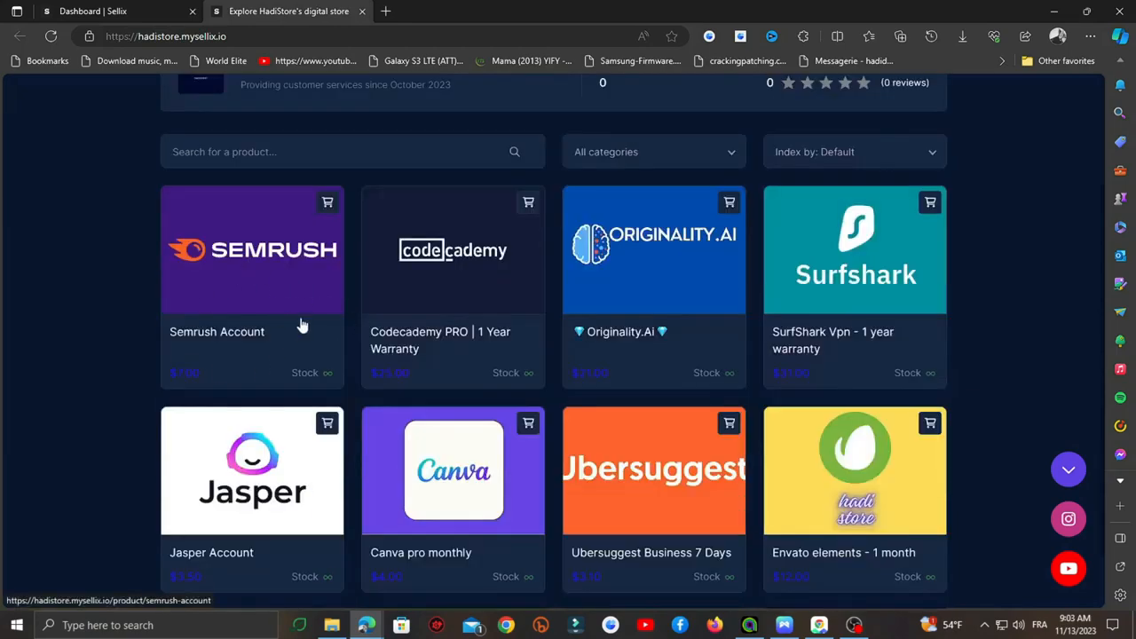
{"action": "left_click", "coordinate": [633, 162]}
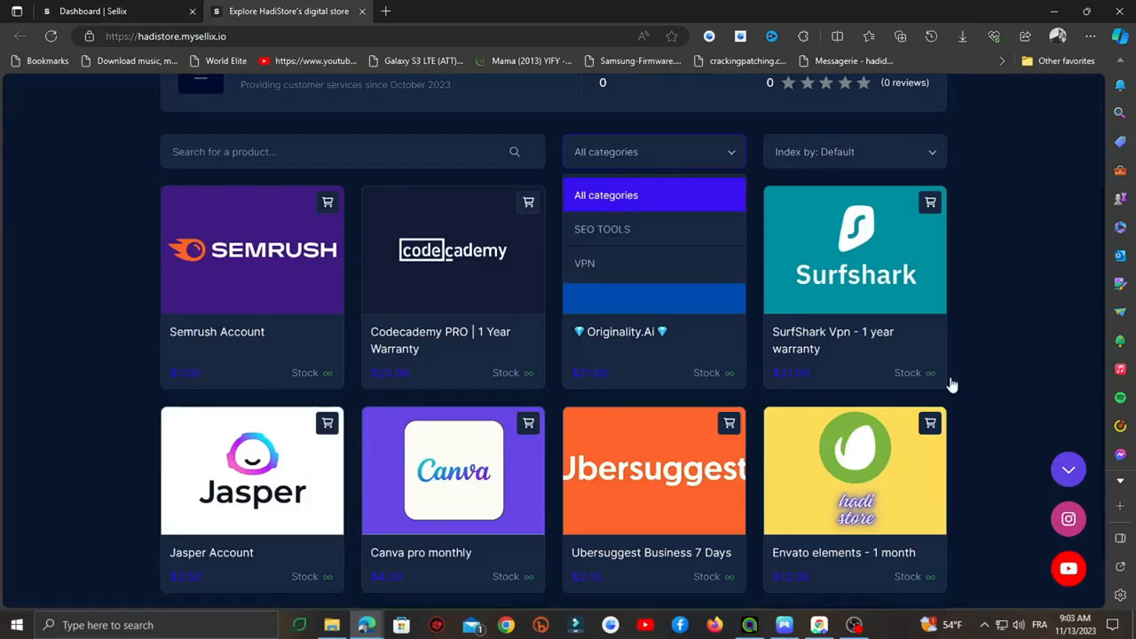
{"action": "left_click", "coordinate": [1056, 316]}
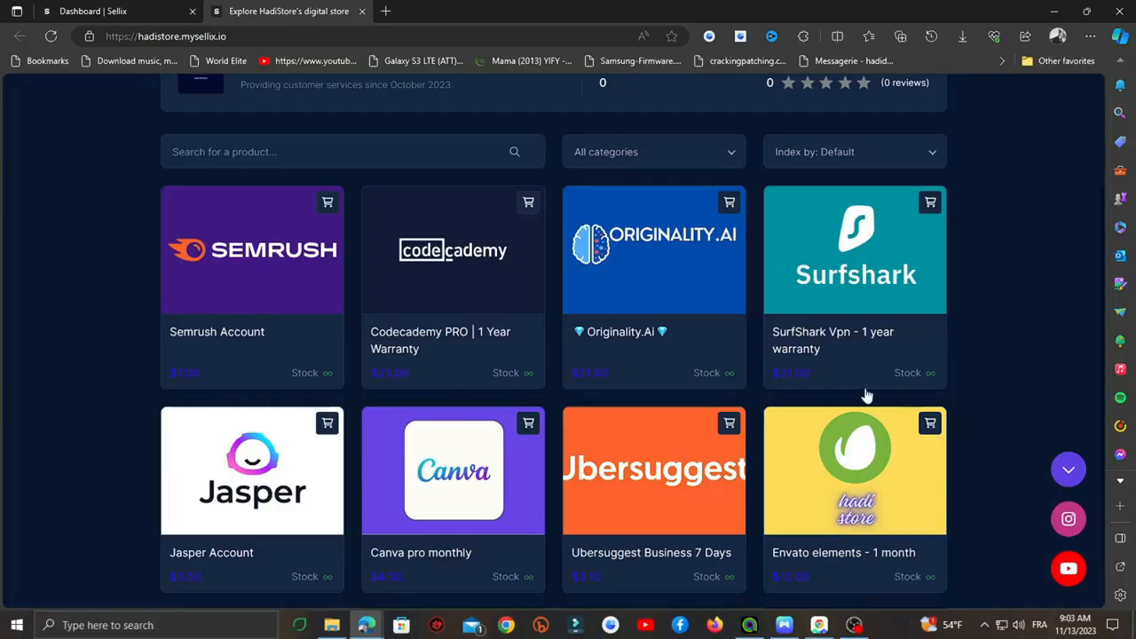
{"action": "scroll", "coordinate": [864, 396], "scroll_direction": "up", "scroll_amount": 2}
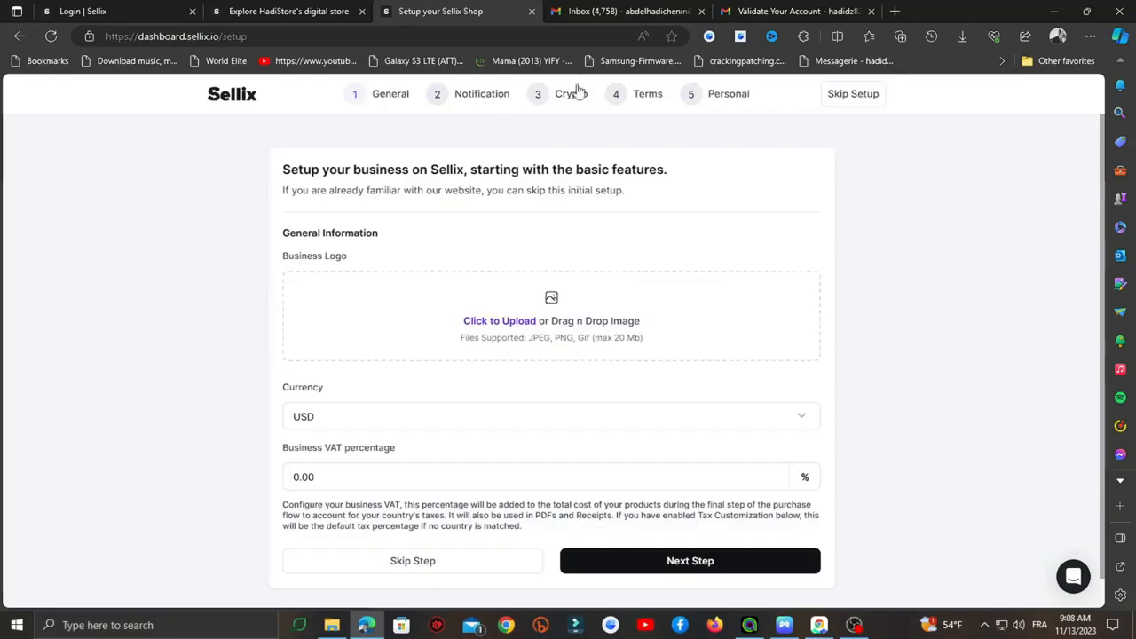
- Close the extra tabs and upload TeamPlace (1).png as the business logo
{"action": "left_click", "coordinate": [702, 11]}
{"action": "left_click", "coordinate": [701, 11]}
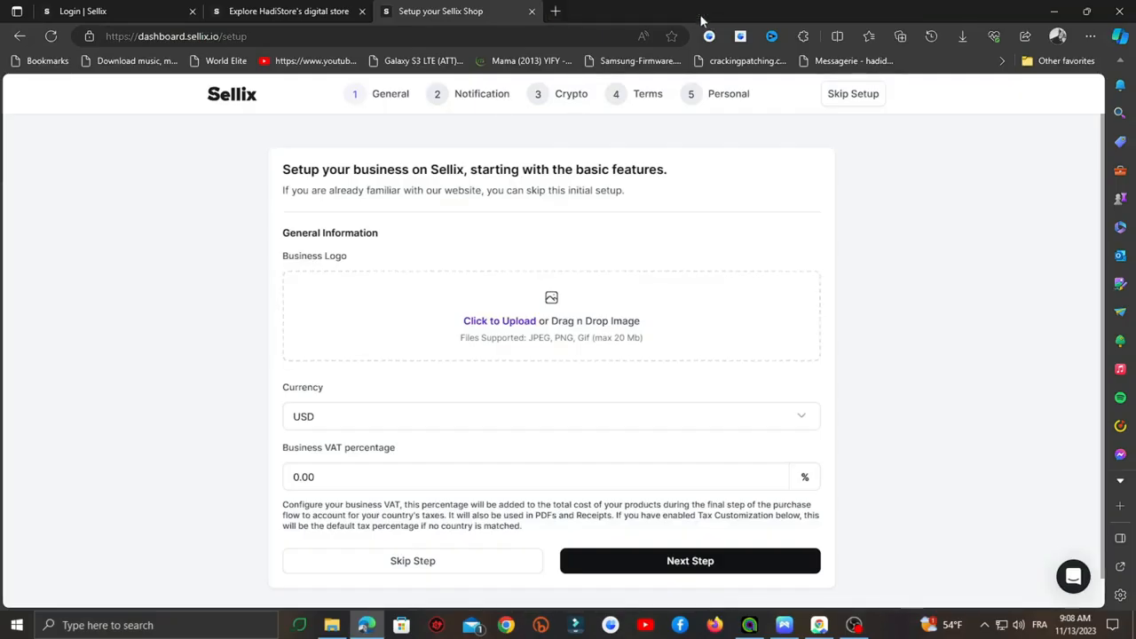
{"action": "left_click", "coordinate": [400, 303]}
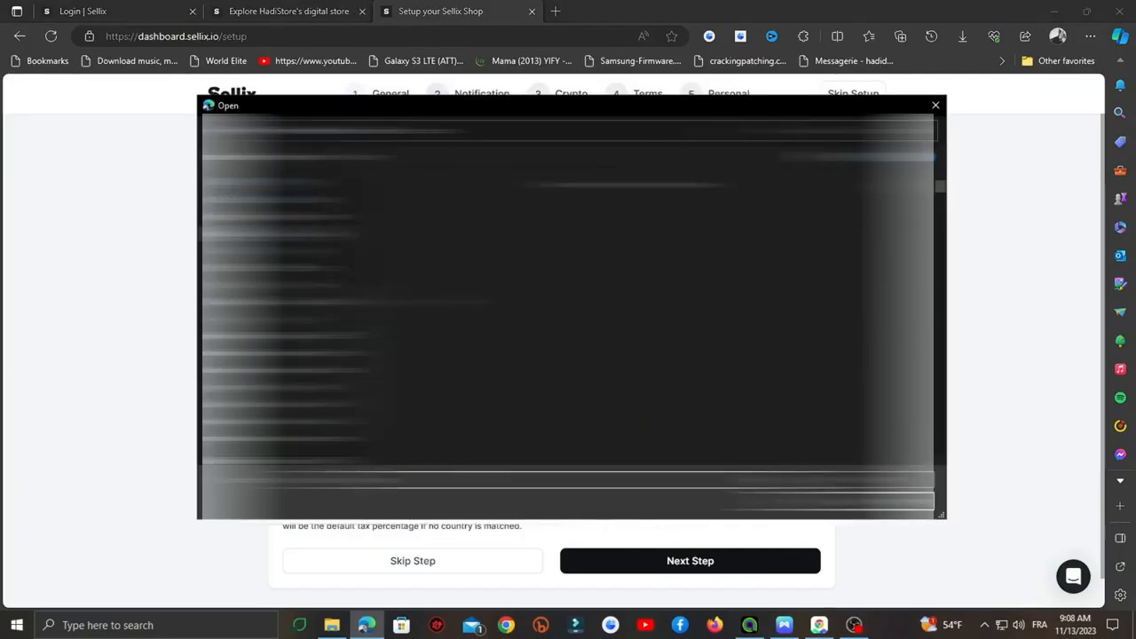
{"action": "scroll", "coordinate": [593, 302], "scroll_direction": "down", "scroll_amount": 10}
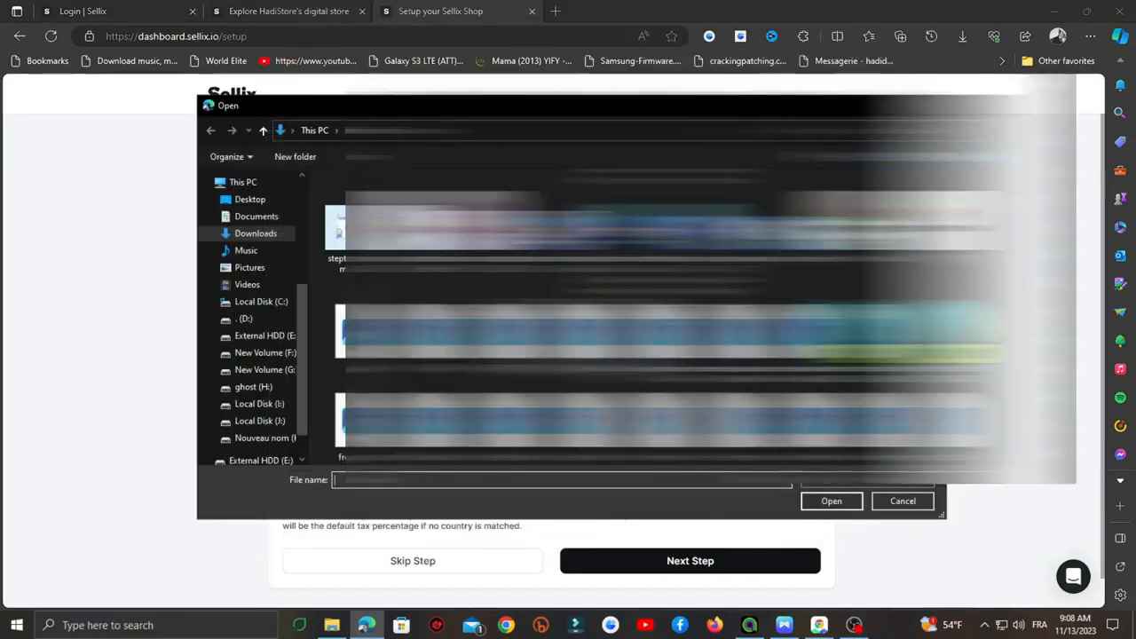
{"action": "scroll", "coordinate": [683, 286], "scroll_direction": "down", "scroll_amount": 5}
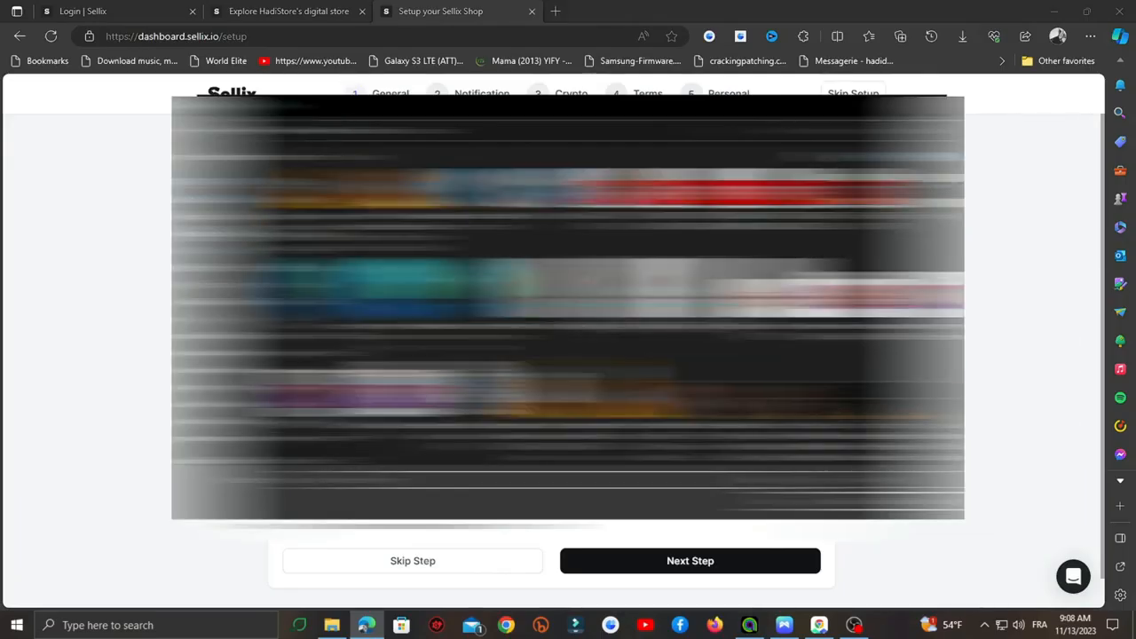
{"action": "double_click", "coordinate": [683, 286]}
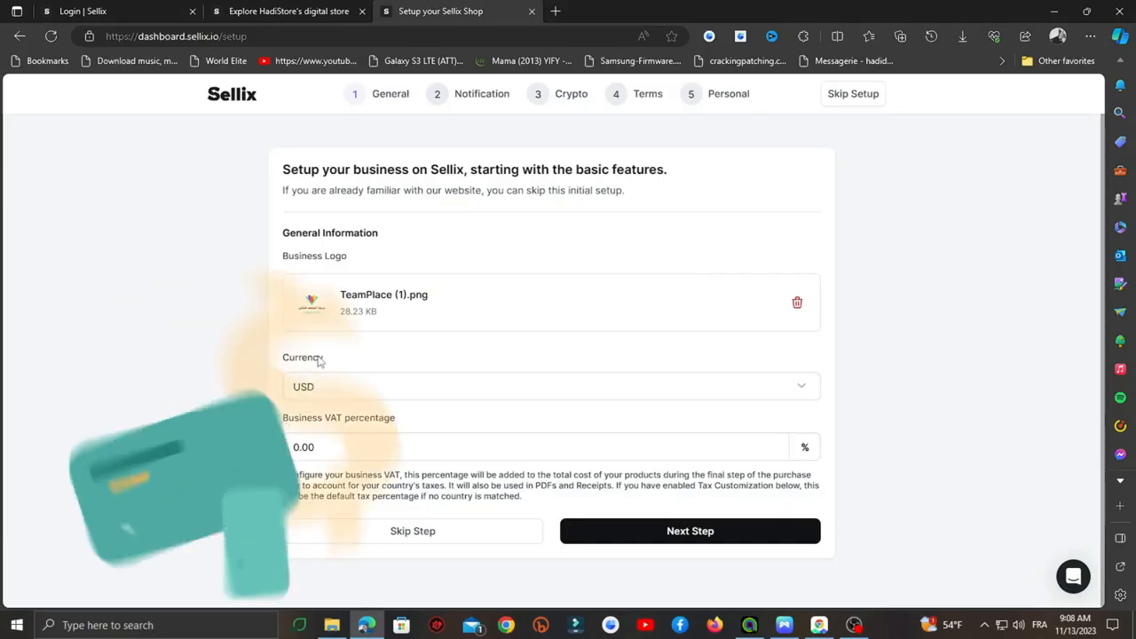
- Keep USD as the store currency and save the General step
{"action": "left_click", "coordinate": [343, 386]}
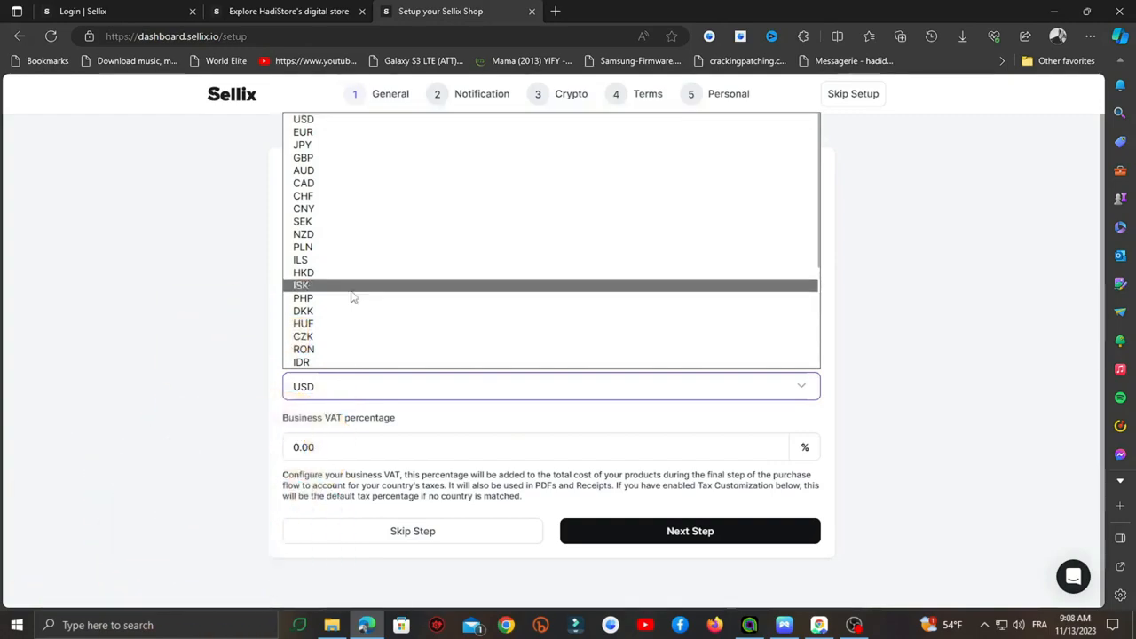
{"action": "left_click", "coordinate": [299, 423]}
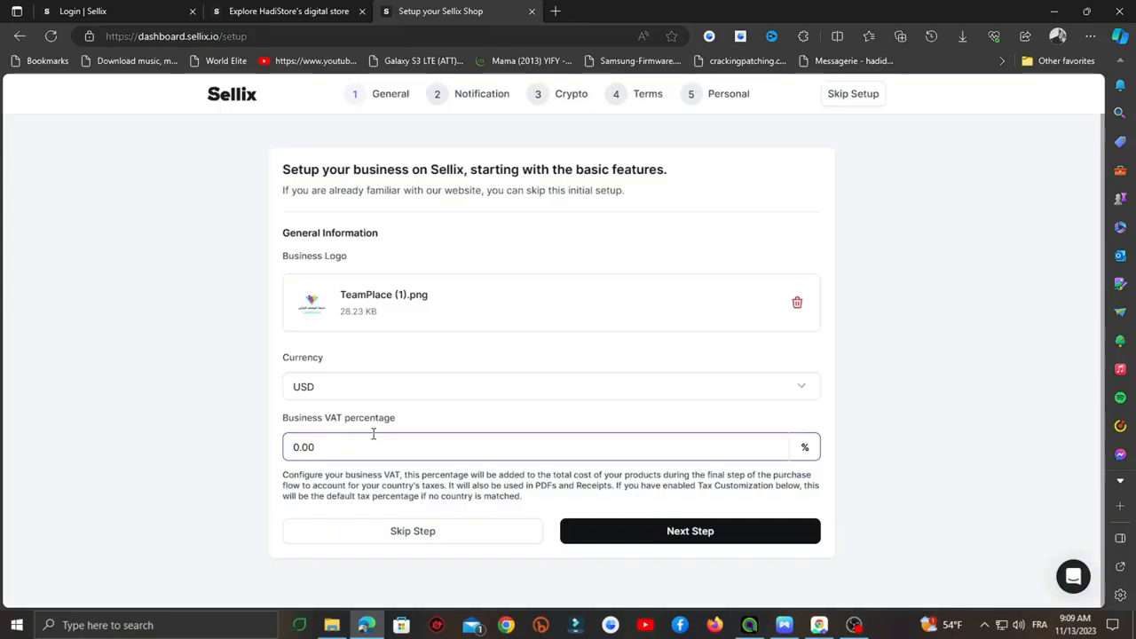
{"action": "left_click", "coordinate": [682, 529]}
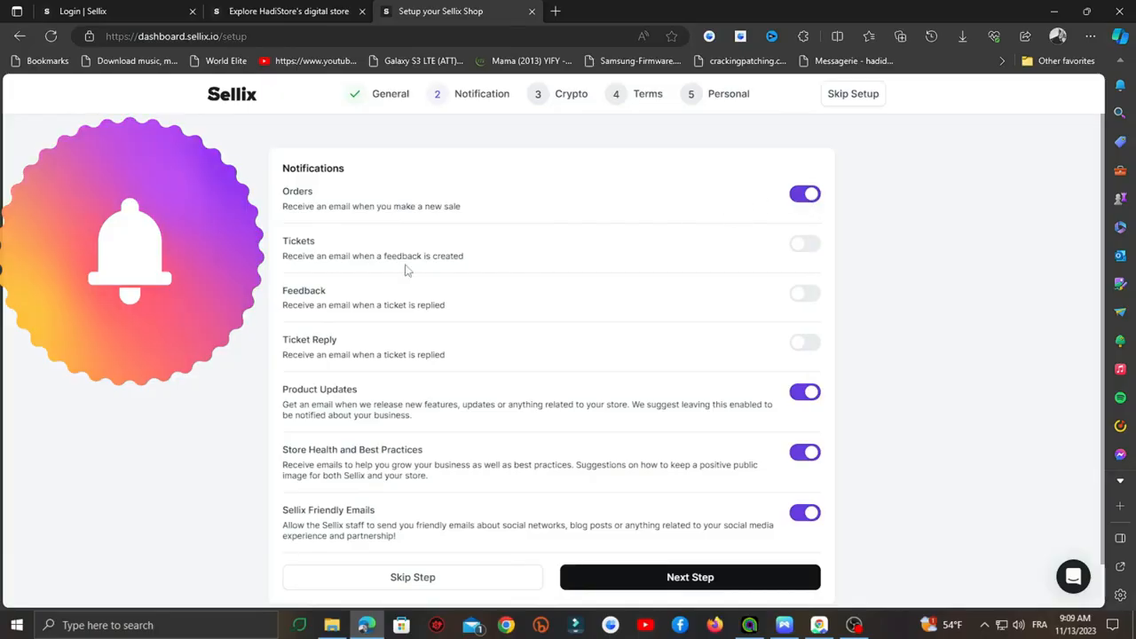
- Turn on e-mail alerts for Tickets, Feedback and Ticket Reply, then continue to Crypto
{"action": "left_click", "coordinate": [804, 244]}
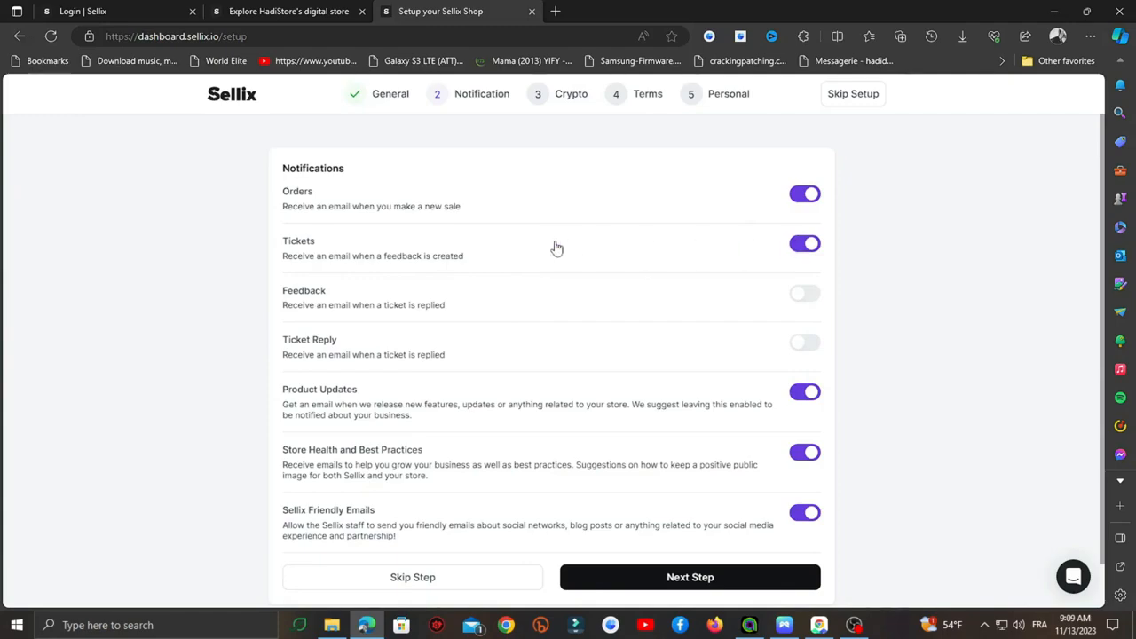
{"action": "scroll", "coordinate": [366, 248], "scroll_direction": "down", "scroll_amount": 1}
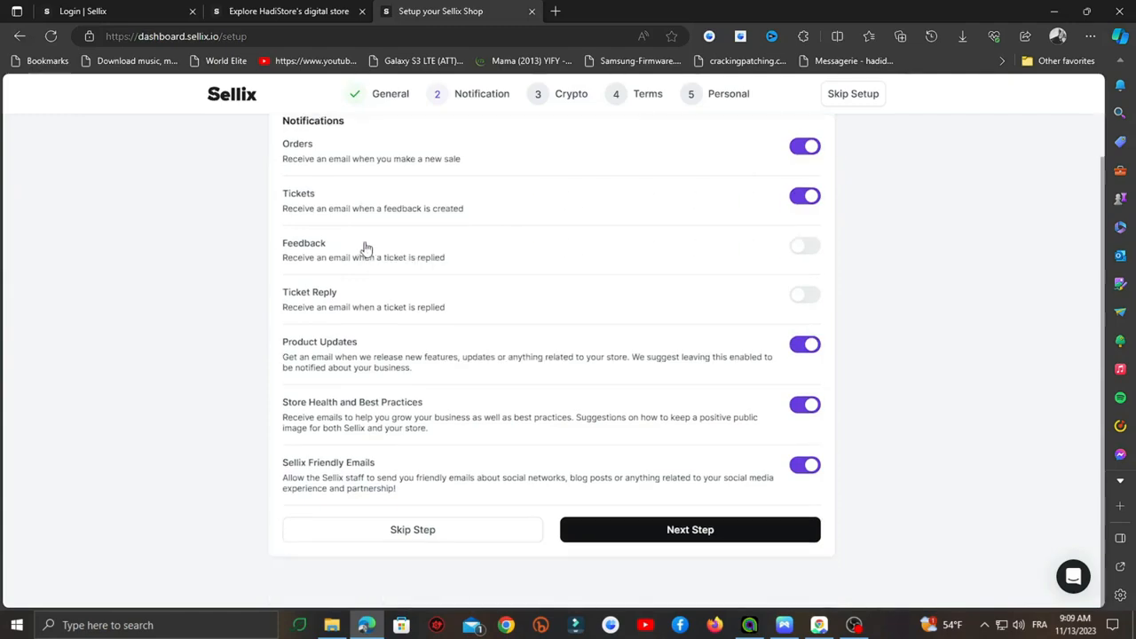
{"action": "left_click", "coordinate": [807, 252]}
{"action": "left_click", "coordinate": [803, 295]}
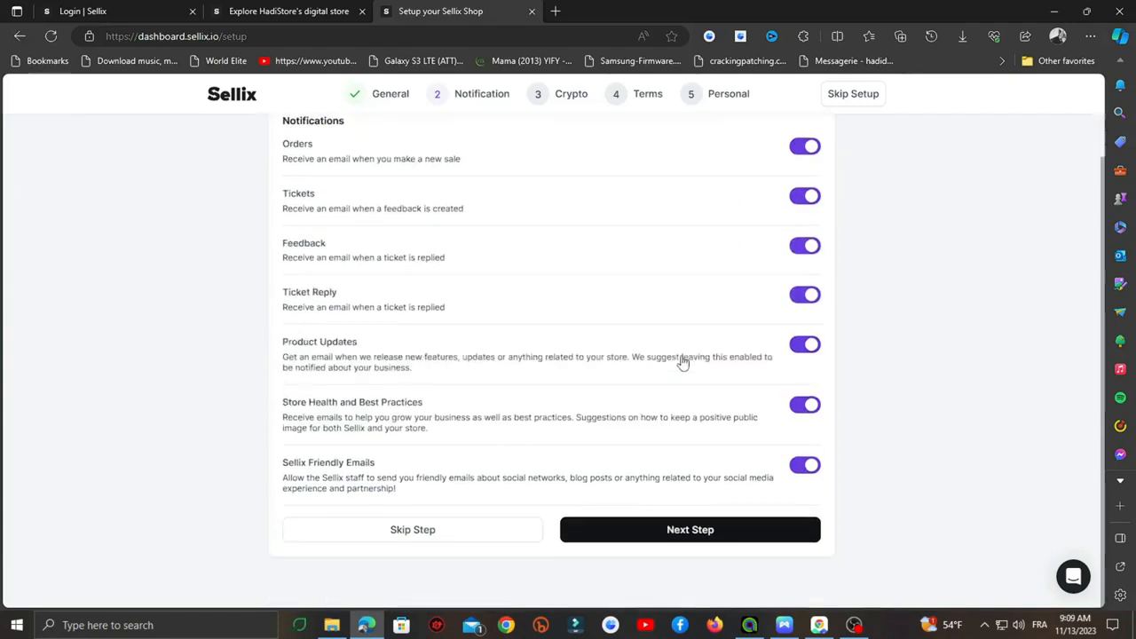
{"action": "left_click", "coordinate": [688, 529]}
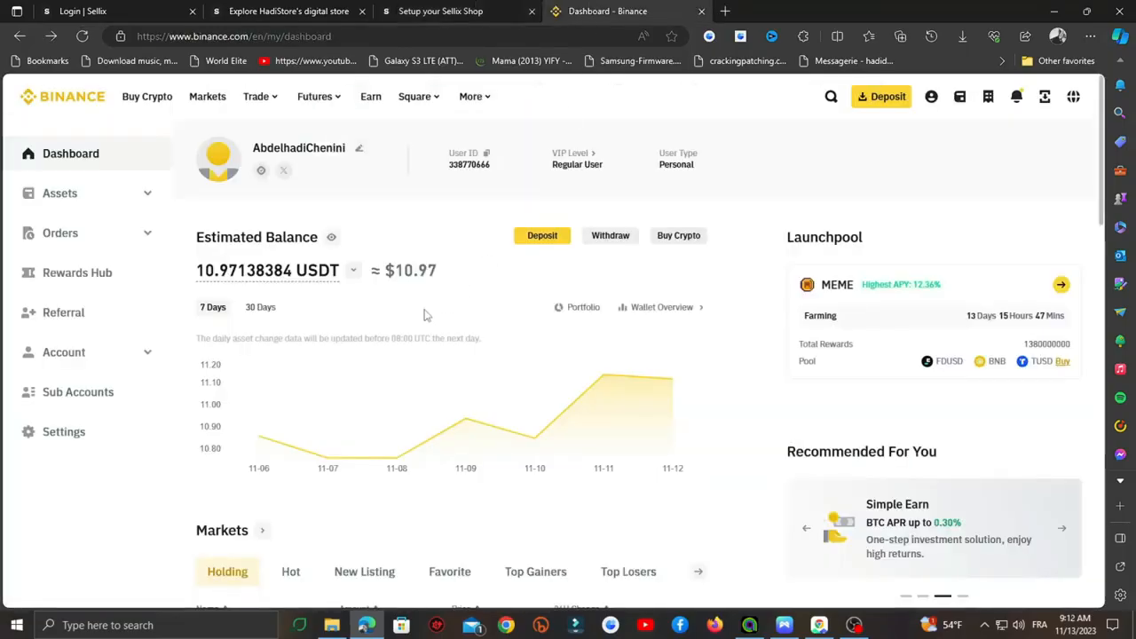
- Open the Binance Spot wallet under Assets
{"action": "left_click", "coordinate": [470, 11]}
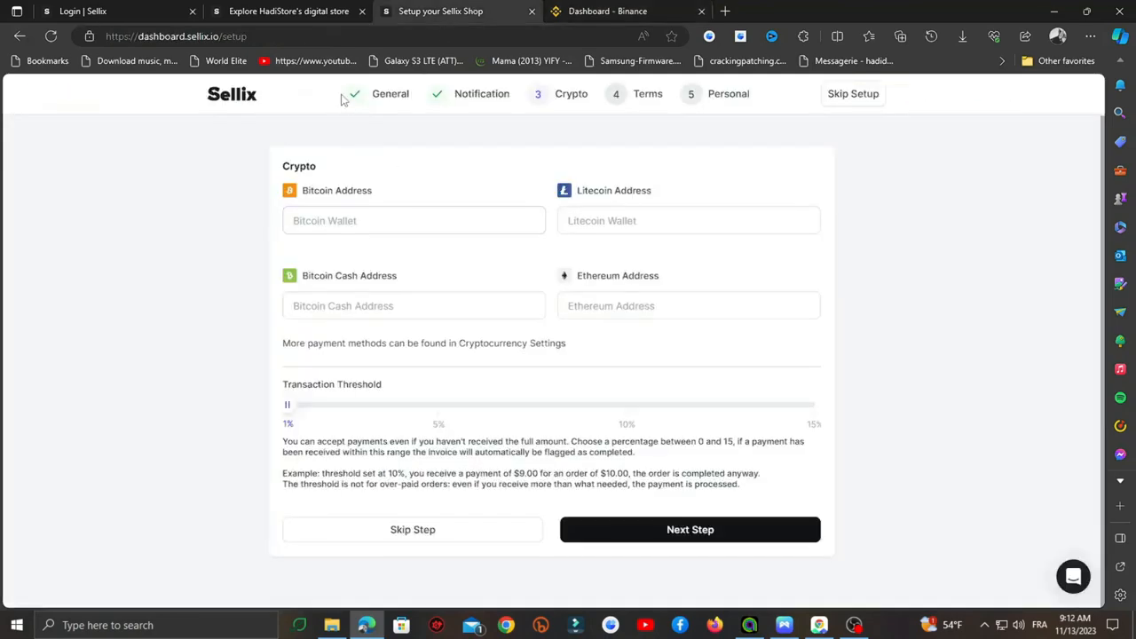
{"action": "left_click", "coordinate": [607, 11]}
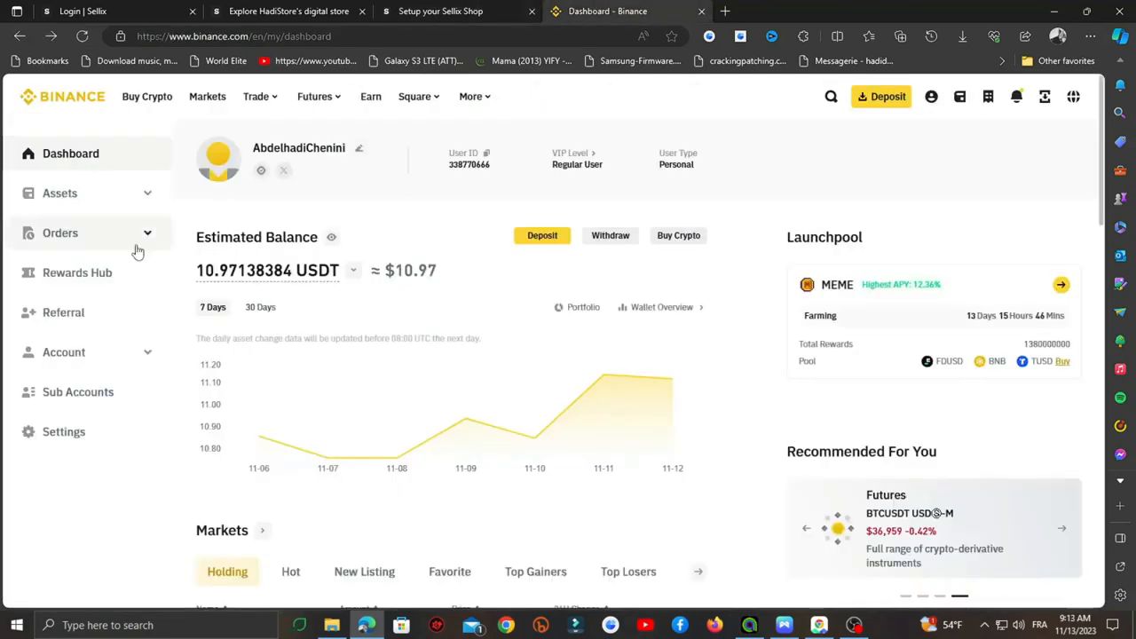
{"action": "left_click", "coordinate": [75, 196]}
{"action": "left_click", "coordinate": [88, 275]}
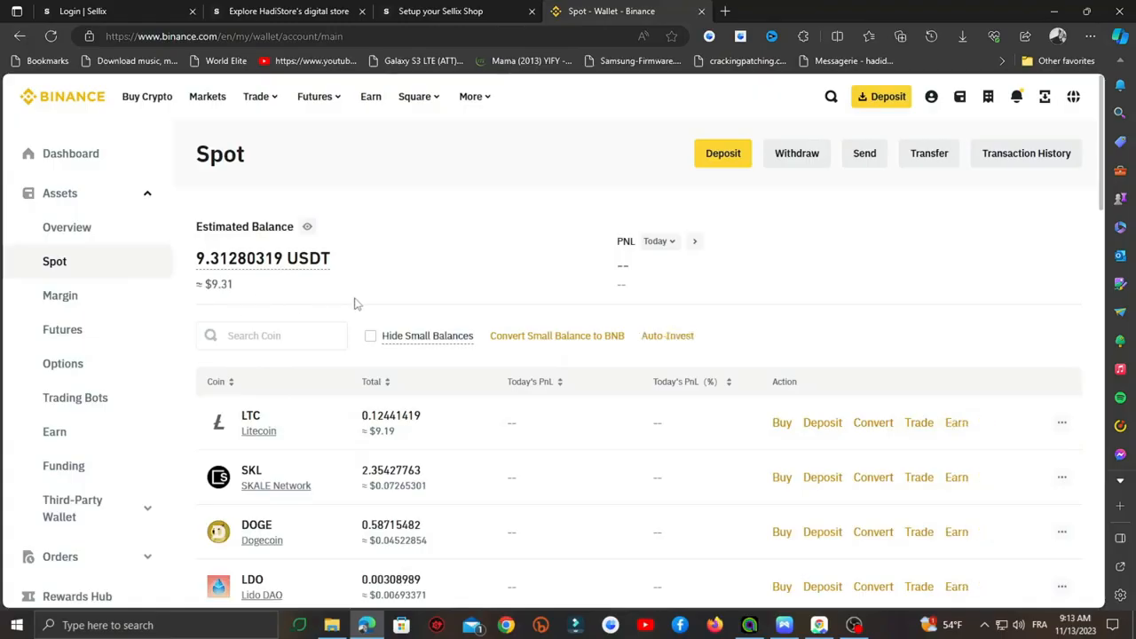
{"action": "left_click", "coordinate": [444, 10]}
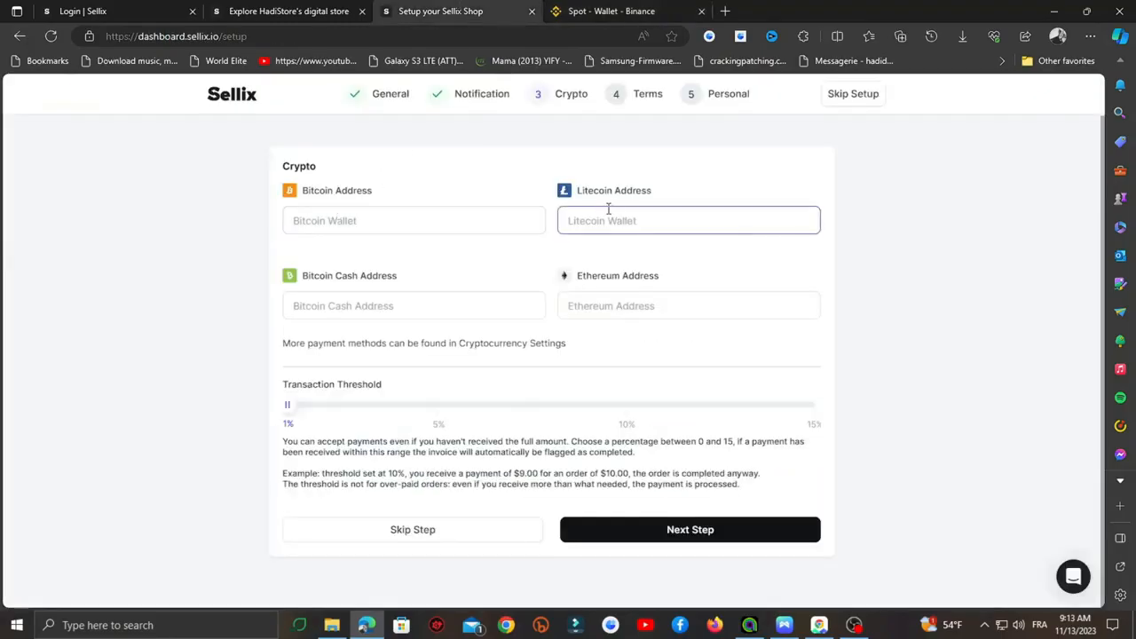
{"action": "left_click", "coordinate": [612, 10]}
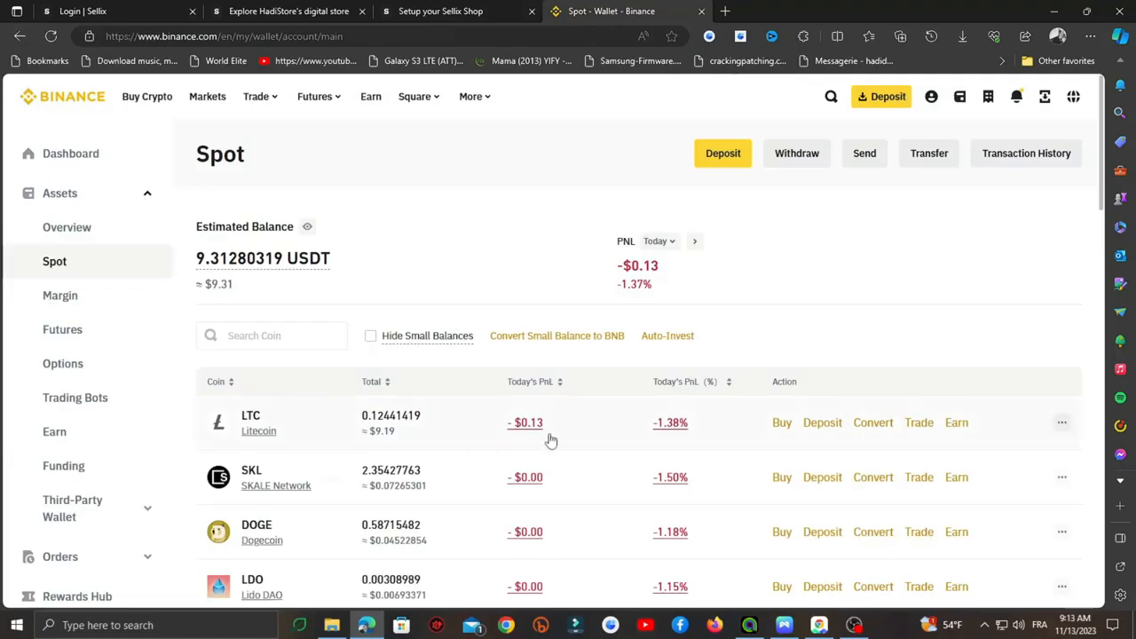
- Copy Binance's LTC-network Litecoin deposit address into Sellix's Litecoin Address field
{"action": "left_click", "coordinate": [829, 427]}
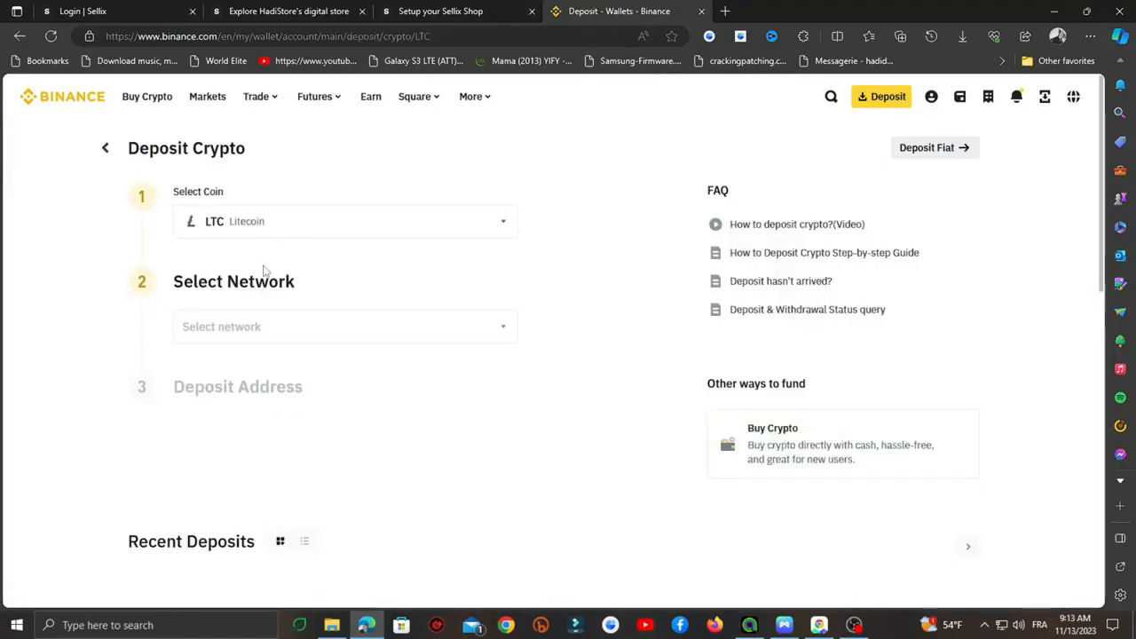
{"action": "left_click", "coordinate": [241, 335]}
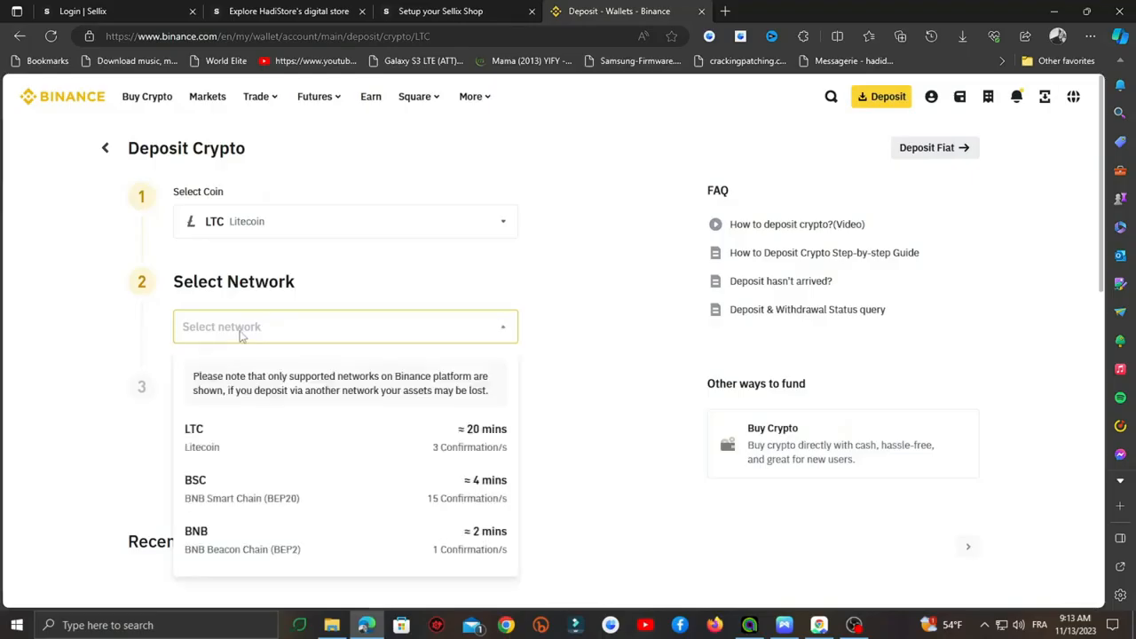
{"action": "scroll", "coordinate": [231, 345], "scroll_direction": "down", "scroll_amount": 2}
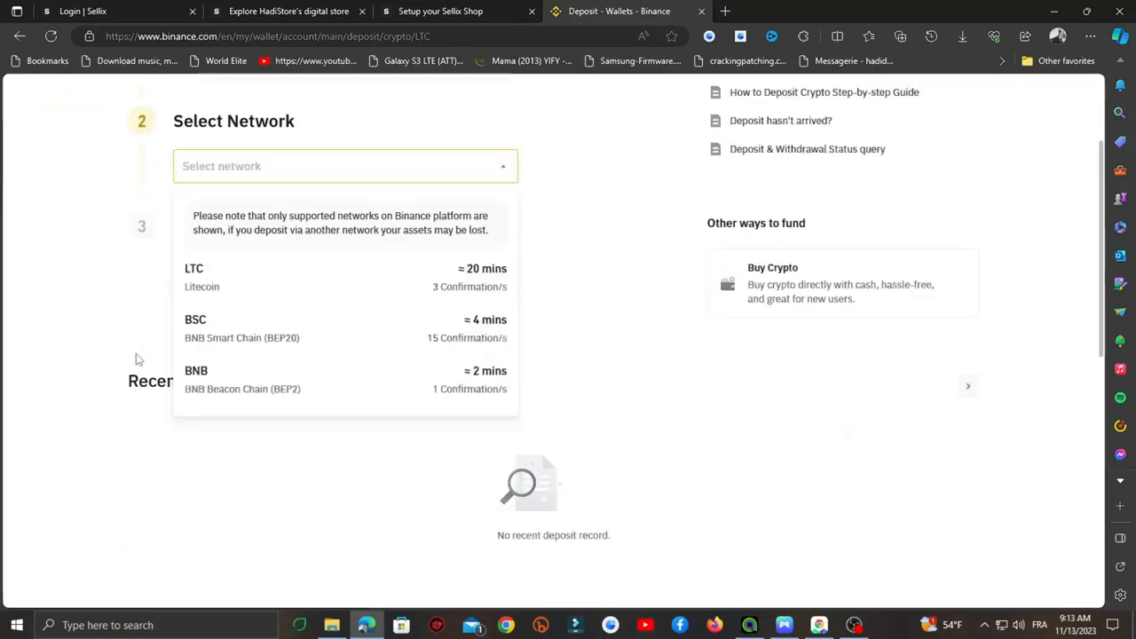
{"action": "left_click", "coordinate": [241, 287]}
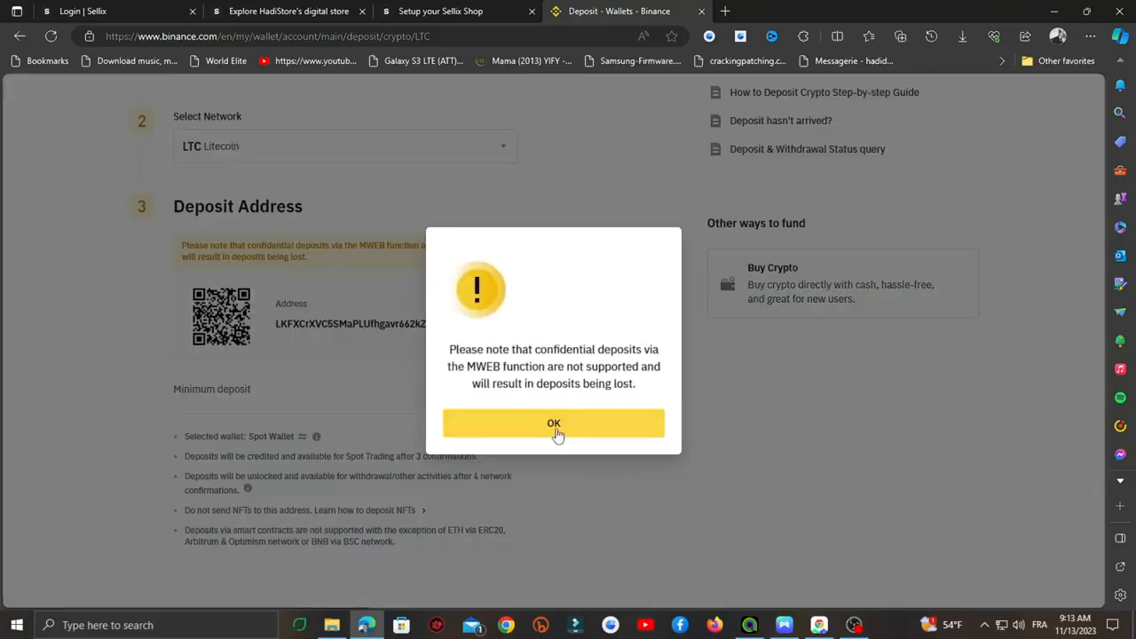
{"action": "left_click", "coordinate": [554, 424]}
{"action": "left_click", "coordinate": [495, 323]}
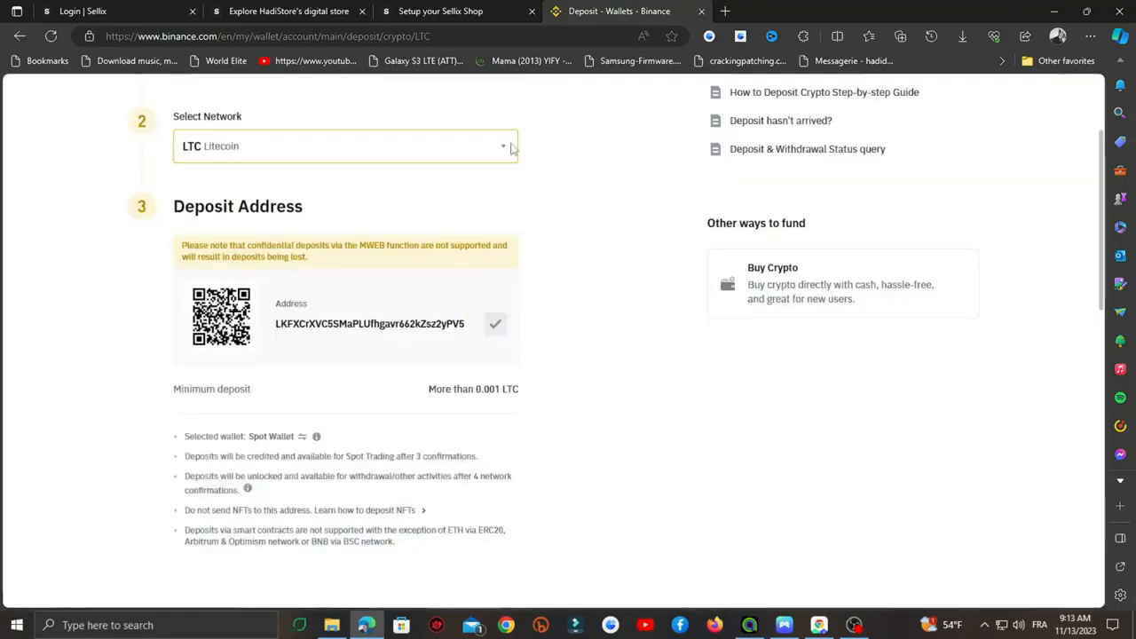
{"action": "left_click", "coordinate": [440, 11]}
{"action": "left_click", "coordinate": [636, 223]}
{"action": "right_click", "coordinate": [636, 223]}
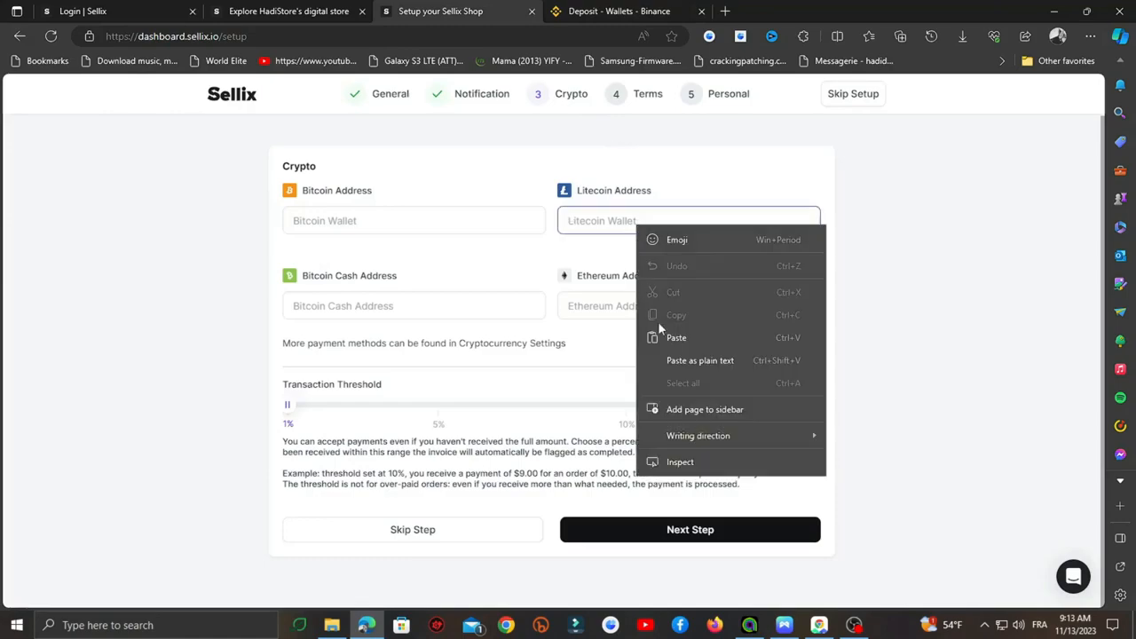
{"action": "left_click", "coordinate": [665, 337]}
- Copy Binance's BTC-network Bitcoin deposit address into Sellix's Bitcoin Address field
{"action": "left_click", "coordinate": [593, 12]}
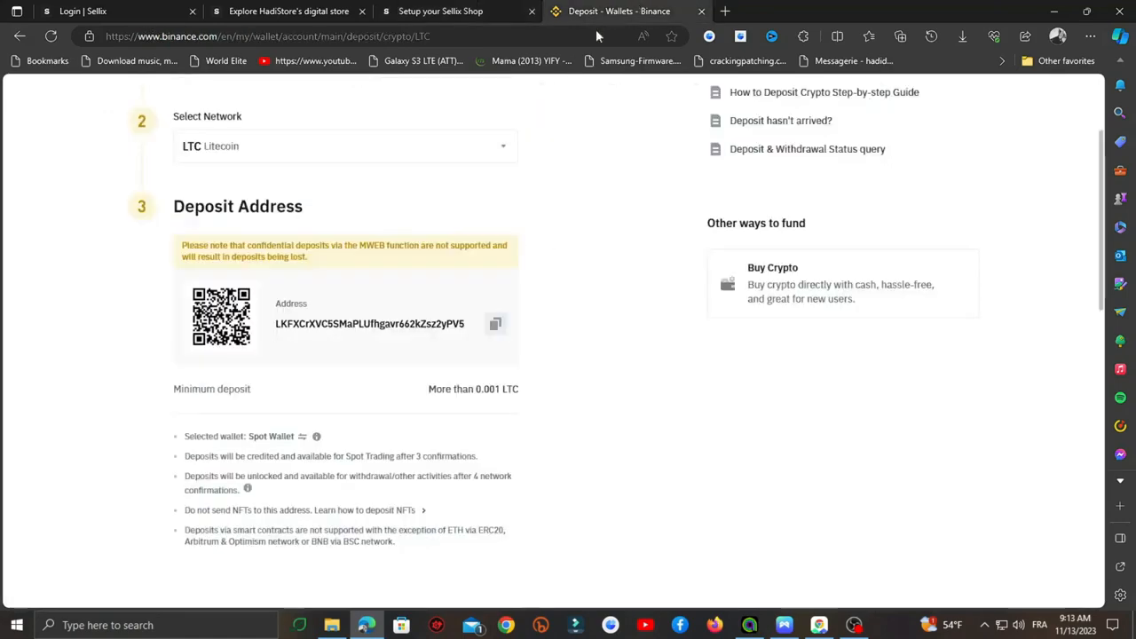
{"action": "scroll", "coordinate": [355, 244], "scroll_direction": "up", "scroll_amount": 2}
{"action": "left_click", "coordinate": [274, 222]}
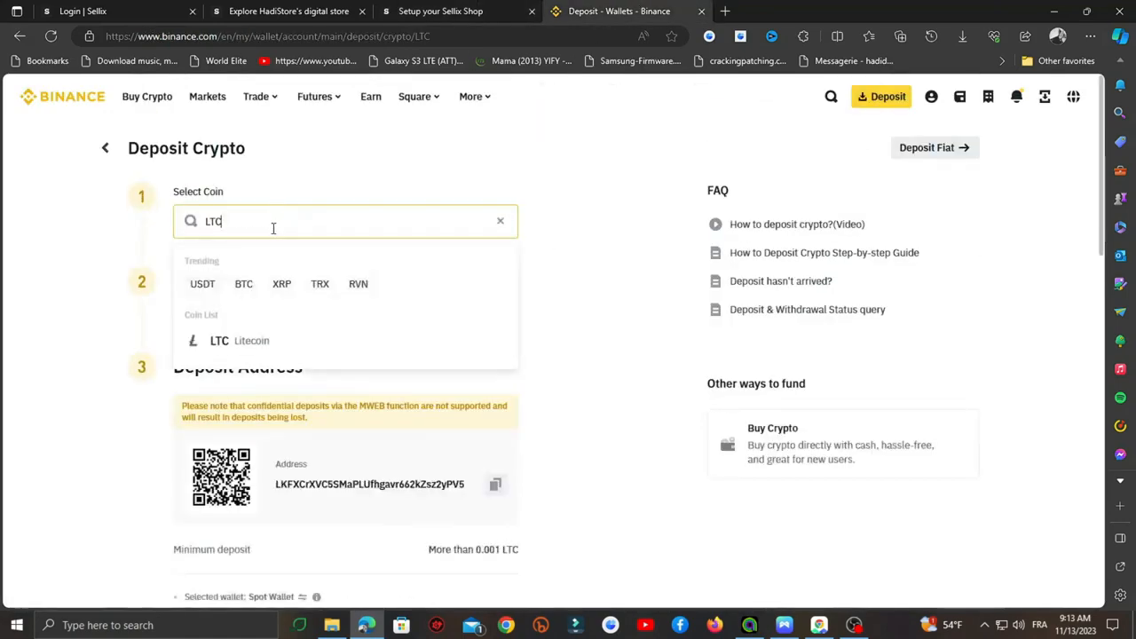
{"action": "left_click", "coordinate": [246, 285]}
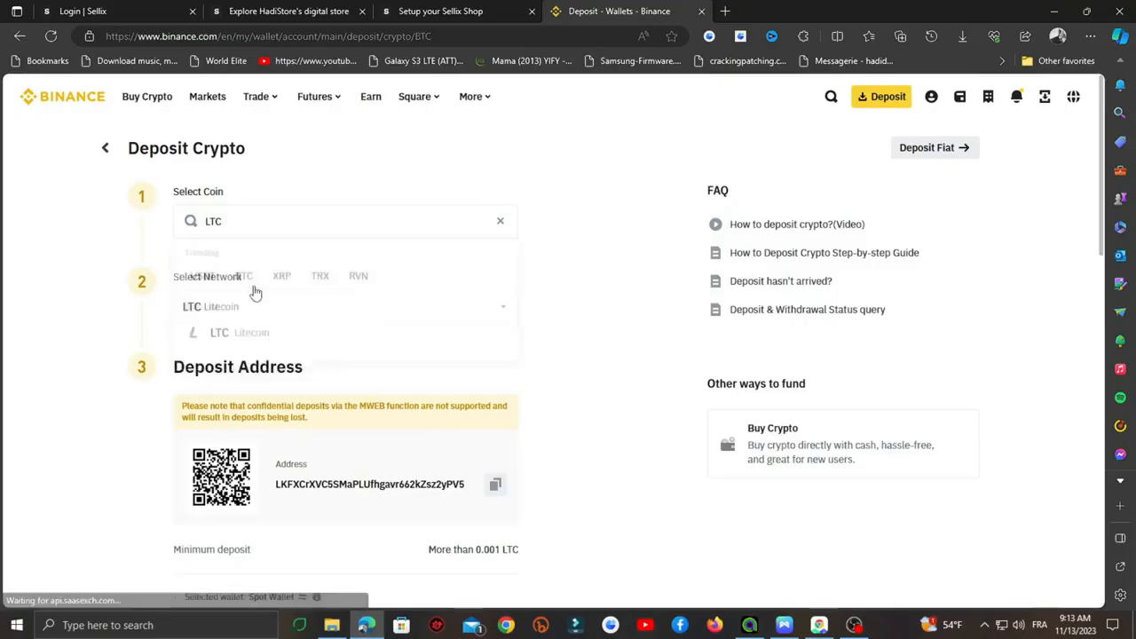
{"action": "left_click", "coordinate": [338, 310]}
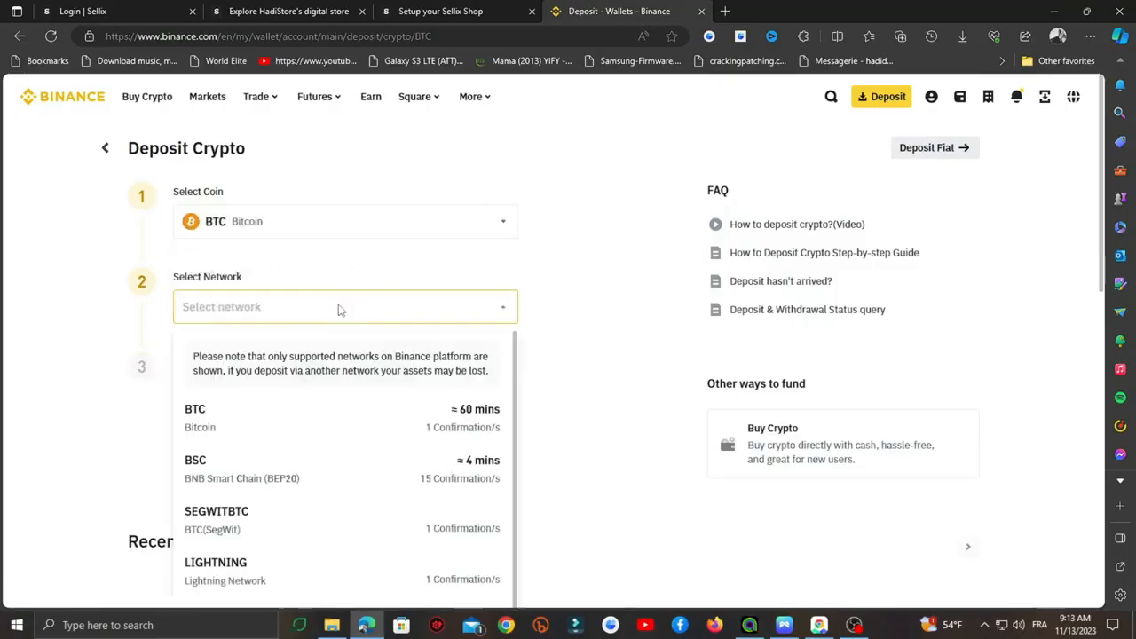
{"action": "left_click", "coordinate": [300, 410]}
{"action": "scroll", "coordinate": [363, 316], "scroll_direction": "down", "scroll_amount": 2}
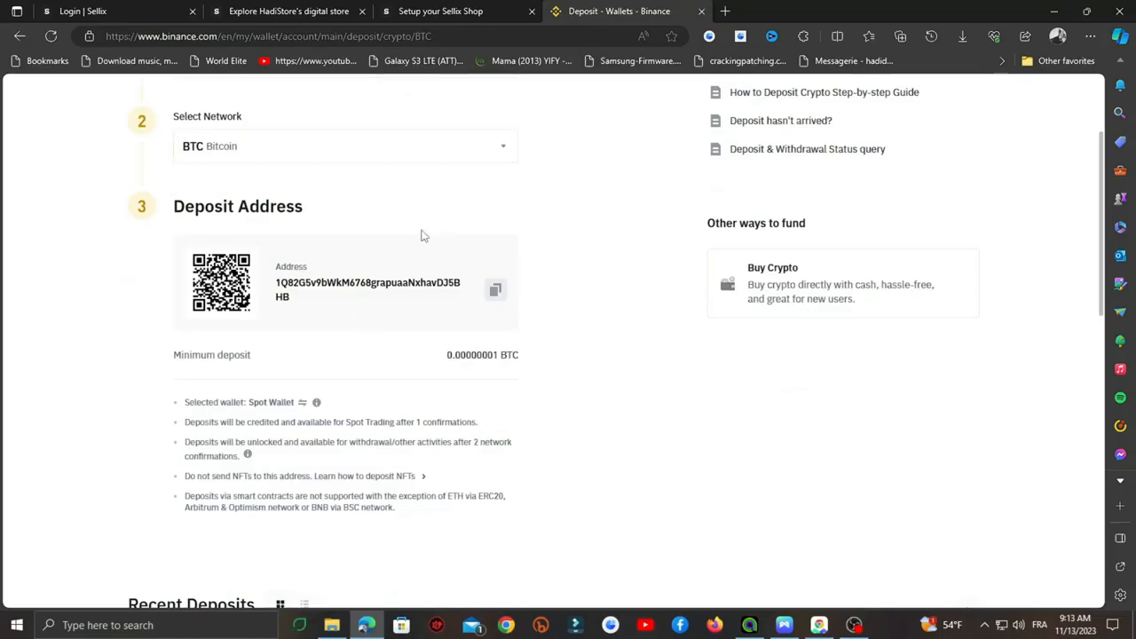
{"action": "left_click", "coordinate": [495, 290]}
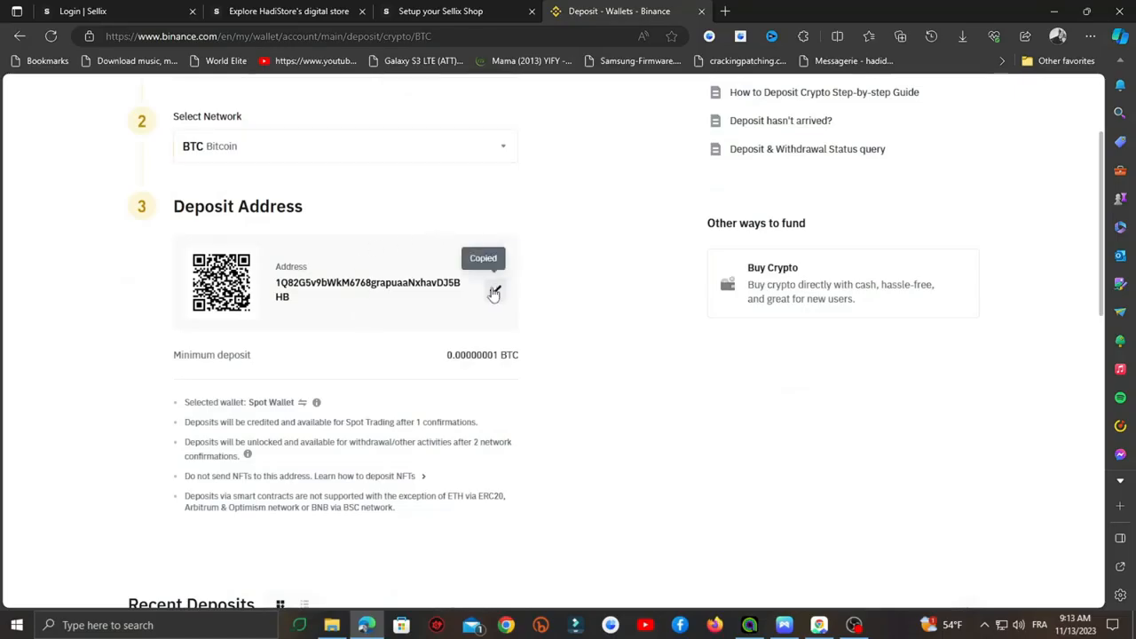
{"action": "left_click", "coordinate": [433, 11]}
{"action": "left_click", "coordinate": [414, 217]}
{"action": "right_click", "coordinate": [412, 213]}
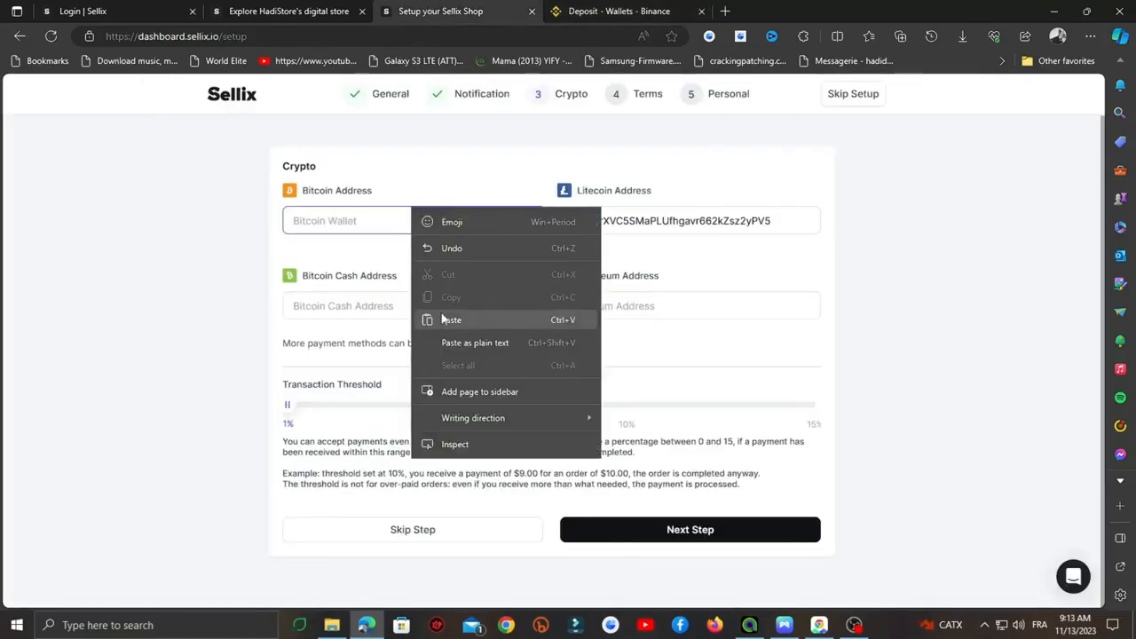
{"action": "left_click", "coordinate": [435, 320]}
- Back in Binance, review the Bitcoin networks and reopen the coin search for another coin
{"action": "left_click", "coordinate": [621, 11]}
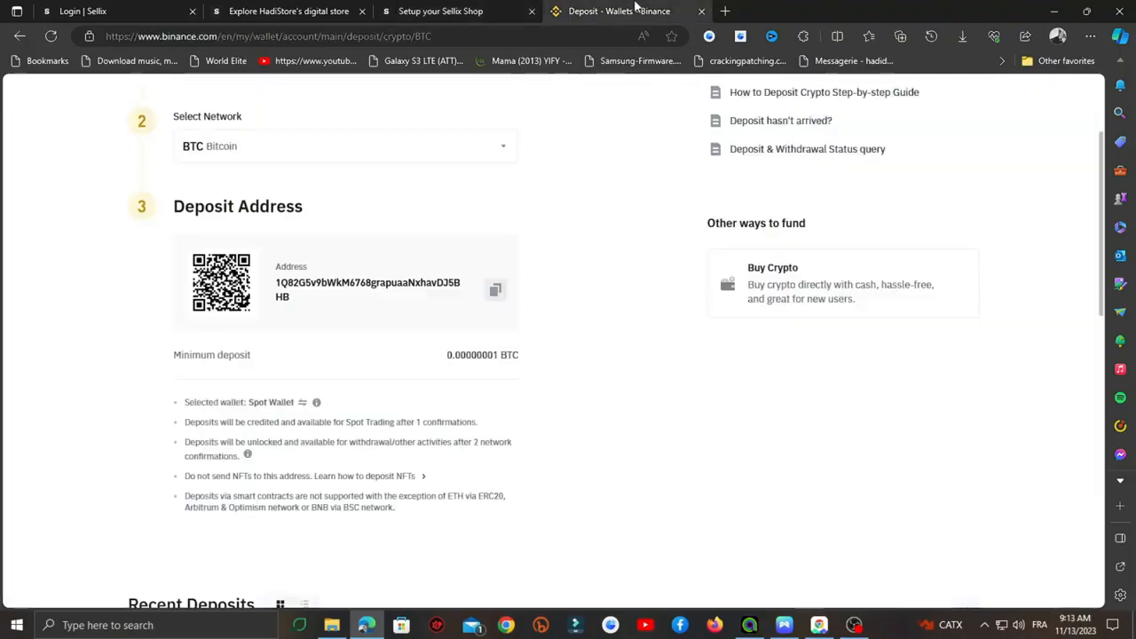
{"action": "left_click", "coordinate": [248, 145]}
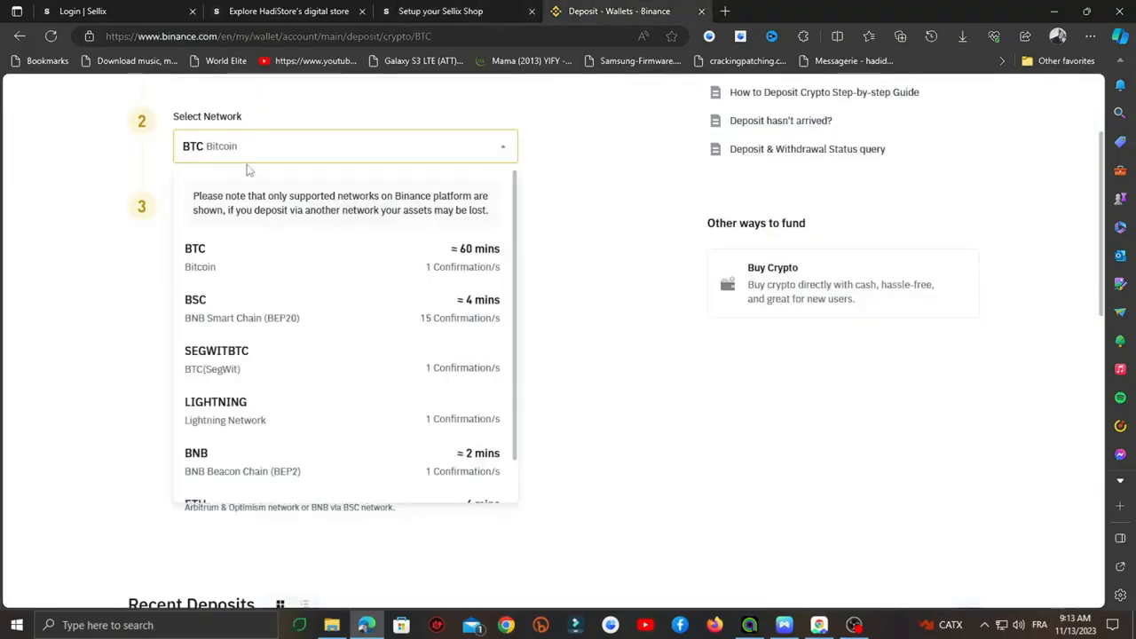
{"action": "left_click", "coordinate": [497, 150]}
{"action": "scroll", "coordinate": [294, 183], "scroll_direction": "up", "scroll_amount": 3}
{"action": "left_click", "coordinate": [301, 221]}
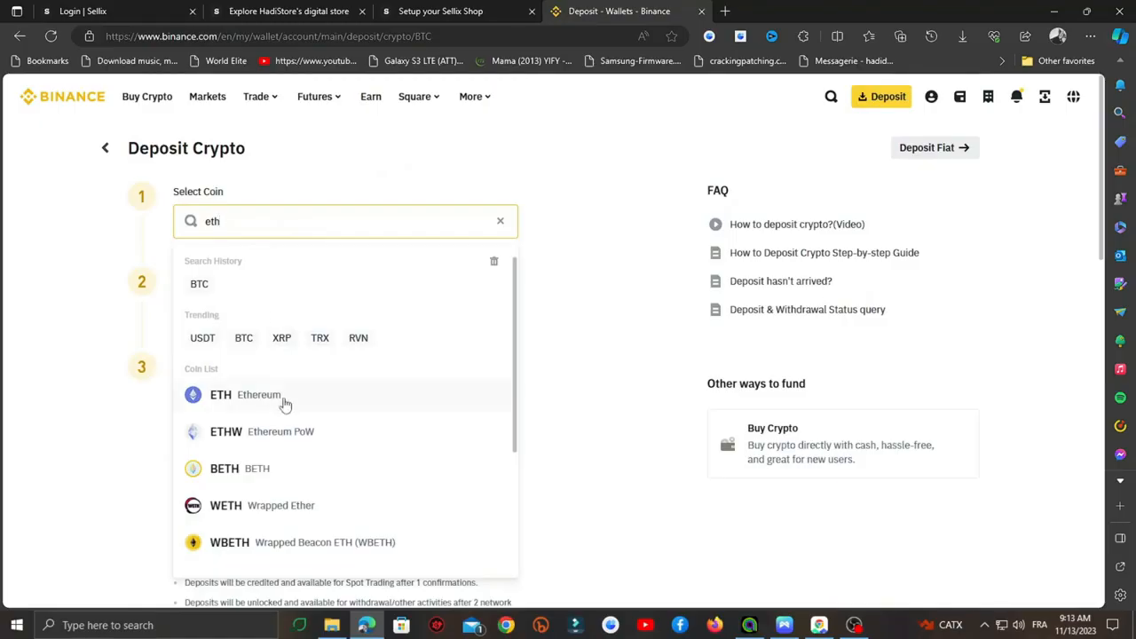
- Copy Binance's ETH (ERC20) Ethereum deposit address into Sellix's Ethereum Address field
{"action": "left_click", "coordinate": [285, 404]}
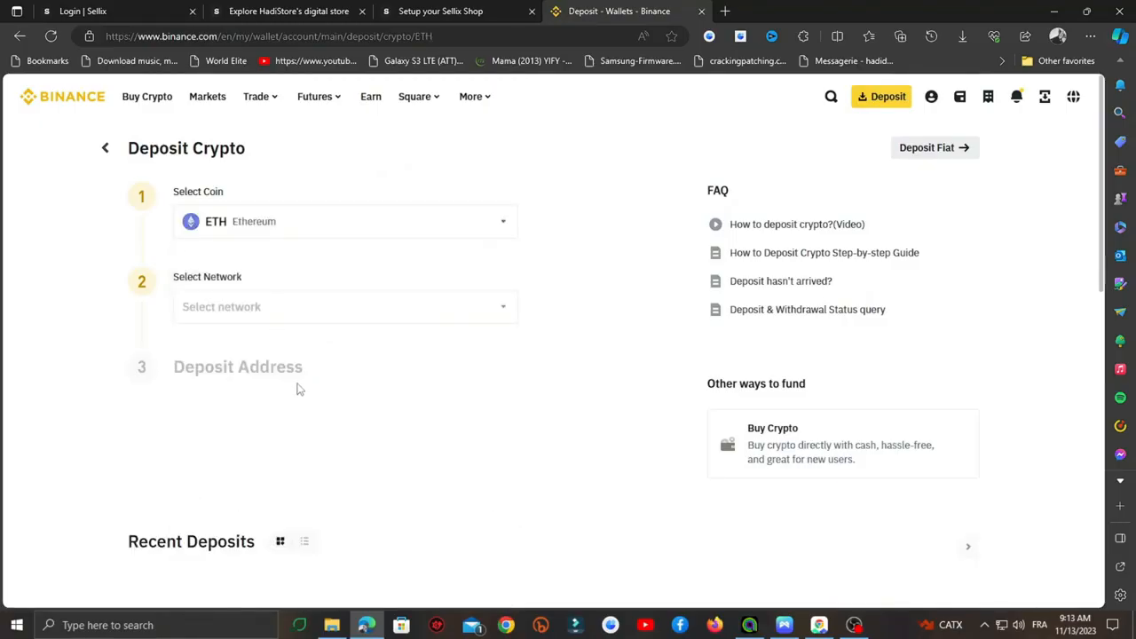
{"action": "left_click", "coordinate": [479, 308]}
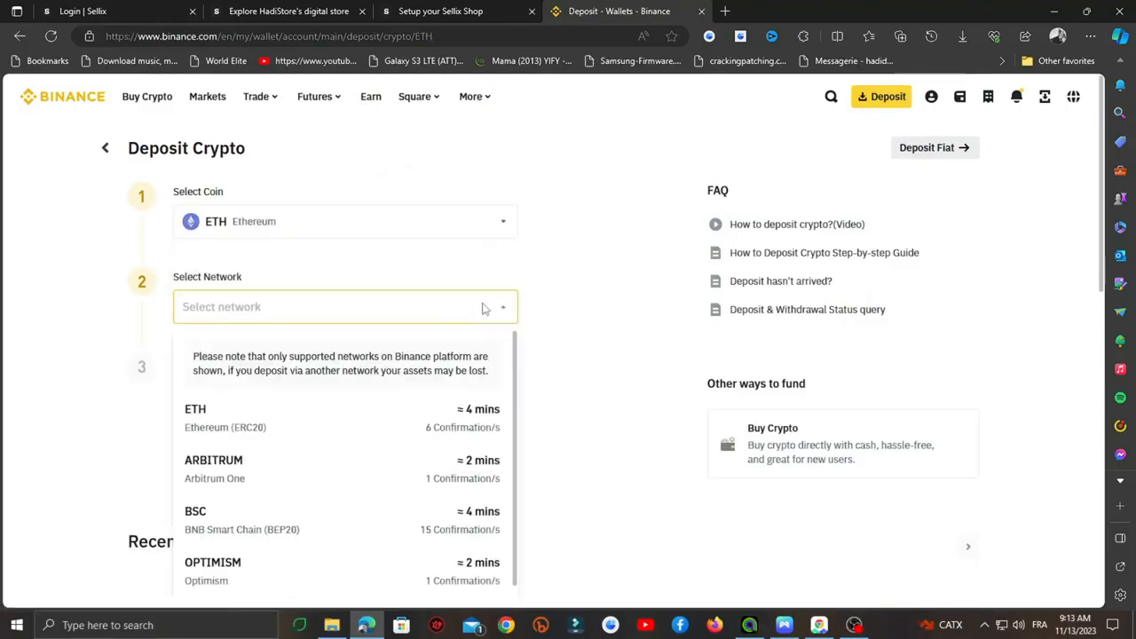
{"action": "left_click", "coordinate": [331, 420]}
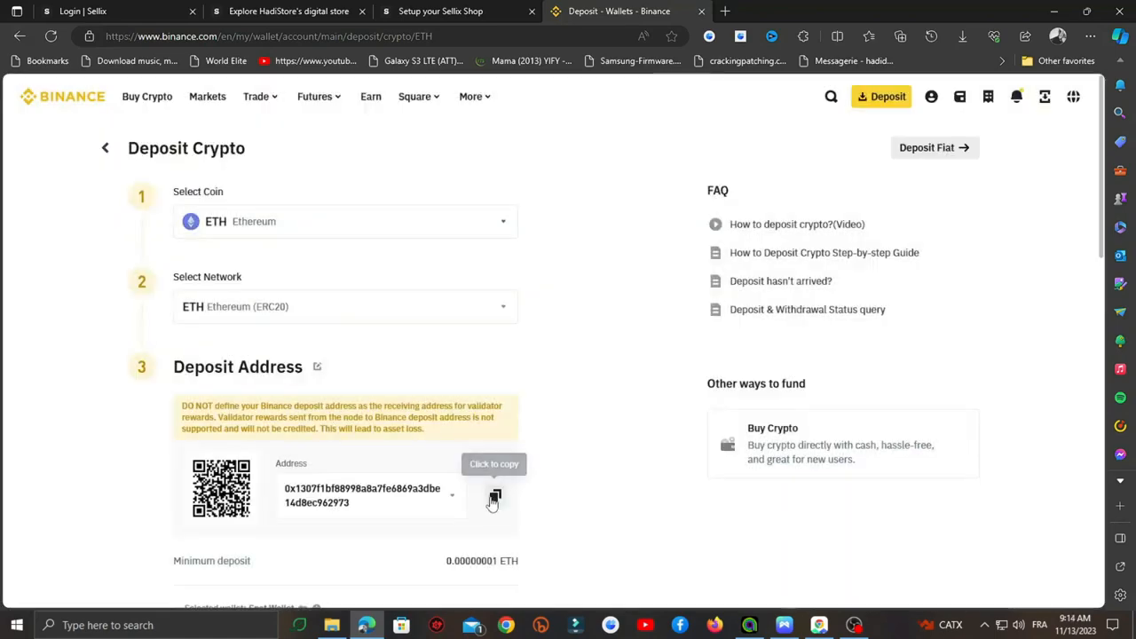
{"action": "left_click", "coordinate": [495, 495]}
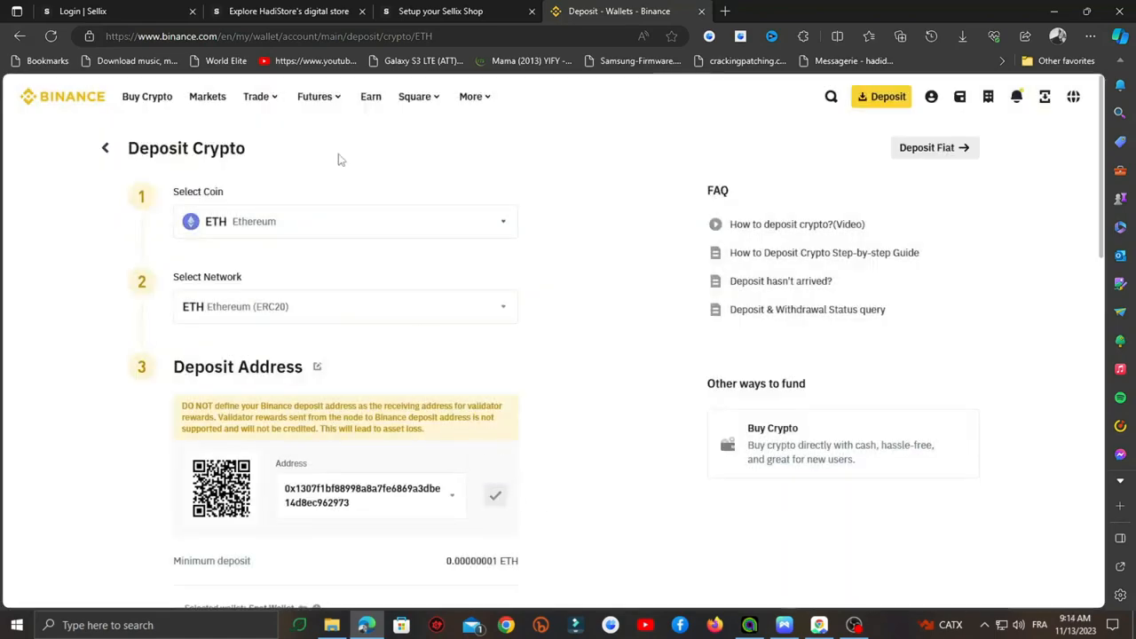
{"action": "left_click", "coordinate": [439, 9]}
{"action": "left_click", "coordinate": [647, 307]}
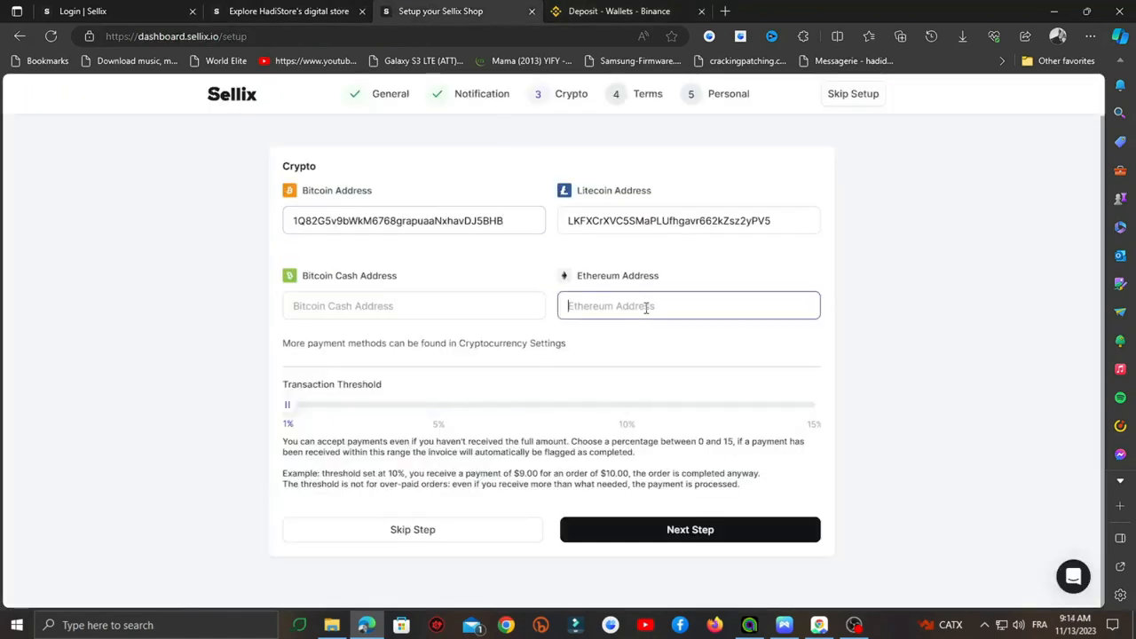
{"action": "right_click", "coordinate": [647, 308]}
{"action": "left_click", "coordinate": [684, 424]}
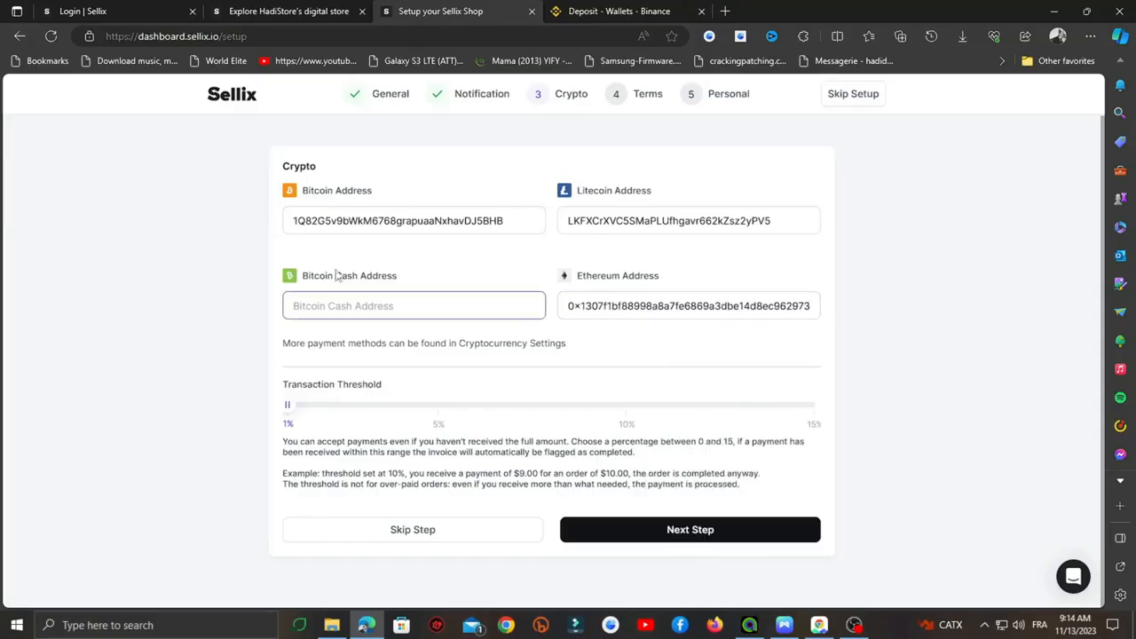
- Return to Binance's coin search and complete the Bitcoin Cash Address entry
{"action": "left_click", "coordinate": [572, 21]}
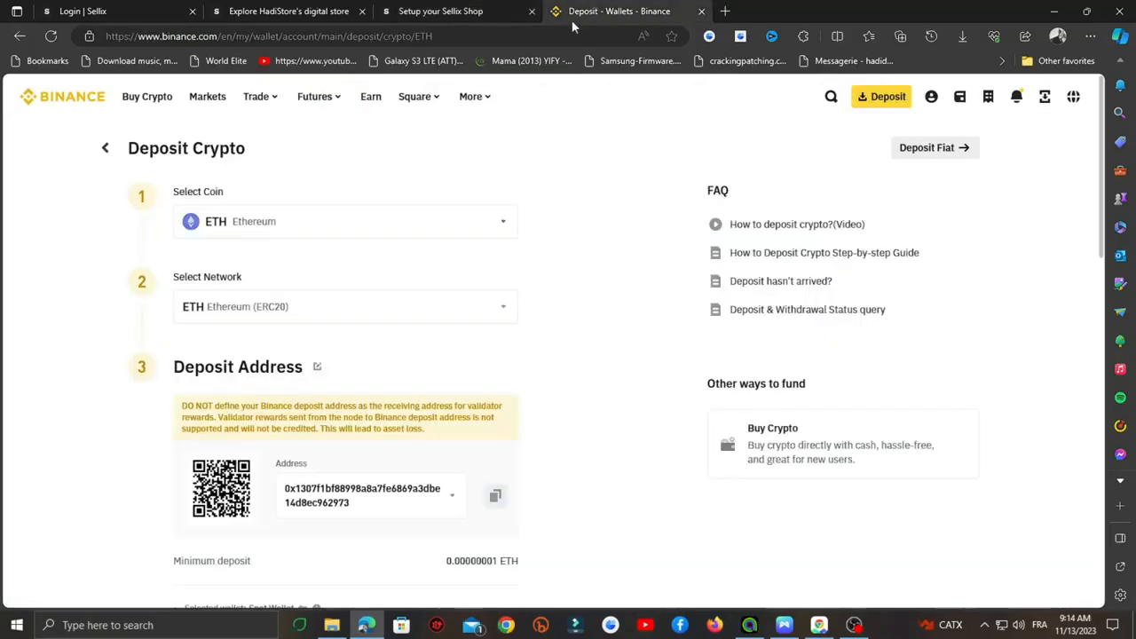
{"action": "left_click", "coordinate": [289, 223]}
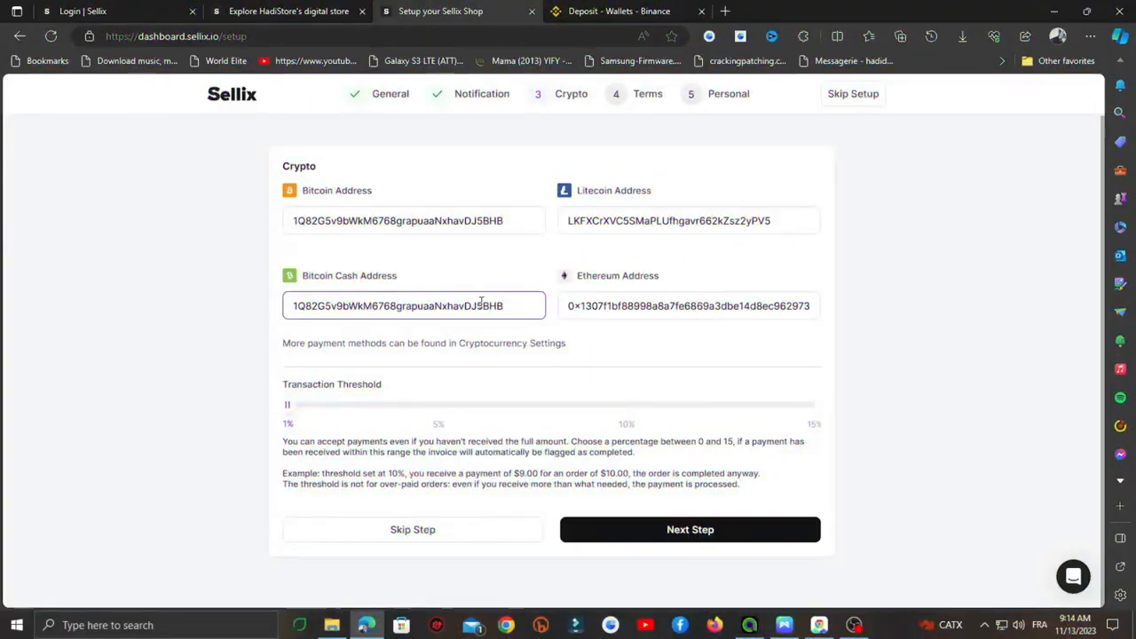
{"action": "left_click", "coordinate": [177, 359]}
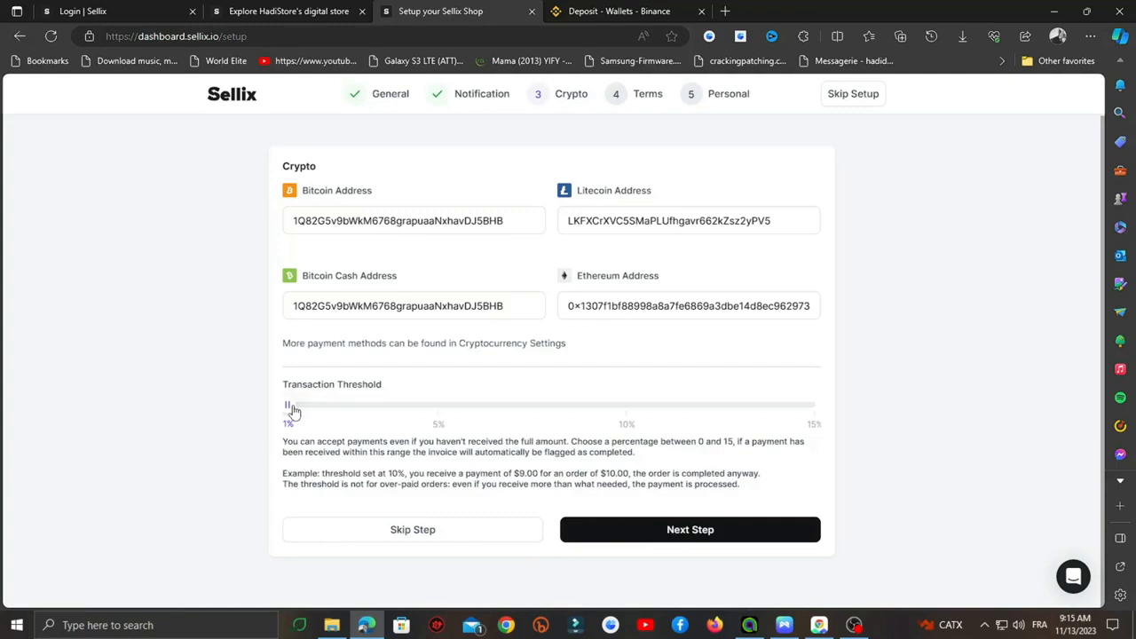
- Raise the Transaction Threshold slider to its 15% maximum and move past the Crypto step
{"action": "left_click_drag", "start_coordinate": [294, 411], "coordinate": [817, 417]}
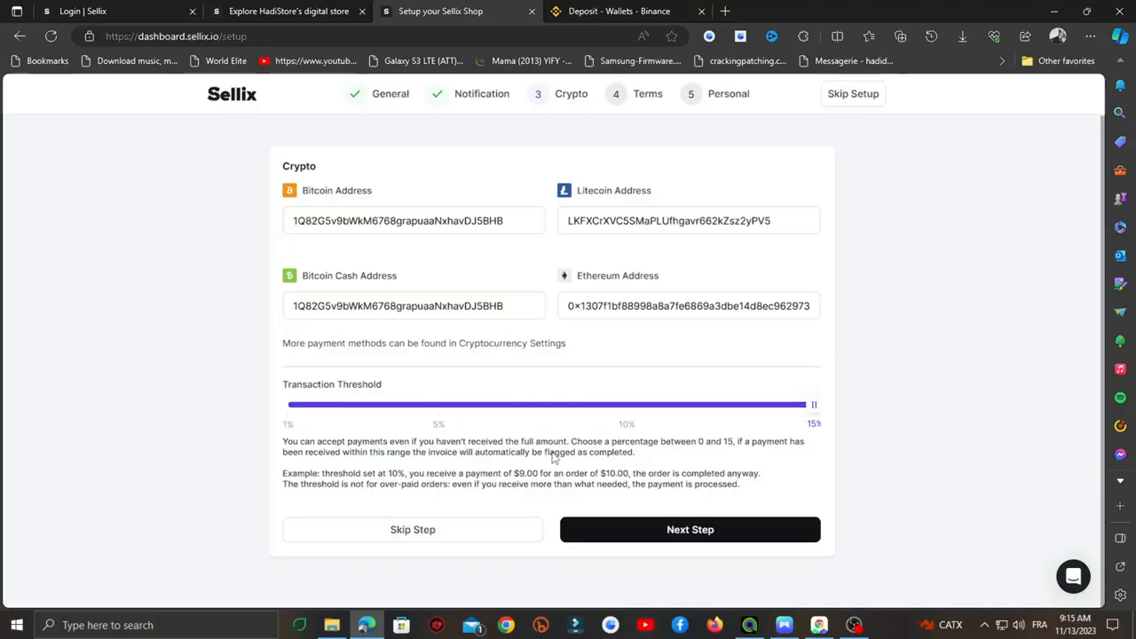
{"action": "left_click", "coordinate": [688, 530]}
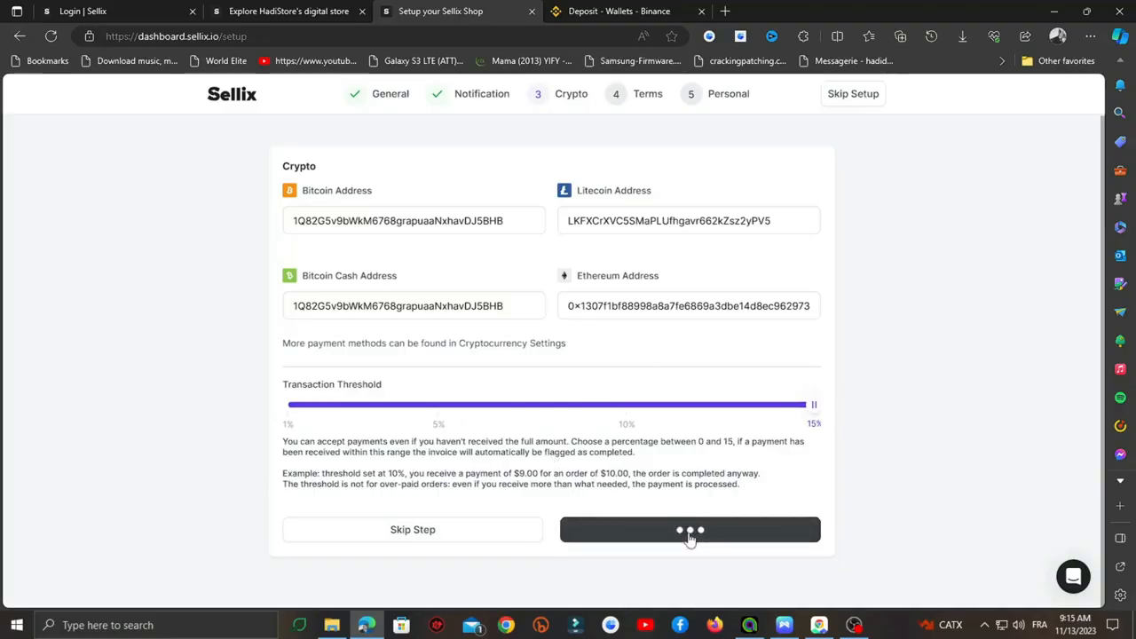
- Keep Algeria as the country and scroll through the Personal form
{"action": "left_click", "coordinate": [471, 252]}
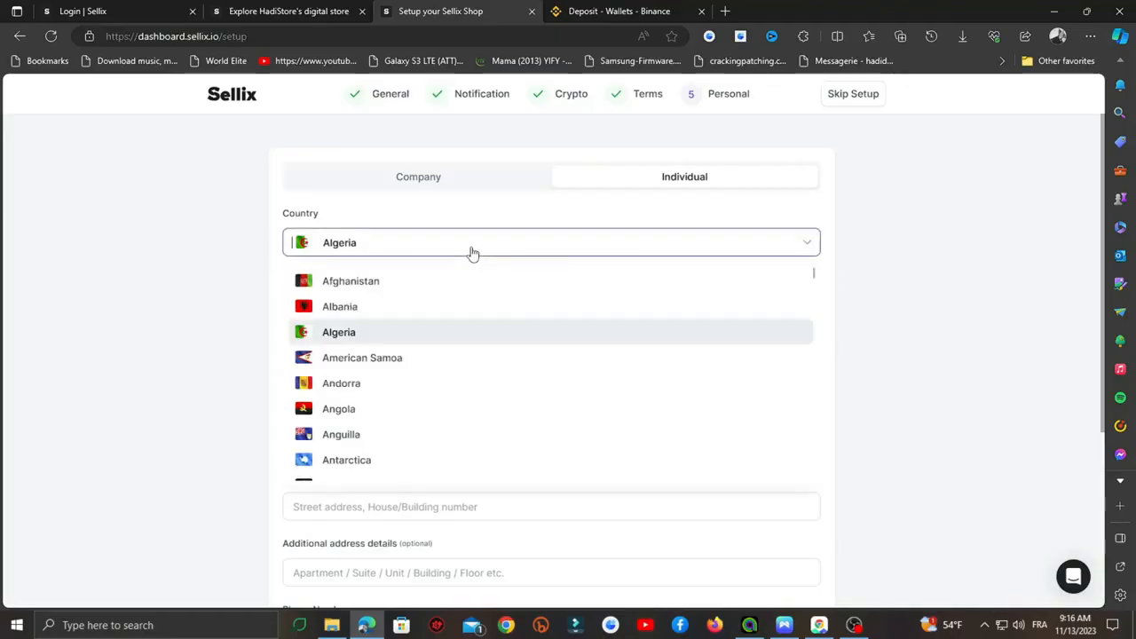
{"action": "left_click", "coordinate": [471, 252]}
{"action": "left_click", "coordinate": [473, 253]}
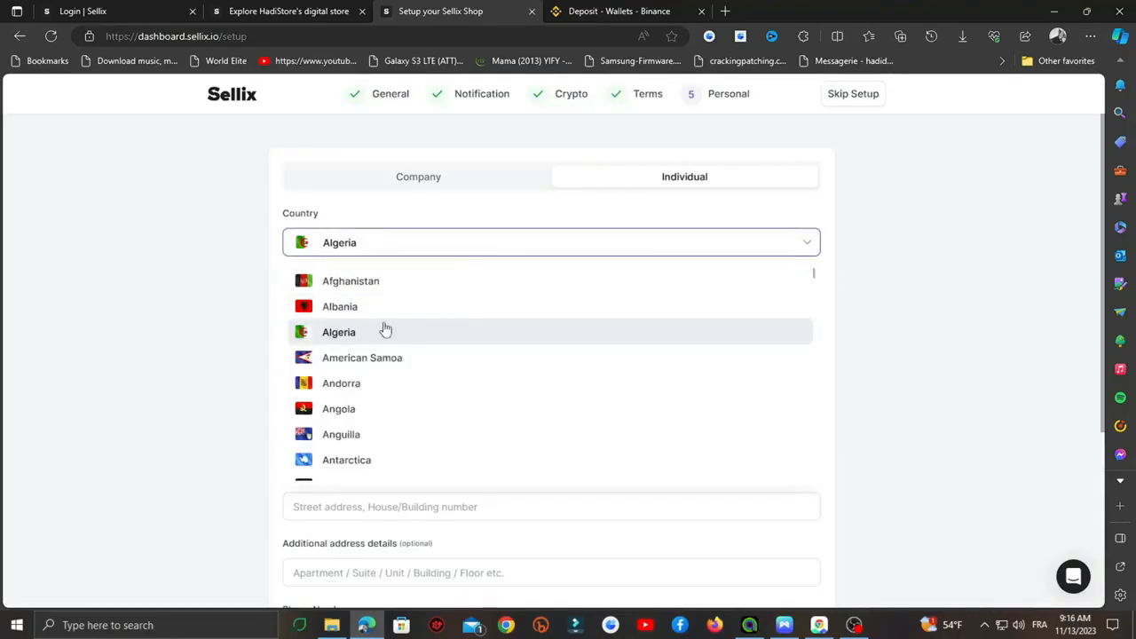
{"action": "scroll", "coordinate": [384, 328], "scroll_direction": "down", "scroll_amount": 5}
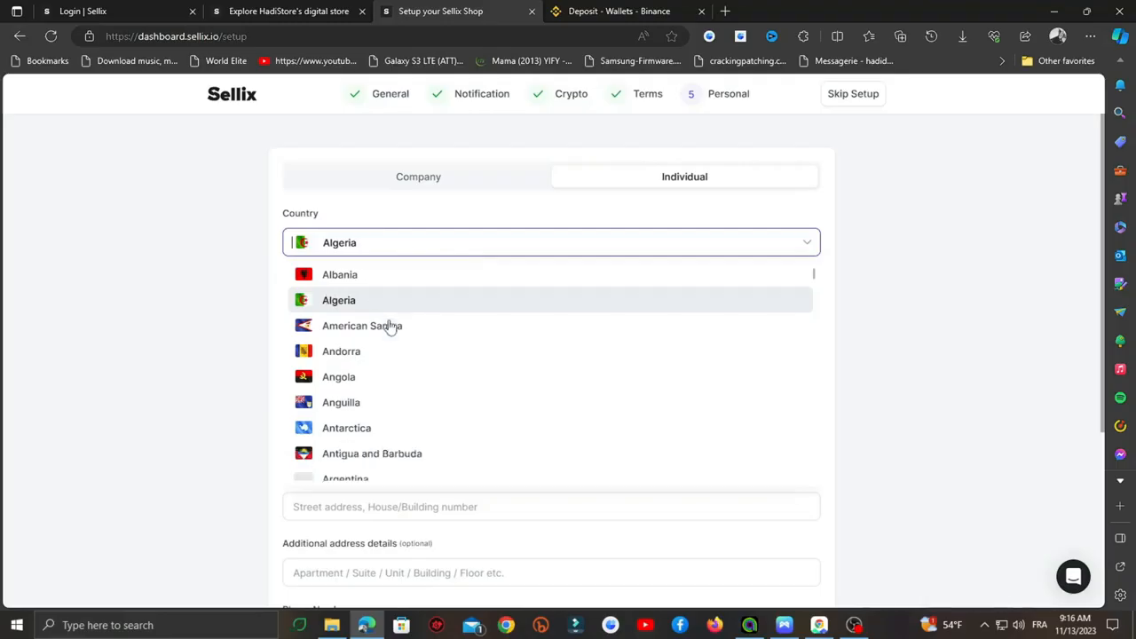
{"action": "left_click", "coordinate": [225, 243]}
{"action": "scroll", "coordinate": [309, 286], "scroll_direction": "down", "scroll_amount": 2}
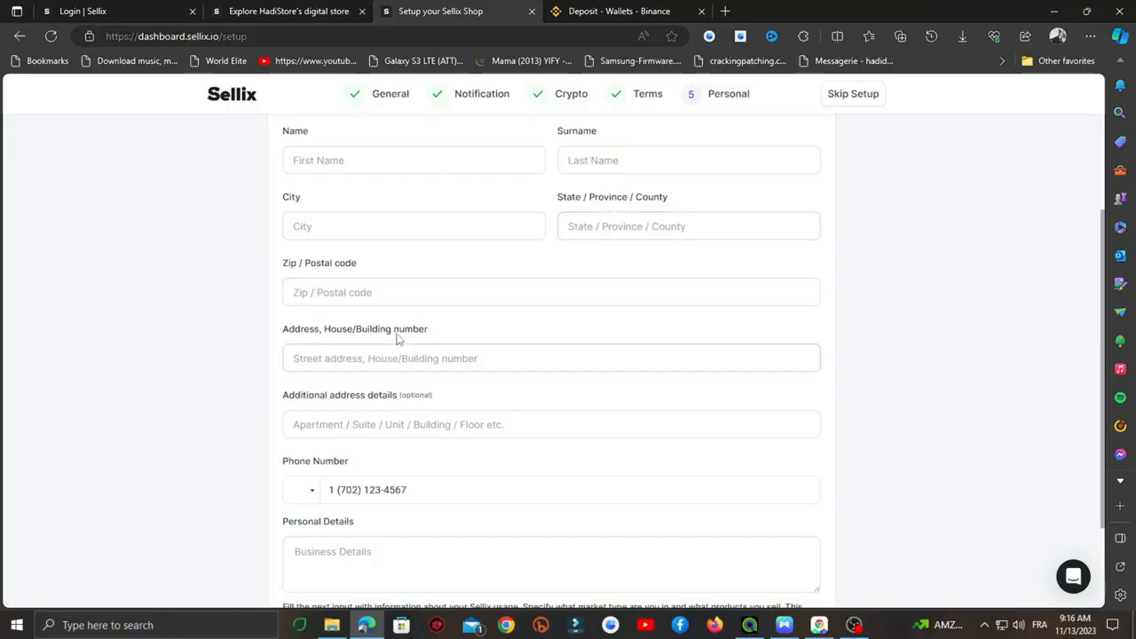
{"action": "scroll", "coordinate": [409, 336], "scroll_direction": "down", "scroll_amount": 2}
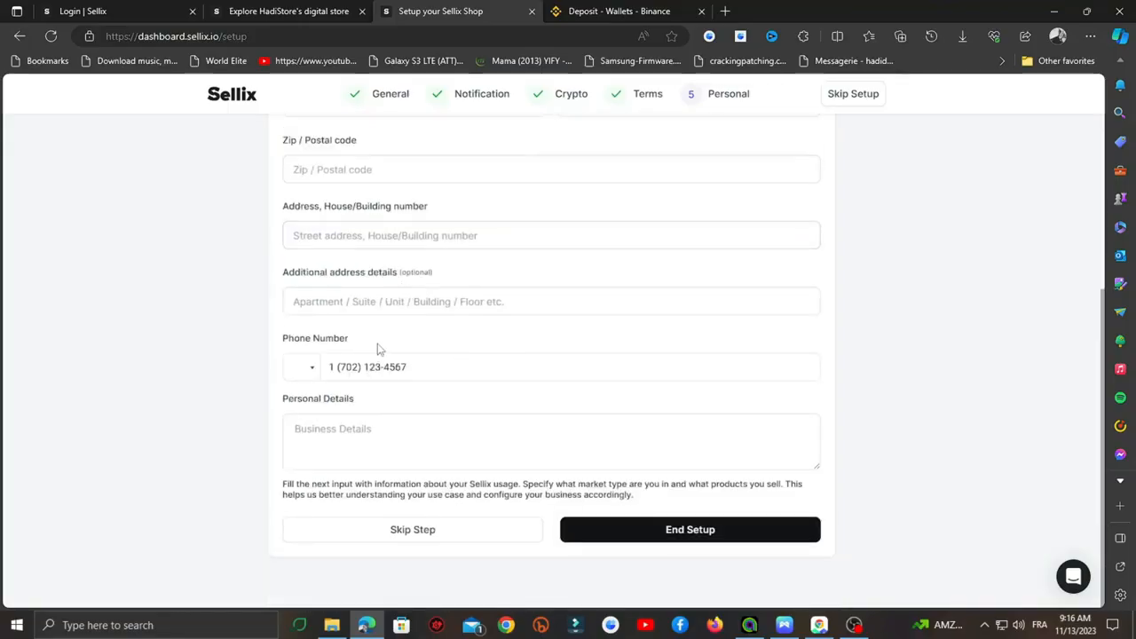
{"action": "scroll", "coordinate": [376, 349], "scroll_direction": "up", "scroll_amount": 3}
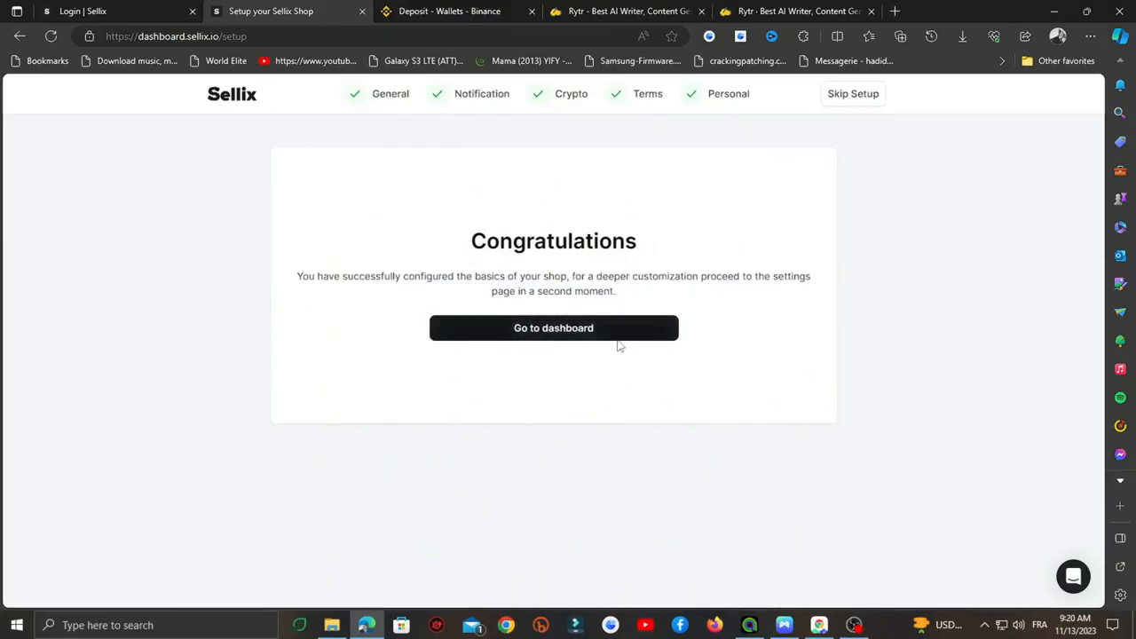
- Go to the store dashboard from the Congratulations page
{"action": "left_click", "coordinate": [577, 320]}
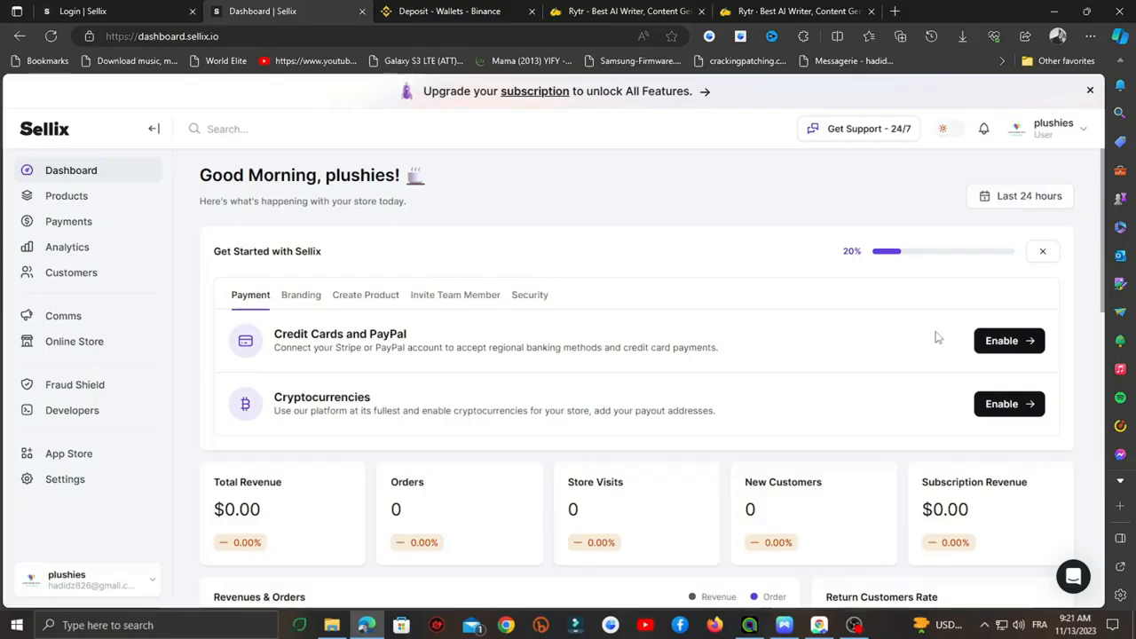
{"action": "left_click", "coordinate": [1003, 342]}
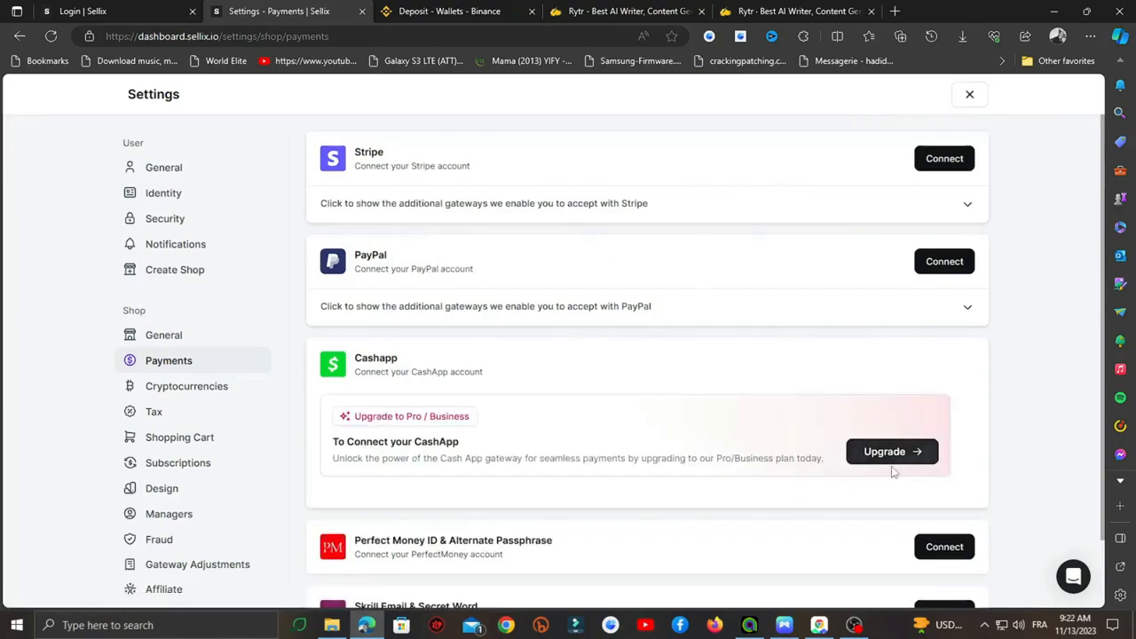
{"action": "scroll", "coordinate": [686, 394], "scroll_direction": "down", "scroll_amount": 1}
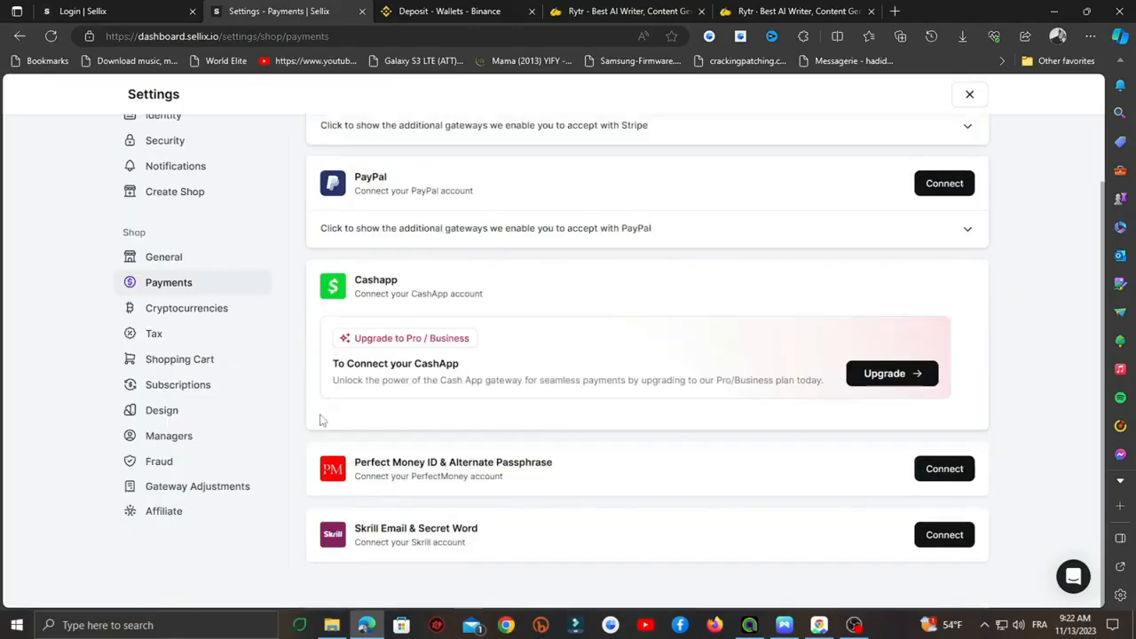
{"action": "scroll", "coordinate": [422, 337], "scroll_direction": "up", "scroll_amount": 1}
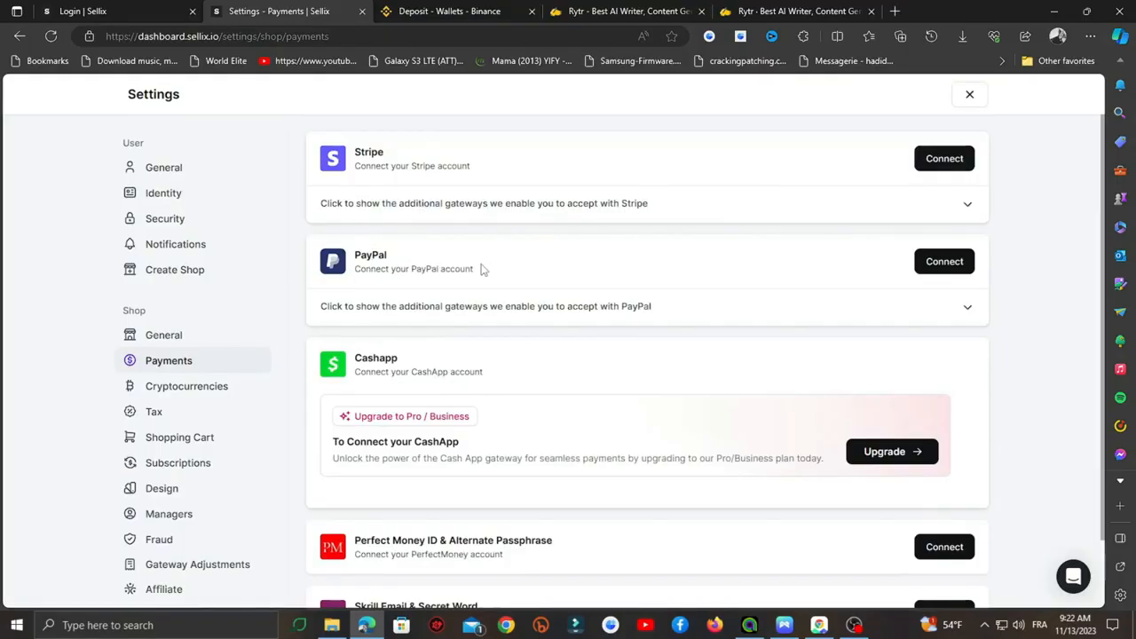
{"action": "scroll", "coordinate": [482, 269], "scroll_direction": "down", "scroll_amount": 2}
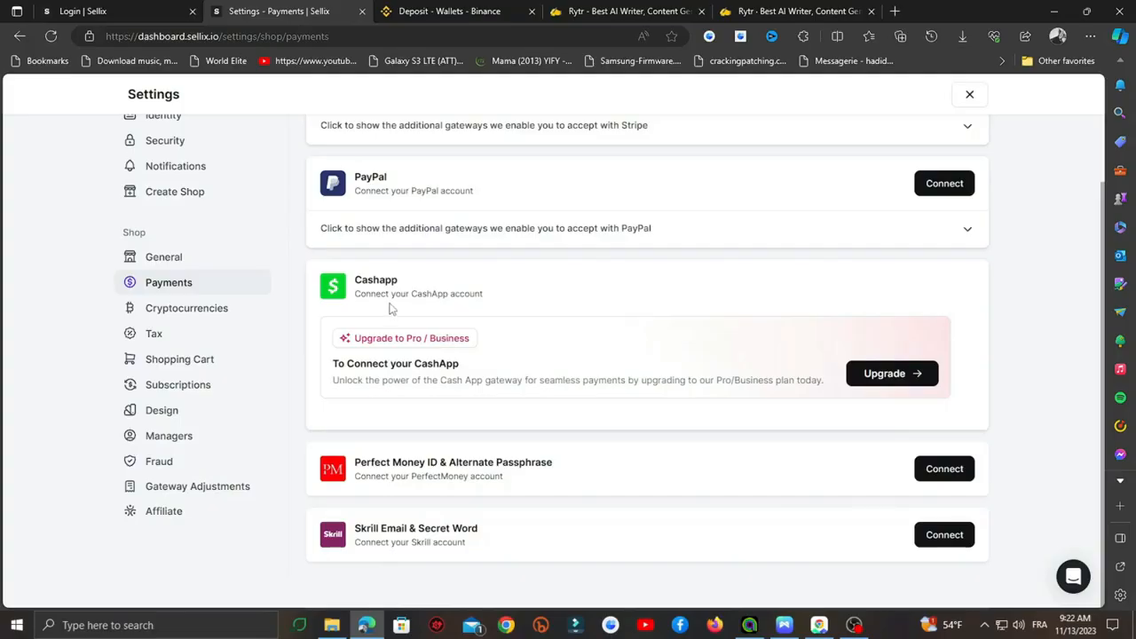
{"action": "scroll", "coordinate": [451, 330], "scroll_direction": "up", "scroll_amount": 2}
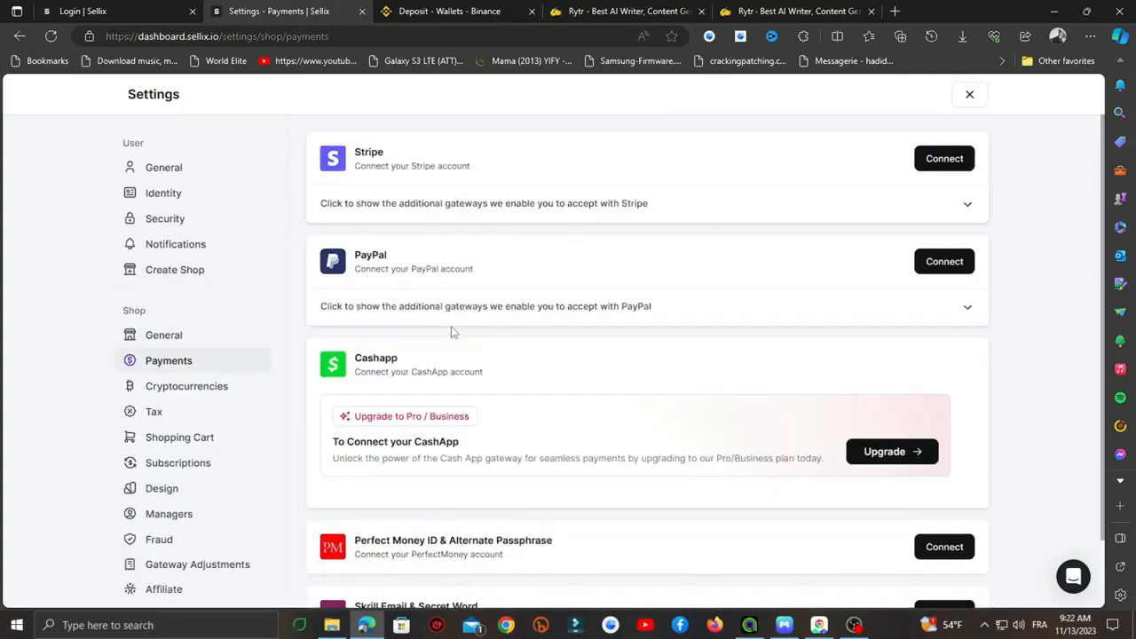
{"action": "key", "text": "alt+Left"}
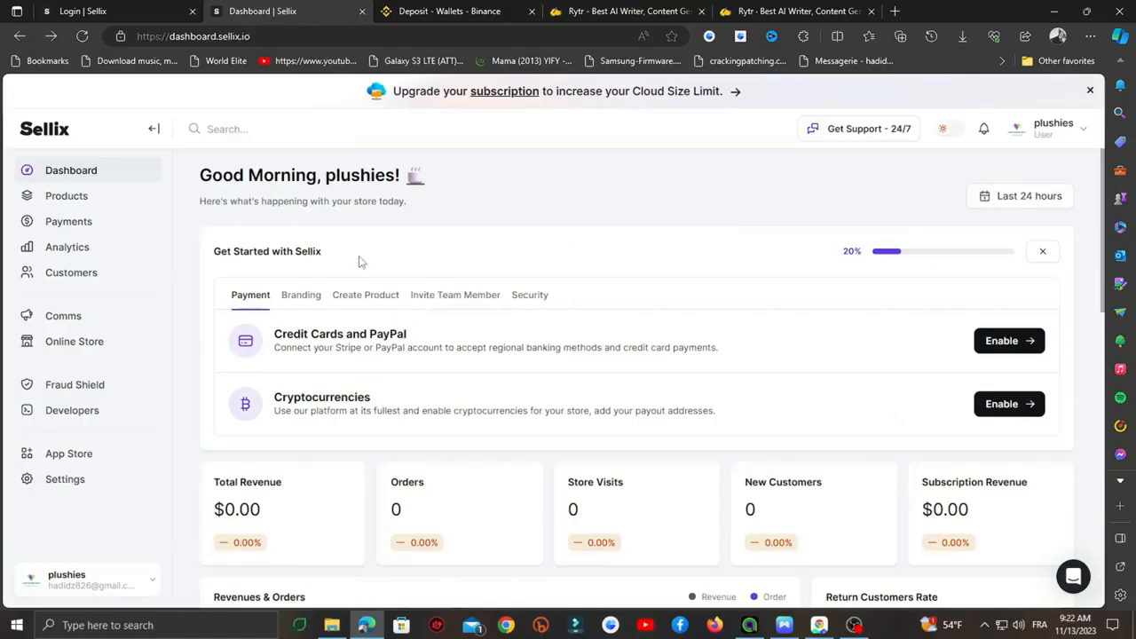
- Review the cryptocurrency payout settings, then return and show the Branding setup tasks
{"action": "left_click", "coordinate": [982, 405]}
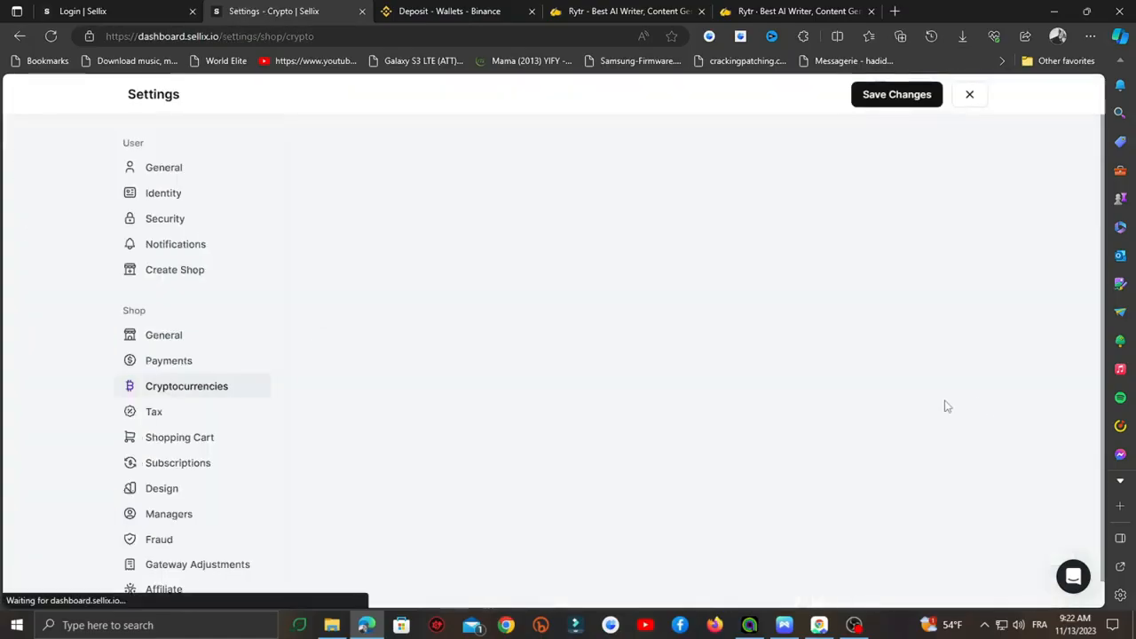
{"action": "scroll", "coordinate": [465, 362], "scroll_direction": "down", "scroll_amount": 1}
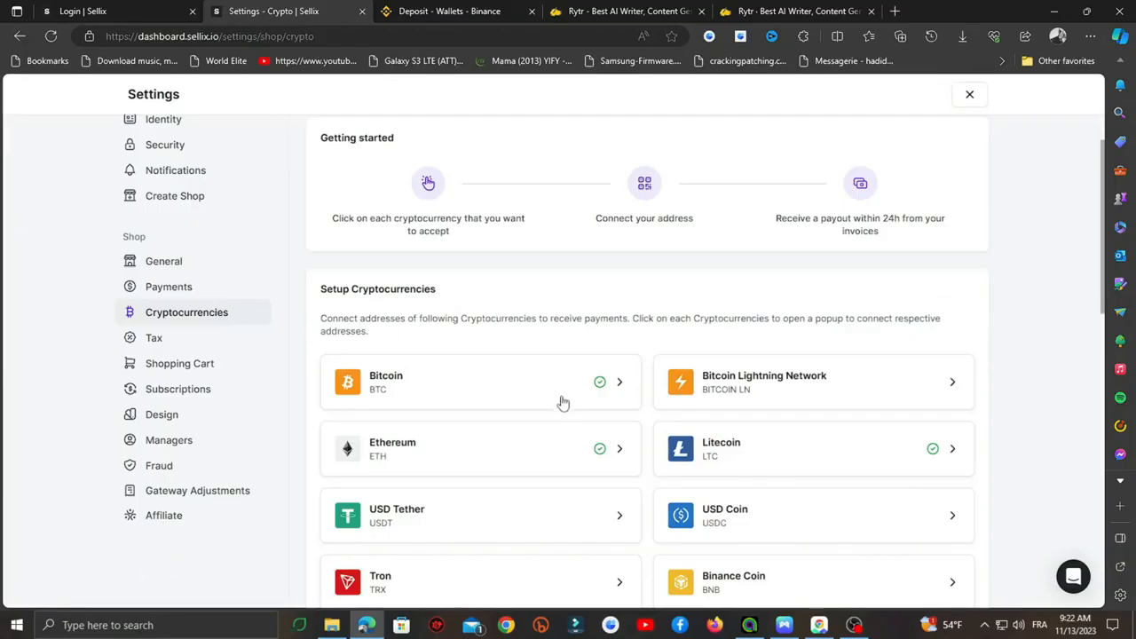
{"action": "scroll", "coordinate": [453, 364], "scroll_direction": "down", "scroll_amount": 3}
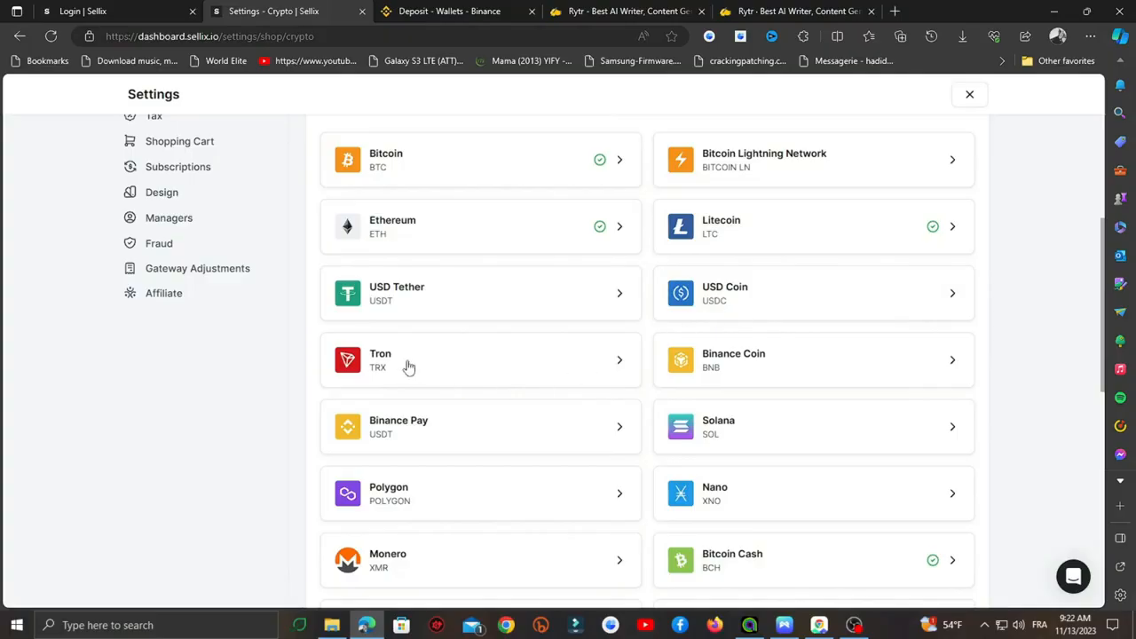
{"action": "scroll", "coordinate": [408, 367], "scroll_direction": "up", "scroll_amount": 4}
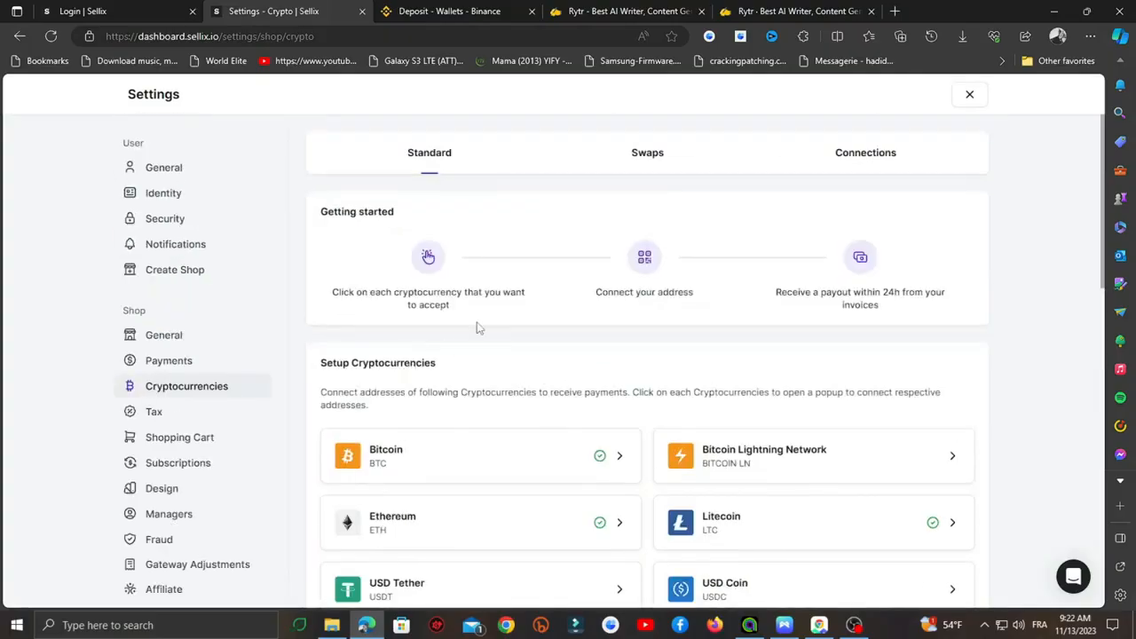
{"action": "key", "text": "alt+Left"}
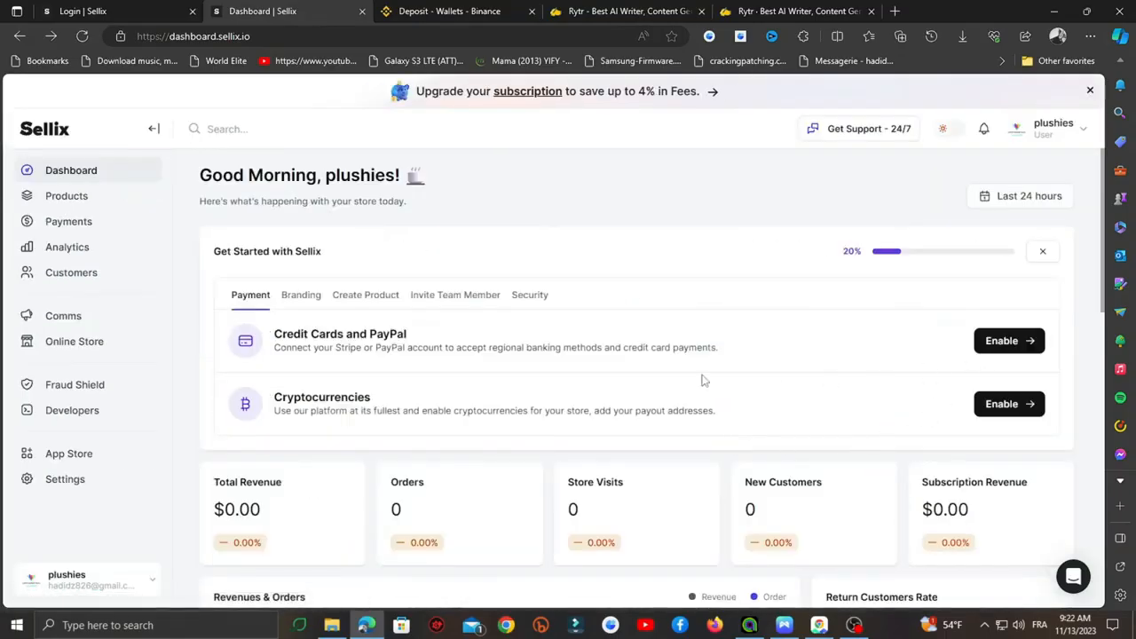
{"action": "left_click", "coordinate": [304, 297]}
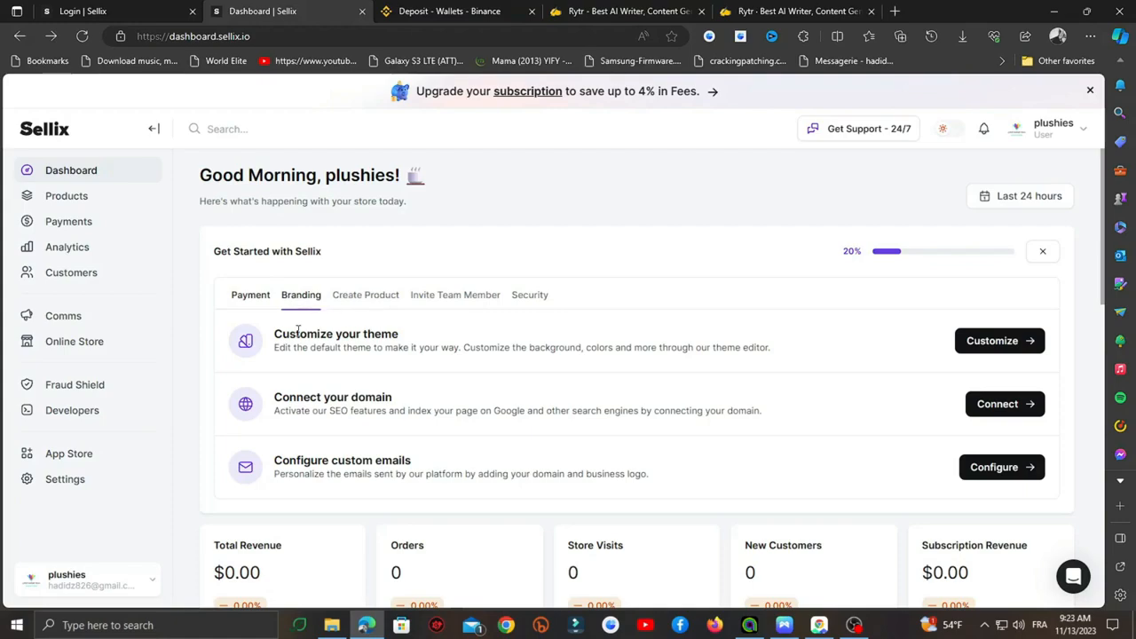
- Open theme customization and browse the Theme Store's Default and Modern themes
{"action": "left_click", "coordinate": [1027, 341]}
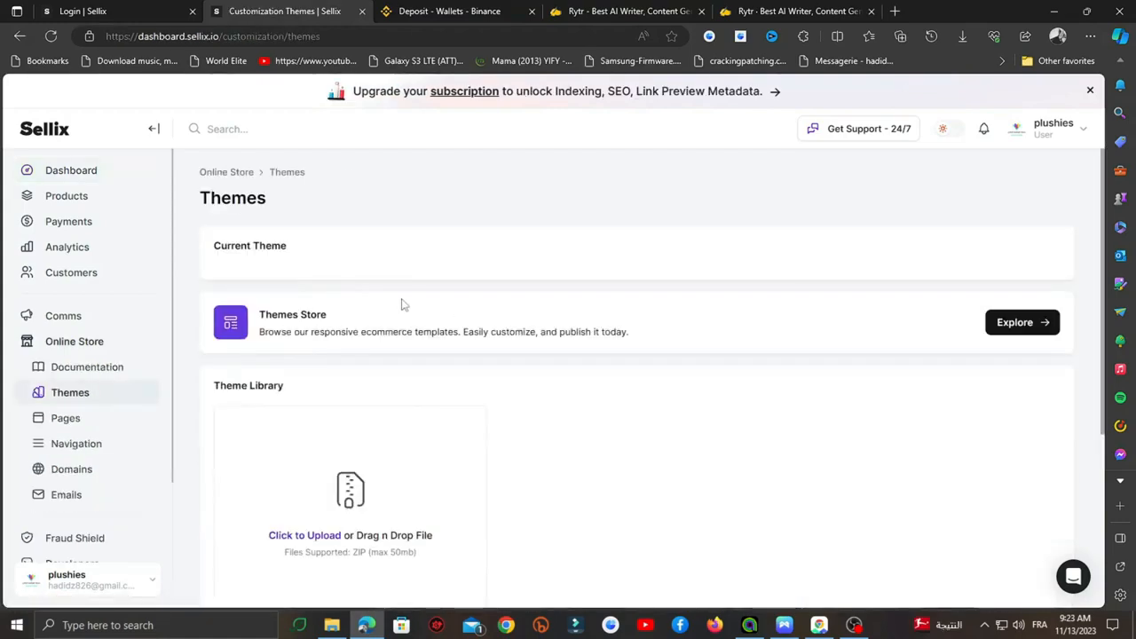
{"action": "scroll", "coordinate": [400, 302], "scroll_direction": "down", "scroll_amount": 2}
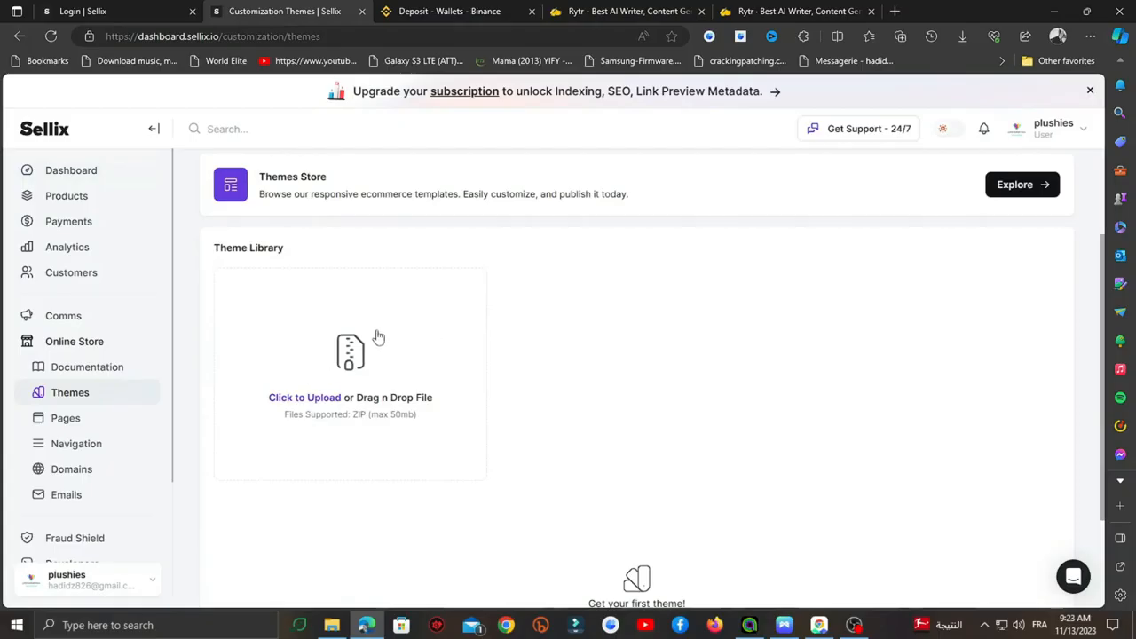
{"action": "scroll", "coordinate": [364, 336], "scroll_direction": "up", "scroll_amount": 1}
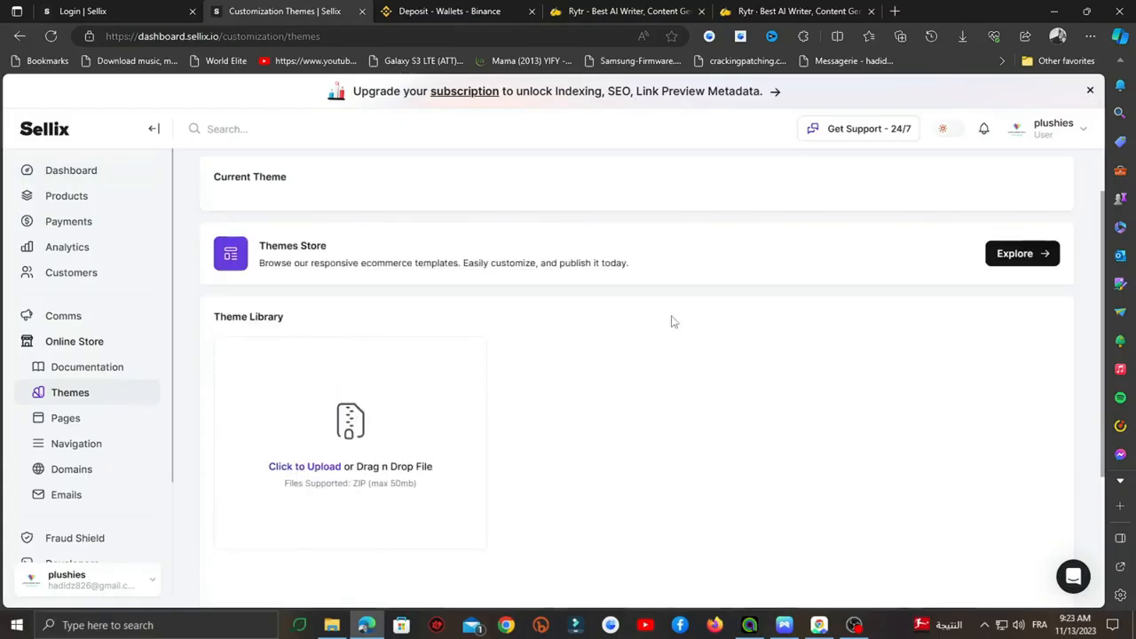
{"action": "left_click", "coordinate": [1025, 260]}
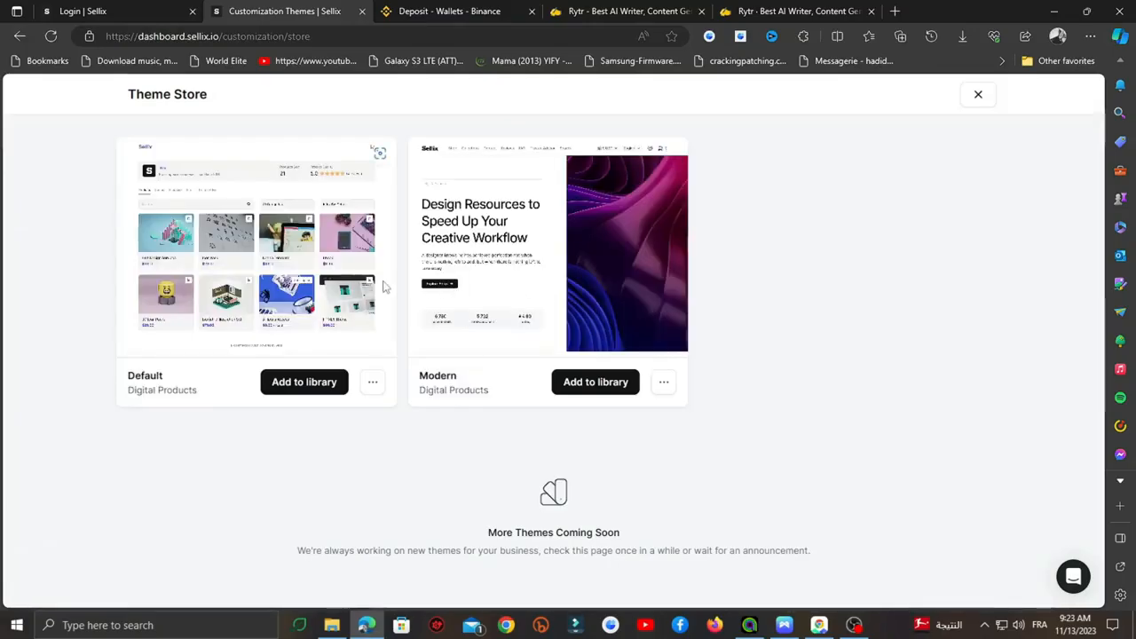
- Add the Default theme to the library, make it the current theme, and close the Theme Store
{"action": "left_click", "coordinate": [320, 386]}
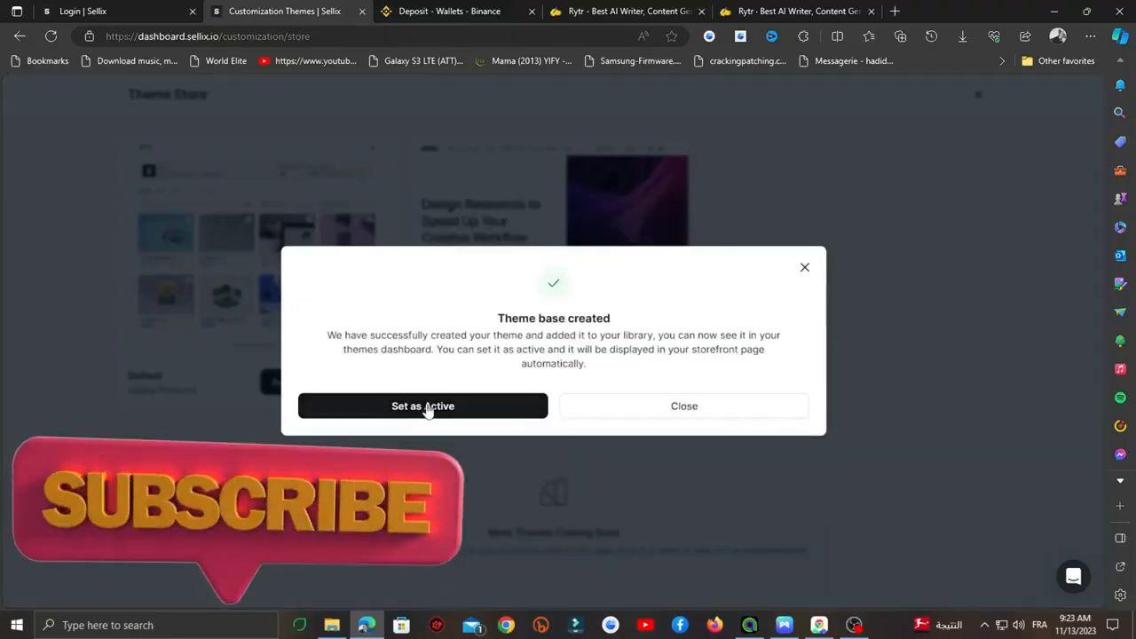
{"action": "left_click", "coordinate": [427, 406]}
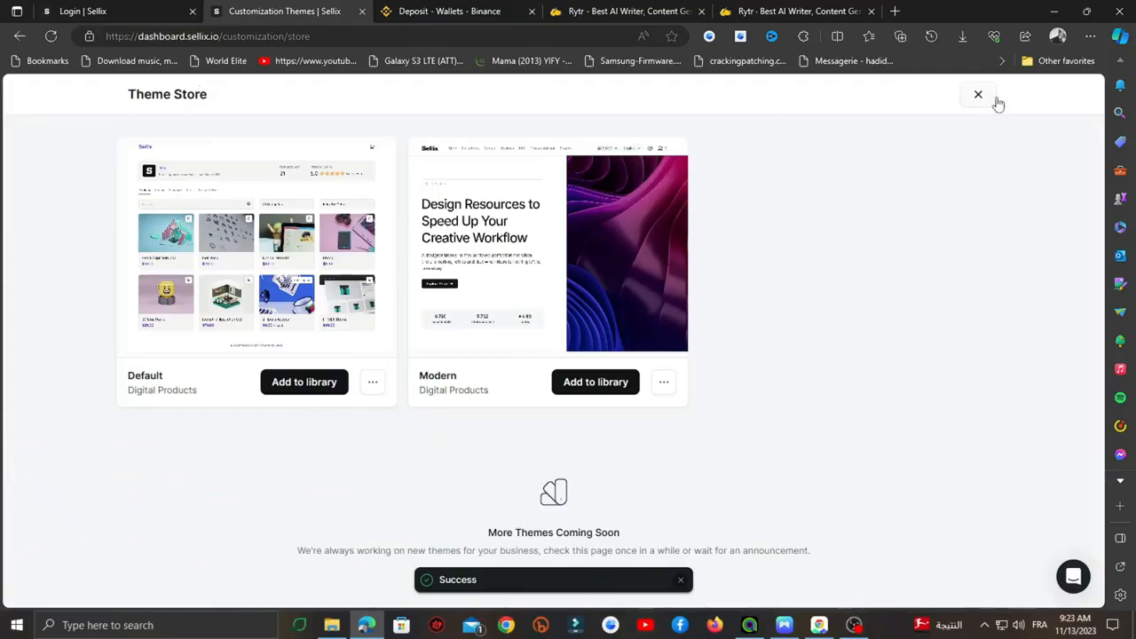
{"action": "left_click", "coordinate": [979, 95]}
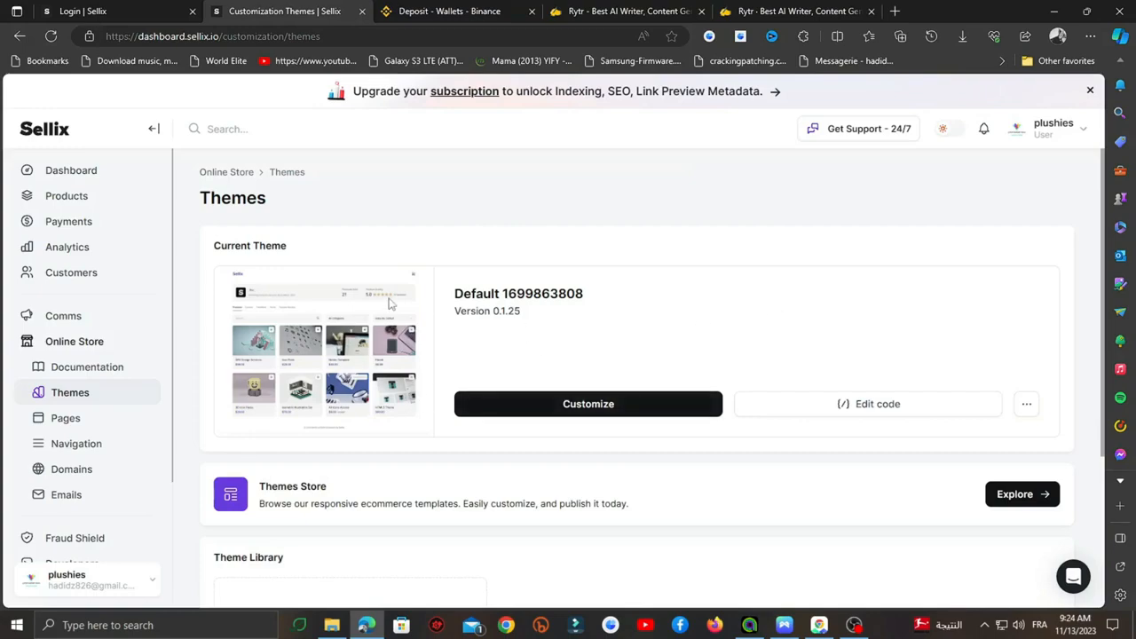
{"action": "left_click", "coordinate": [1047, 134]}
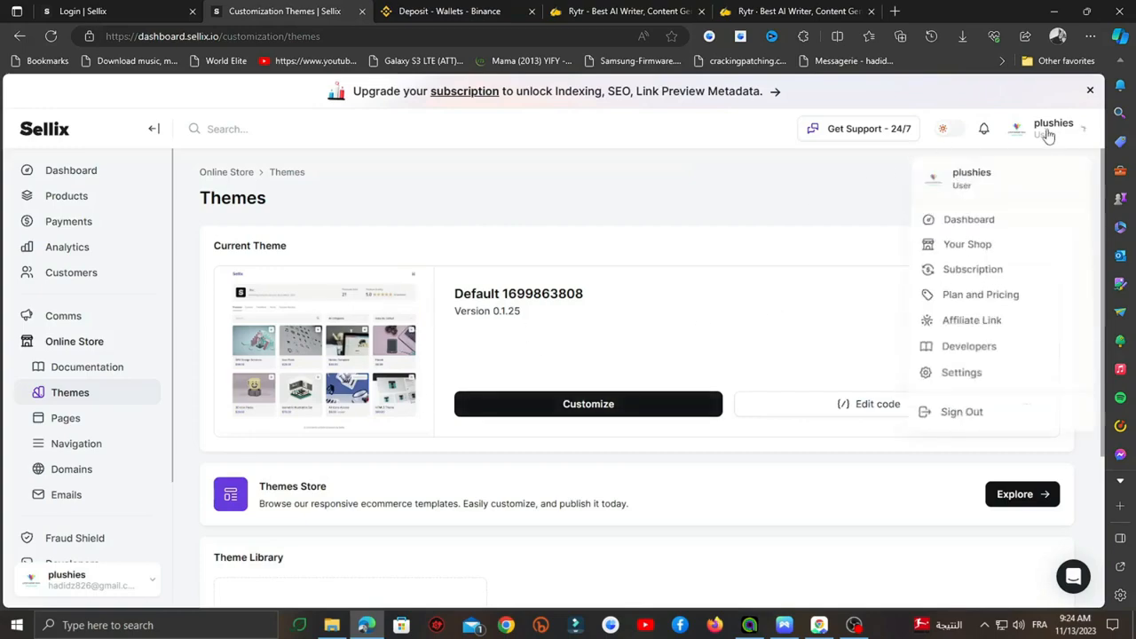
- View the empty plushies storefront in a new tab, then return to the dashboard
{"action": "left_click", "coordinate": [987, 250]}
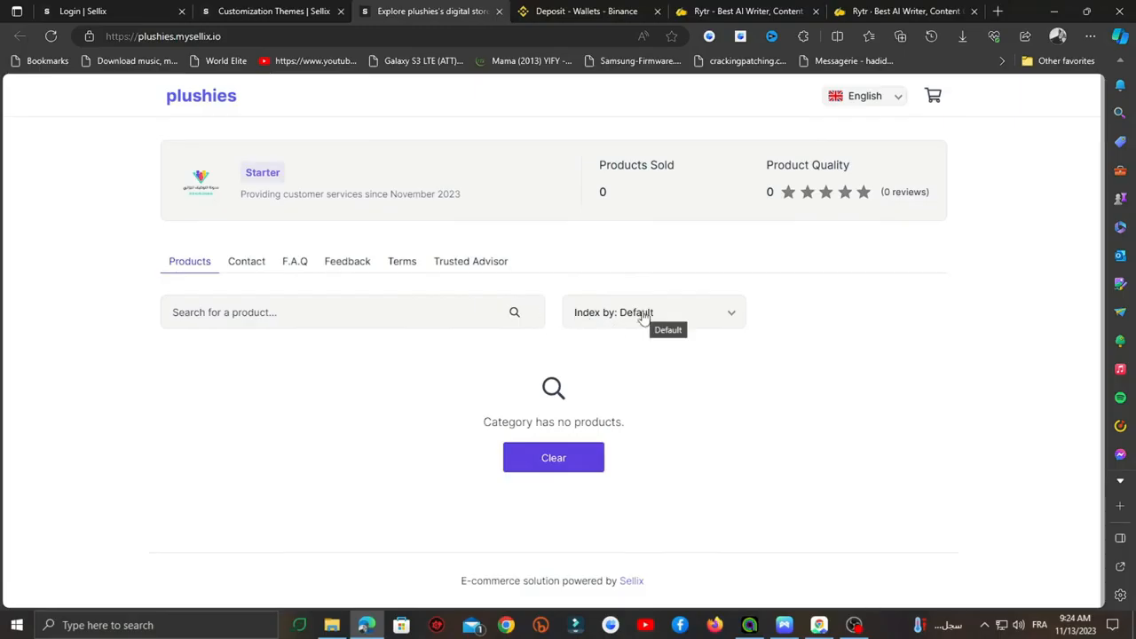
{"action": "key", "text": "ctrl+shift+Tab"}
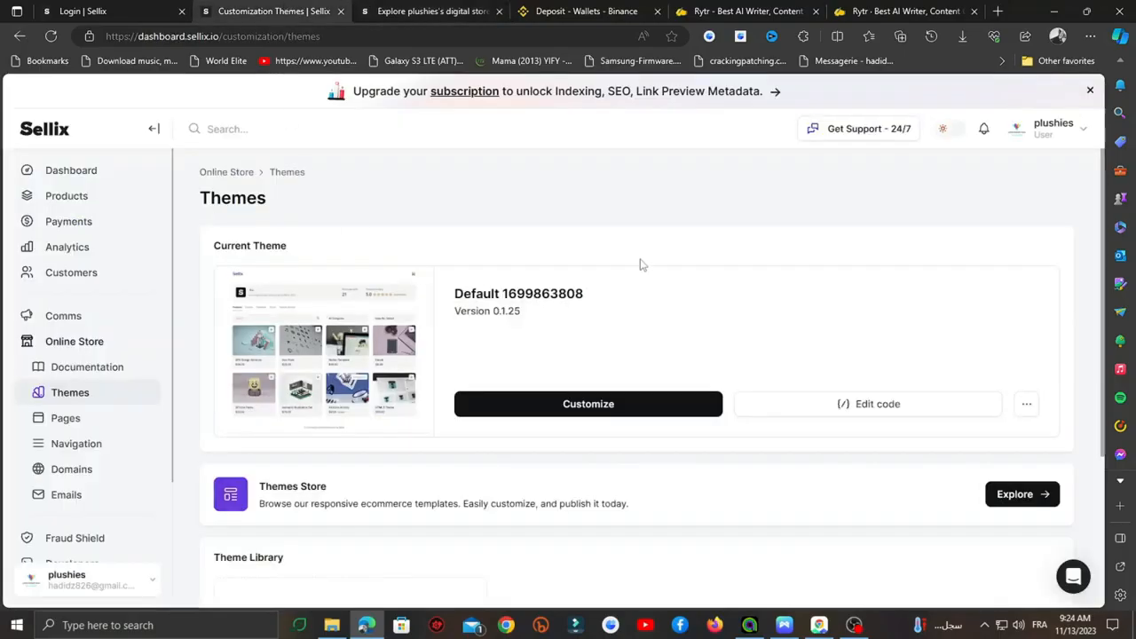
{"action": "scroll", "coordinate": [643, 262], "scroll_direction": "down", "scroll_amount": 2}
{"action": "scroll", "coordinate": [621, 266], "scroll_direction": "down", "scroll_amount": 1}
{"action": "scroll", "coordinate": [195, 318], "scroll_direction": "up", "scroll_amount": 3}
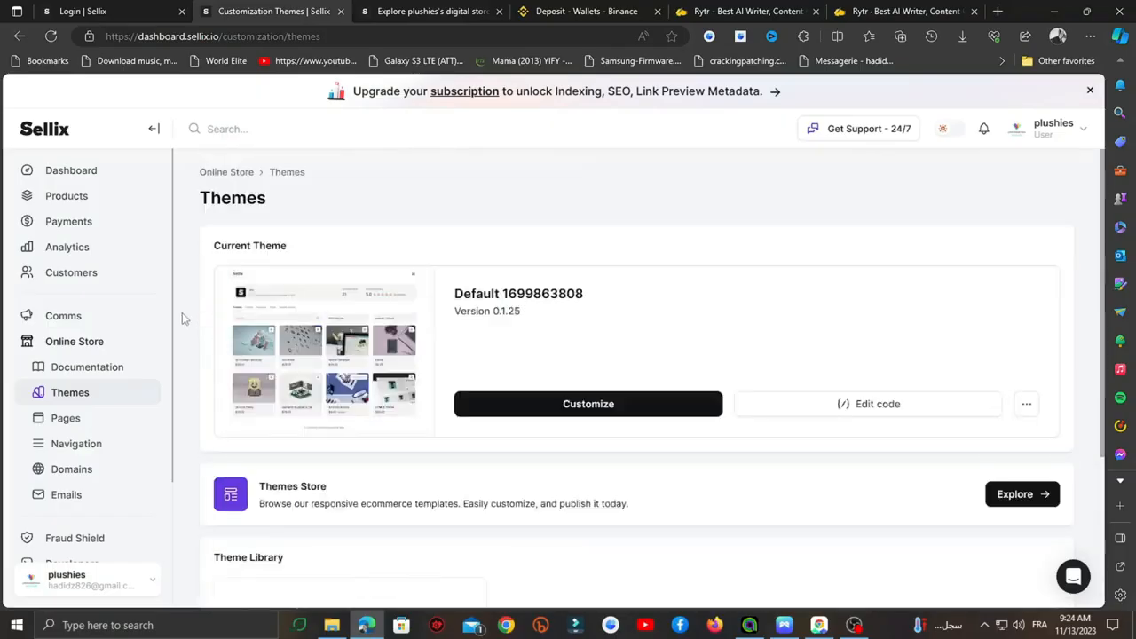
{"action": "left_click", "coordinate": [94, 200]}
- Open the Products list and start a new product with Create Product
{"action": "left_click", "coordinate": [75, 222]}
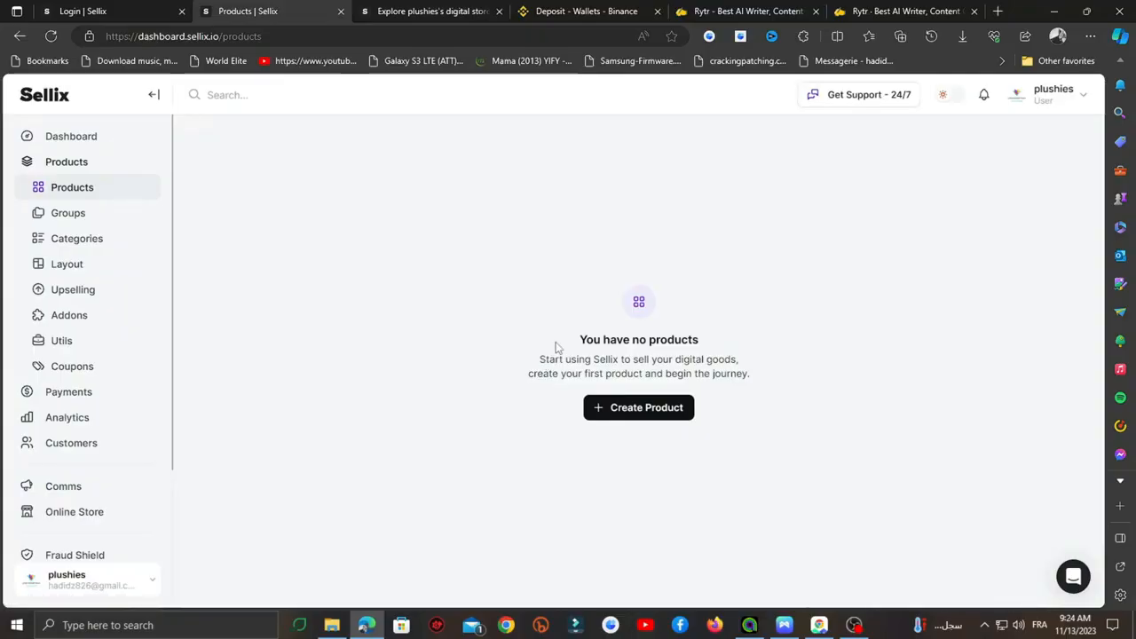
{"action": "left_click", "coordinate": [624, 413]}
{"action": "left_click", "coordinate": [641, 232]}
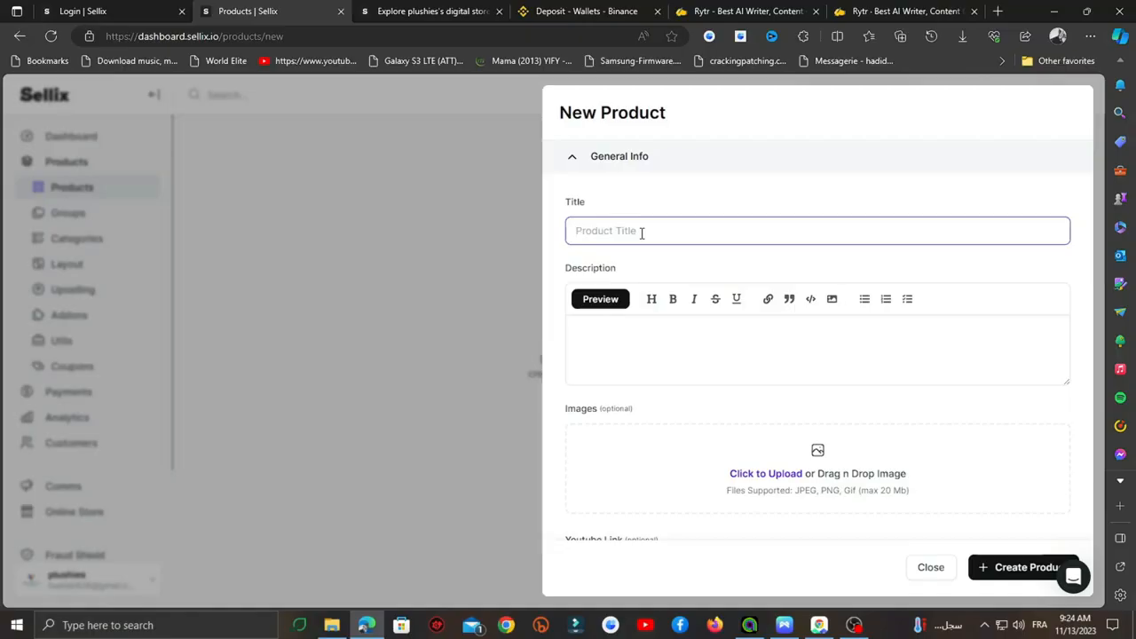
- Title the new product 'netflix accounts'
{"action": "type", "text": "netflix accounts"}
{"action": "left_click", "coordinate": [657, 338]}
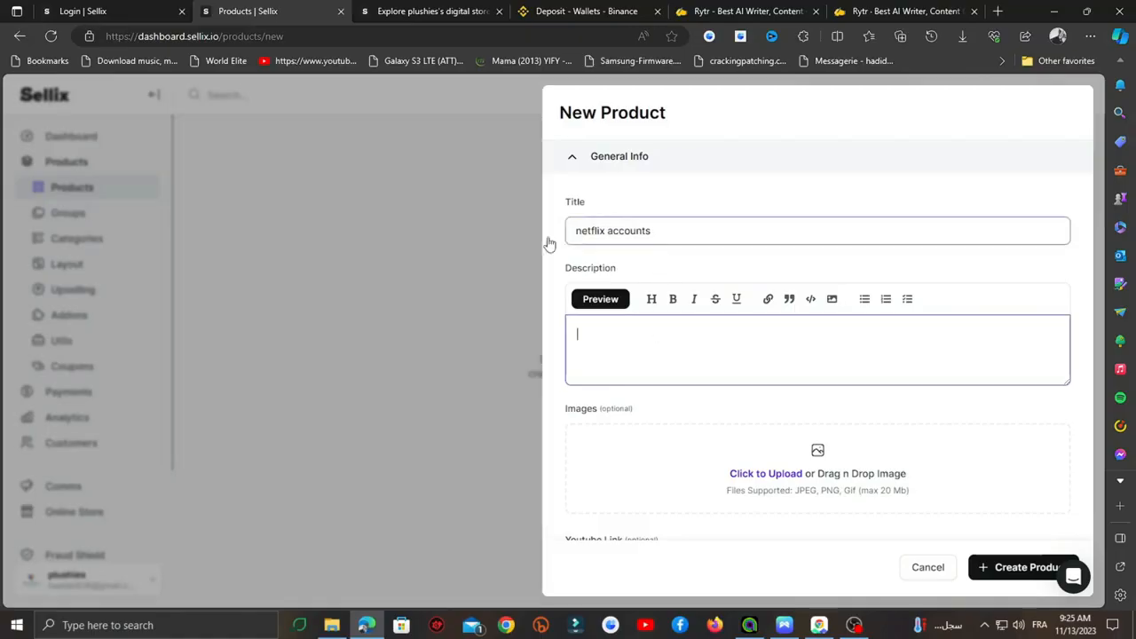
{"action": "left_click", "coordinate": [652, 229]}
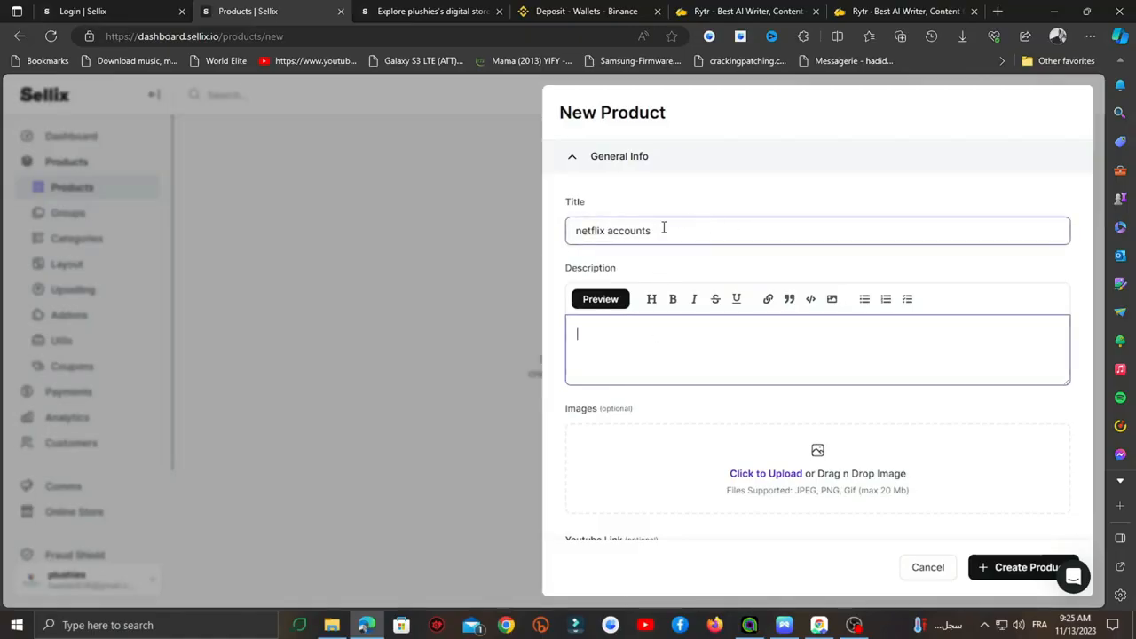
- Describe it as shared accounts whose password cannot be changed, fixing the 'nare' typo
{"action": "left_click", "coordinate": [584, 342]}
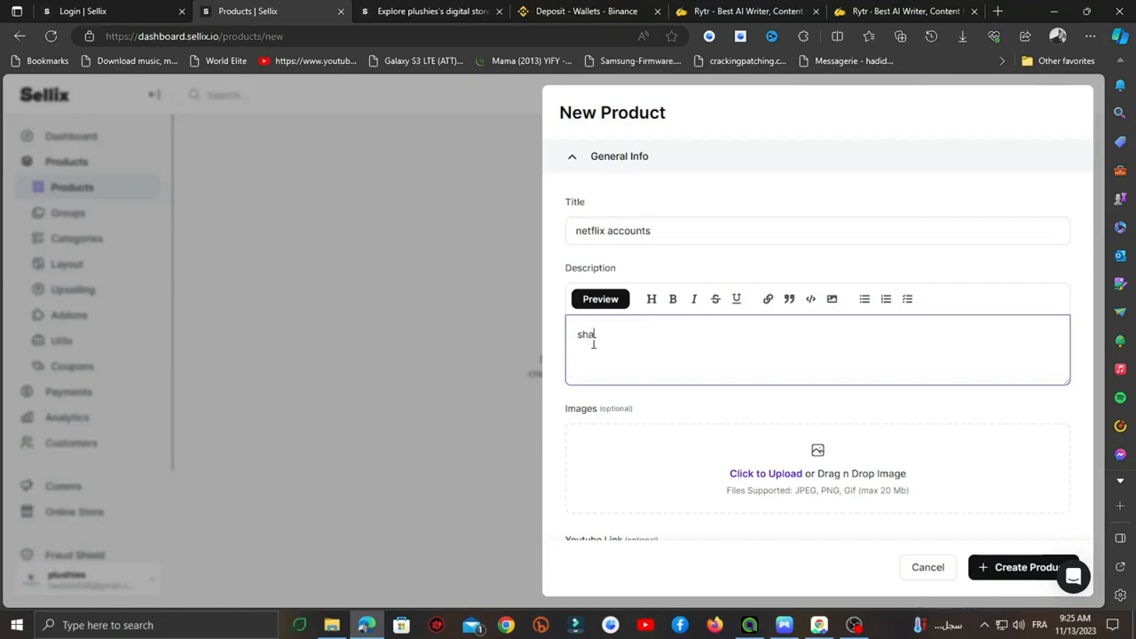
{"action": "type", "text": "hese nare "}
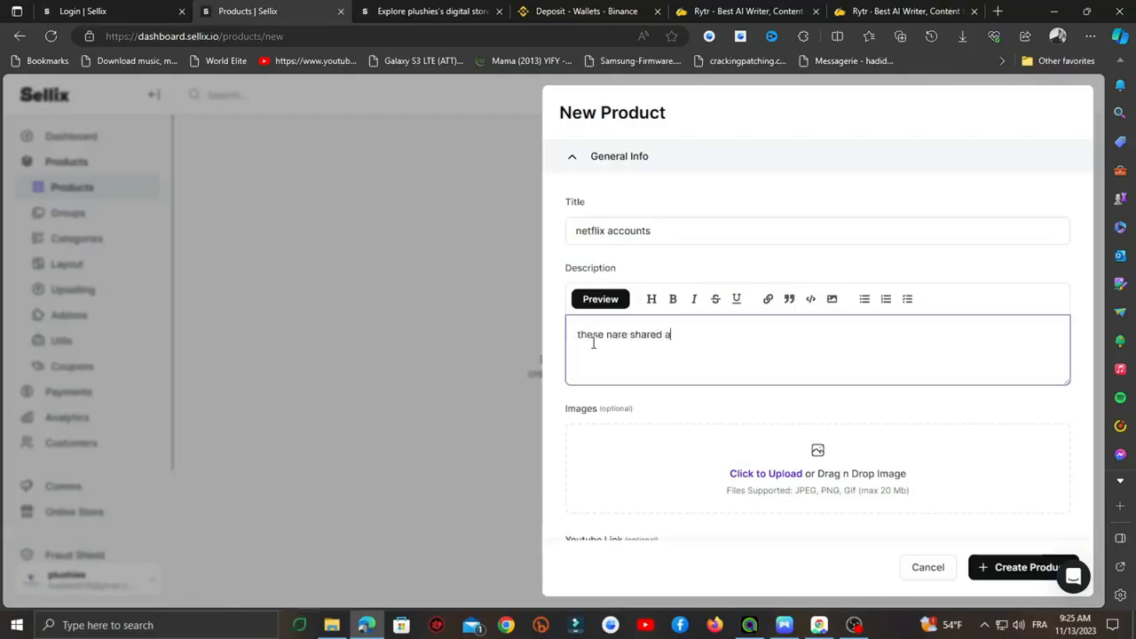
{"action": "type", "text": "ts"}
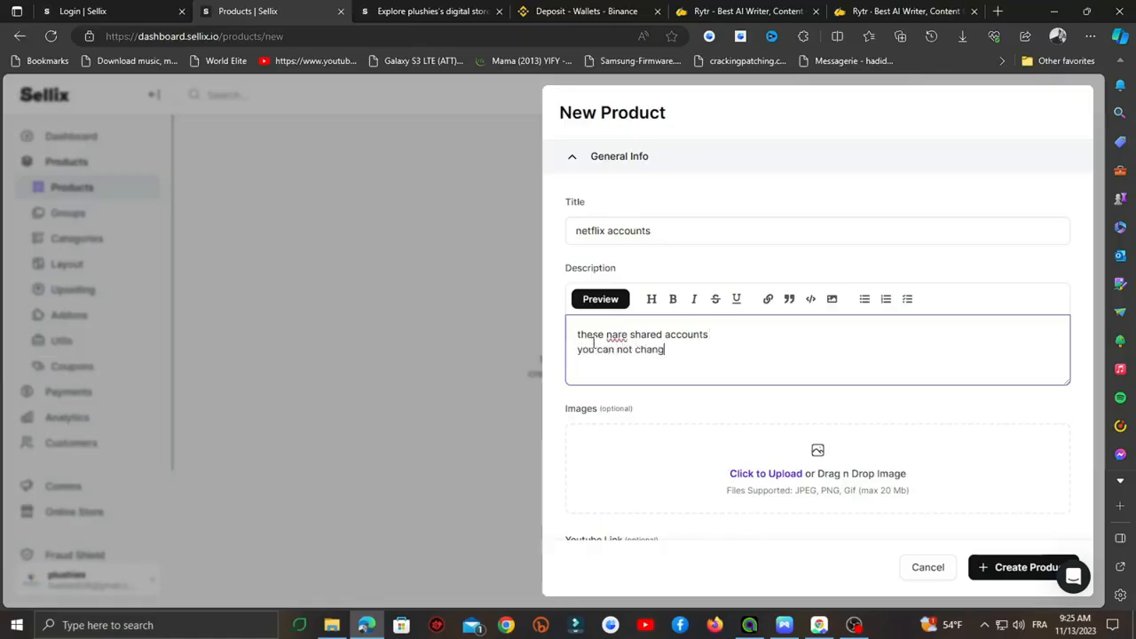
{"action": "type", "text": "password"}
{"action": "right_click", "coordinate": [616, 335]}
{"action": "mouse_move", "coordinate": [610, 354]}
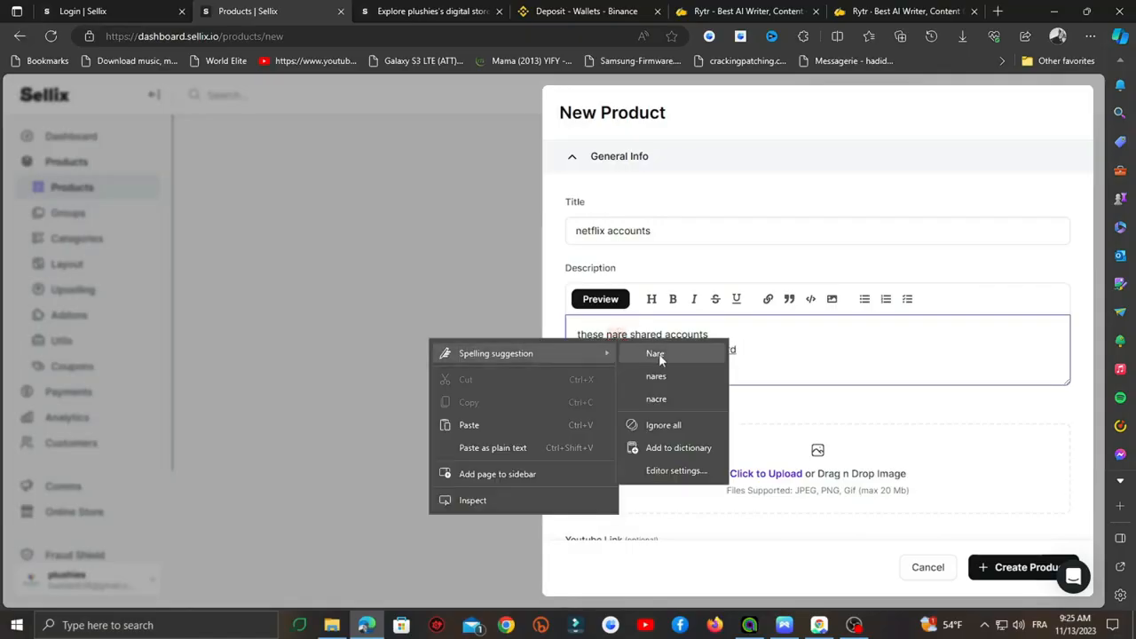
{"action": "left_click", "coordinate": [779, 345]}
{"action": "left_click", "coordinate": [618, 334]}
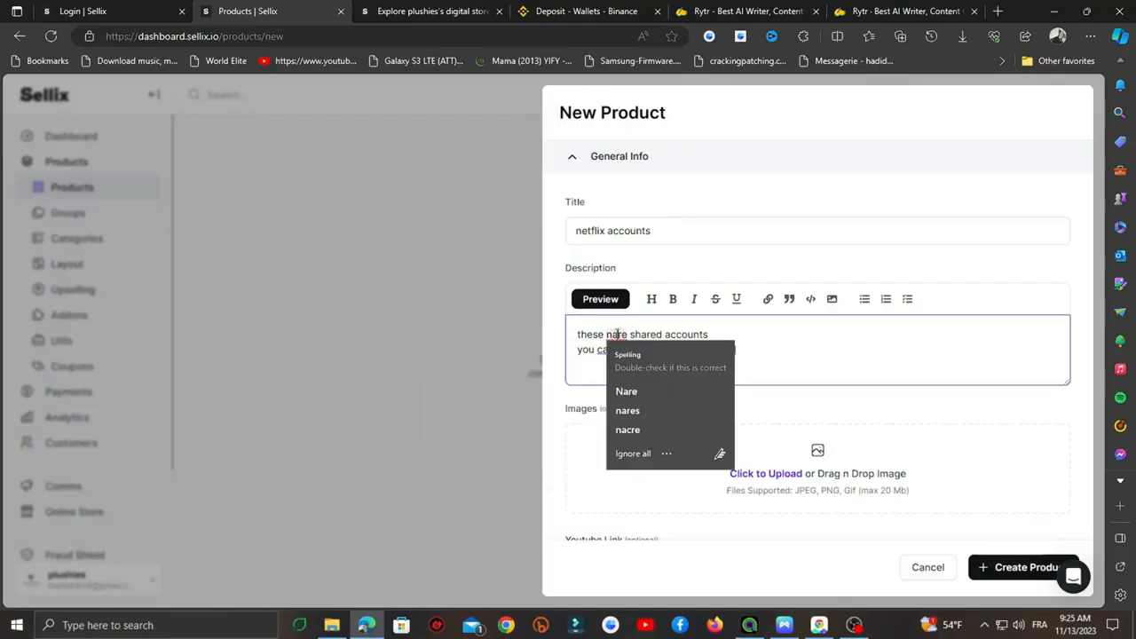
{"action": "key", "text": "BackSpace"}
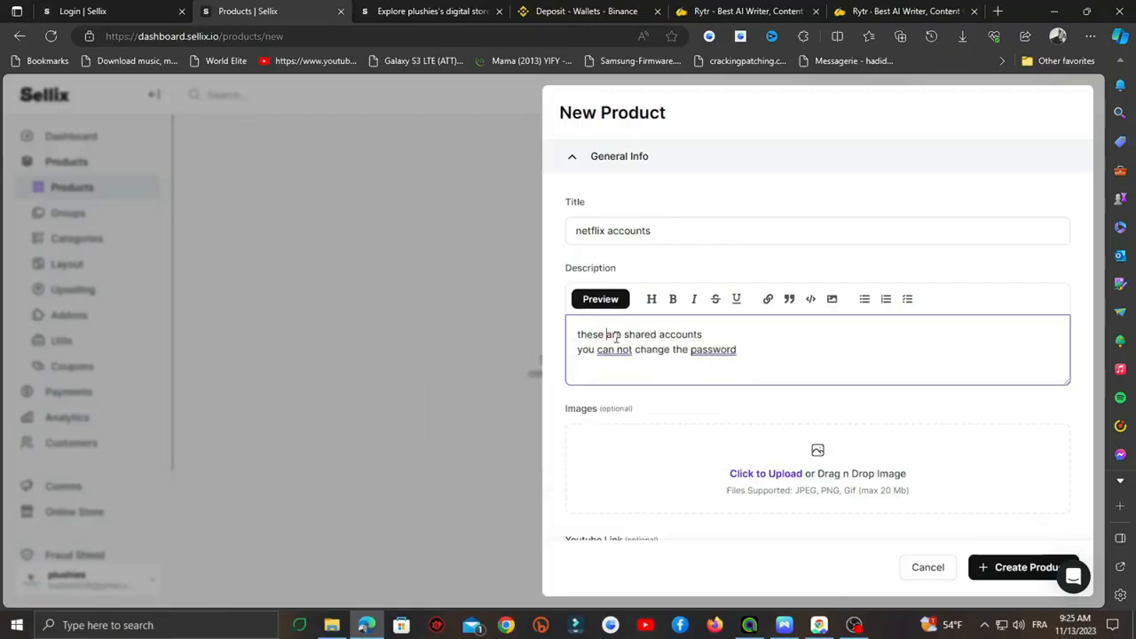
{"action": "left_click", "coordinate": [826, 351]}
- Attach Netflix_icon.png as the product image
{"action": "left_click", "coordinate": [893, 489]}
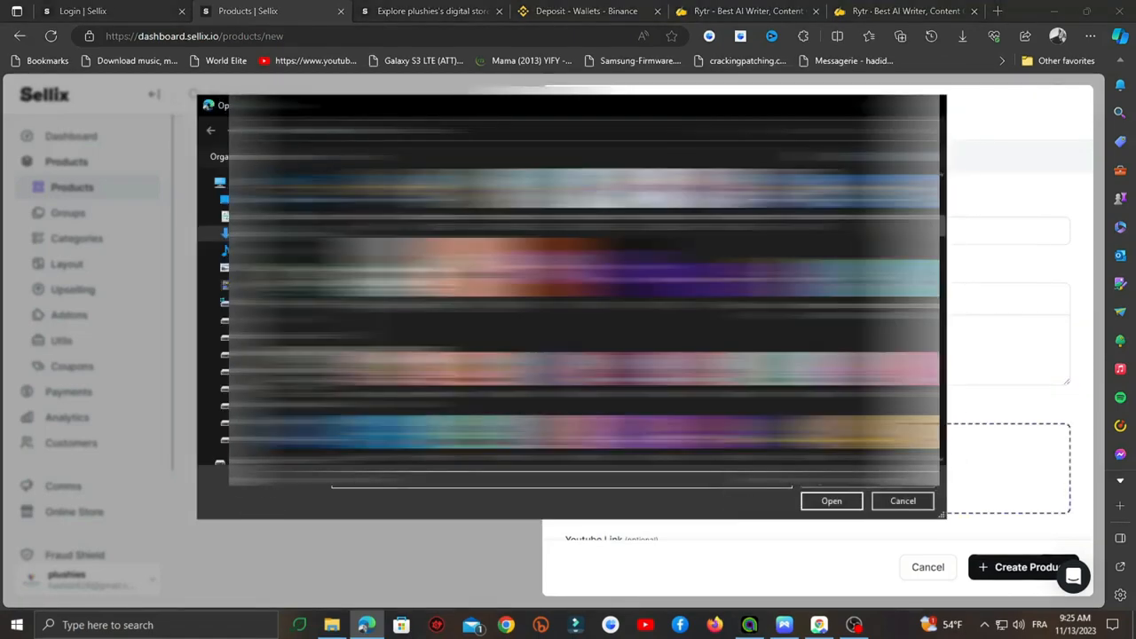
{"action": "scroll", "coordinate": [586, 319], "scroll_direction": "down", "scroll_amount": 8}
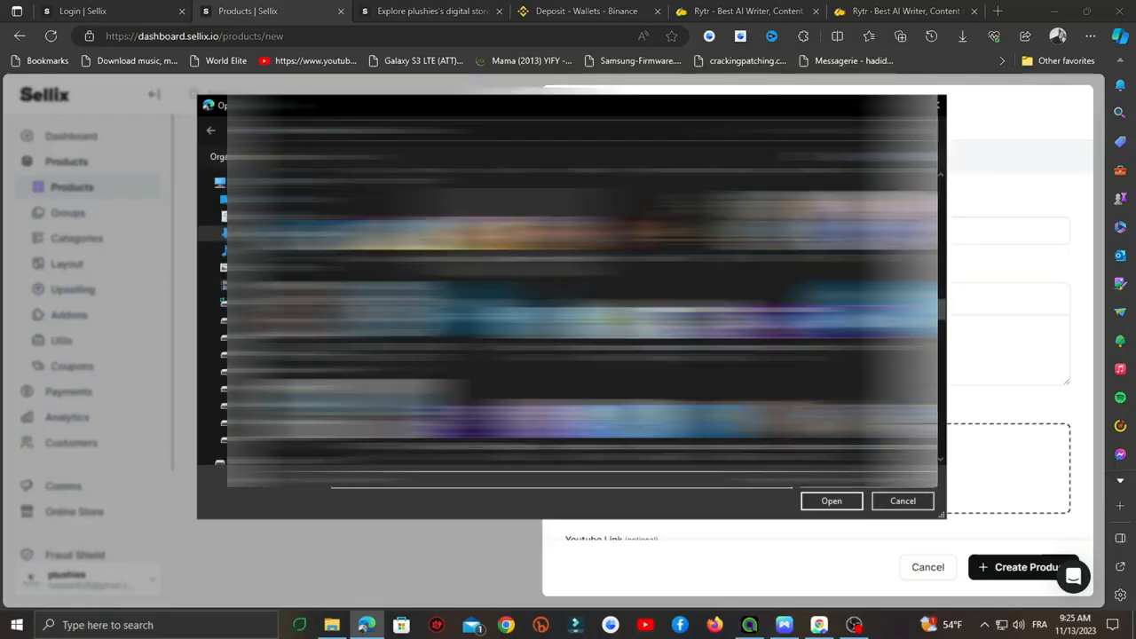
{"action": "scroll", "coordinate": [586, 320], "scroll_direction": "down", "scroll_amount": 10}
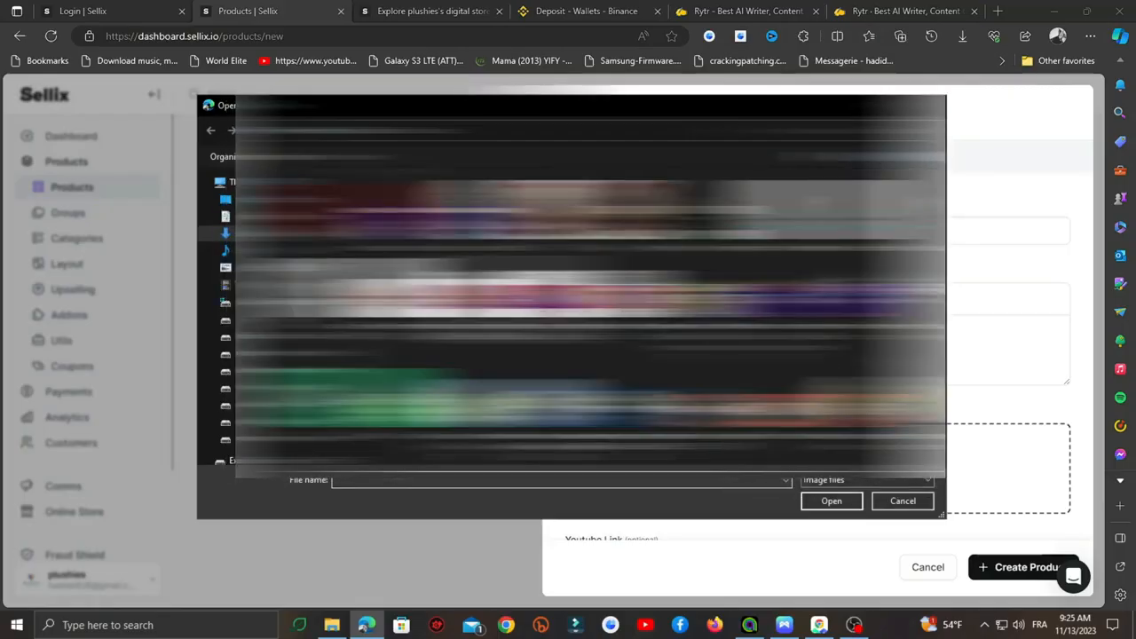
{"action": "scroll", "coordinate": [586, 319], "scroll_direction": "down", "scroll_amount": 3}
{"action": "scroll", "coordinate": [586, 320], "scroll_direction": "up", "scroll_amount": 3}
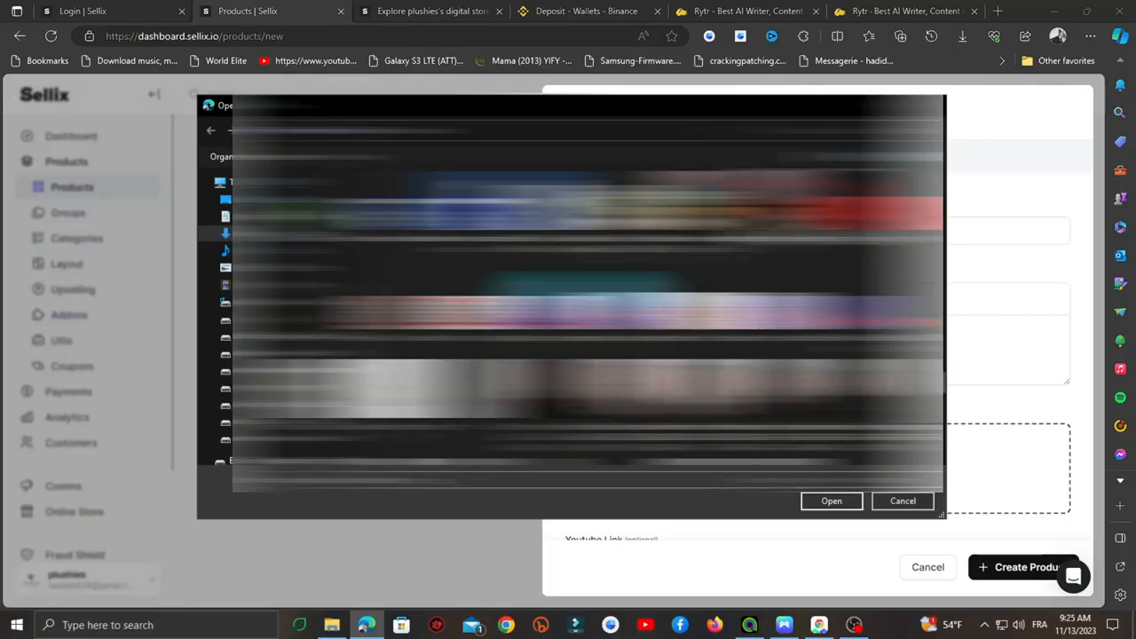
{"action": "double_click", "coordinate": [817, 213]}
{"action": "scroll", "coordinate": [718, 414], "scroll_direction": "down", "scroll_amount": 3}
{"action": "left_click", "coordinate": [642, 390]}
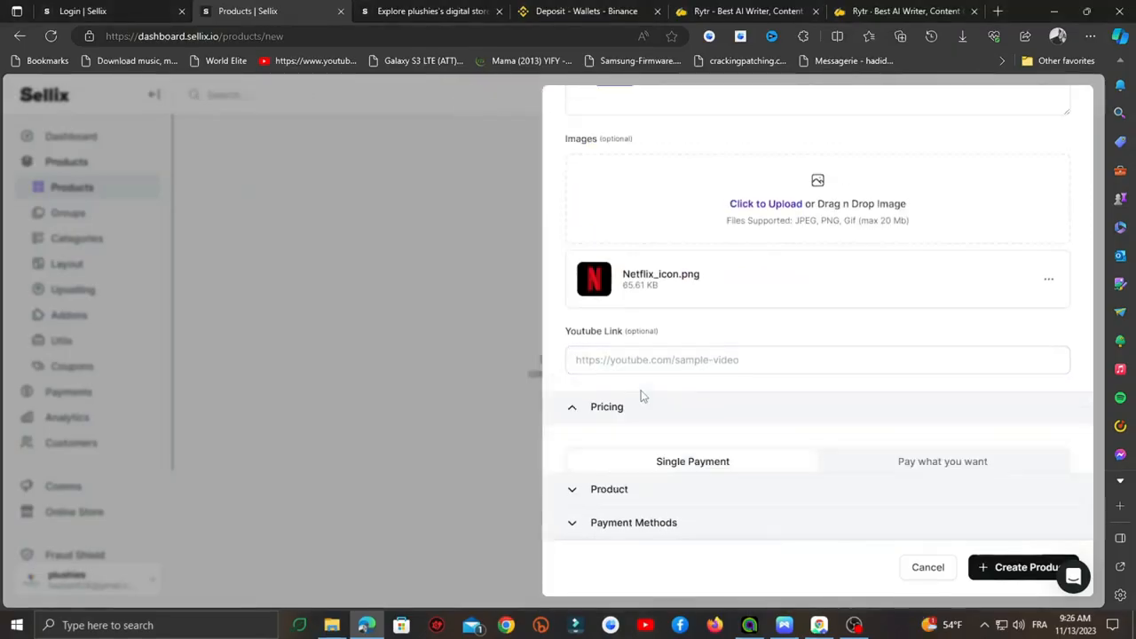
{"action": "scroll", "coordinate": [654, 405], "scroll_direction": "down", "scroll_amount": 2}
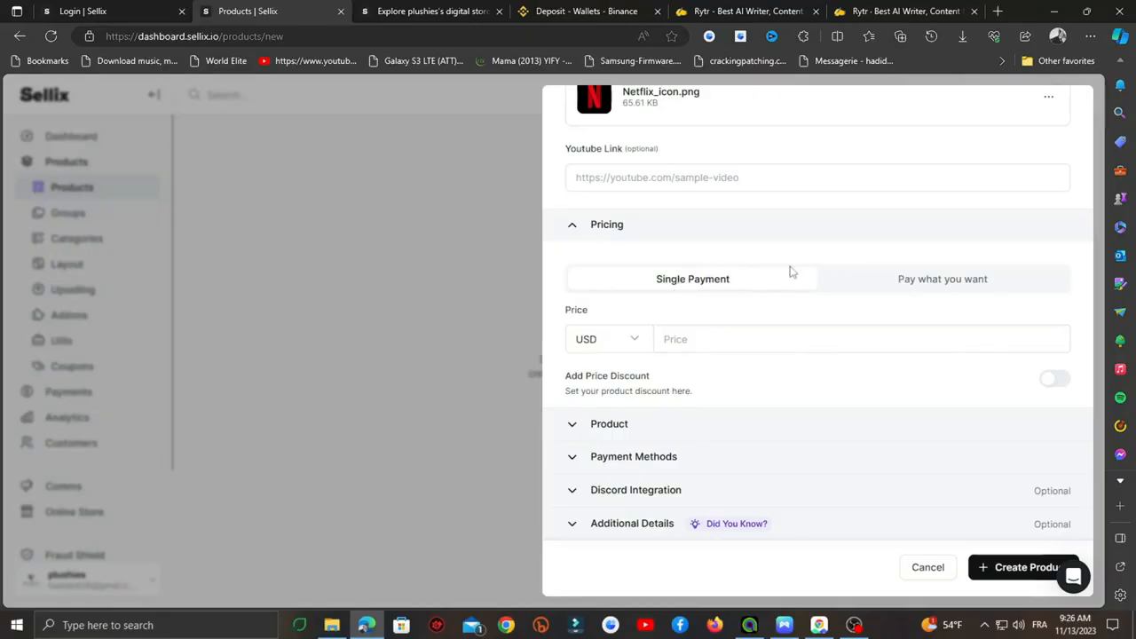
- Keep fixed single-price pricing and set the product price to 5
{"action": "left_click", "coordinate": [932, 284]}
{"action": "left_click", "coordinate": [682, 297]}
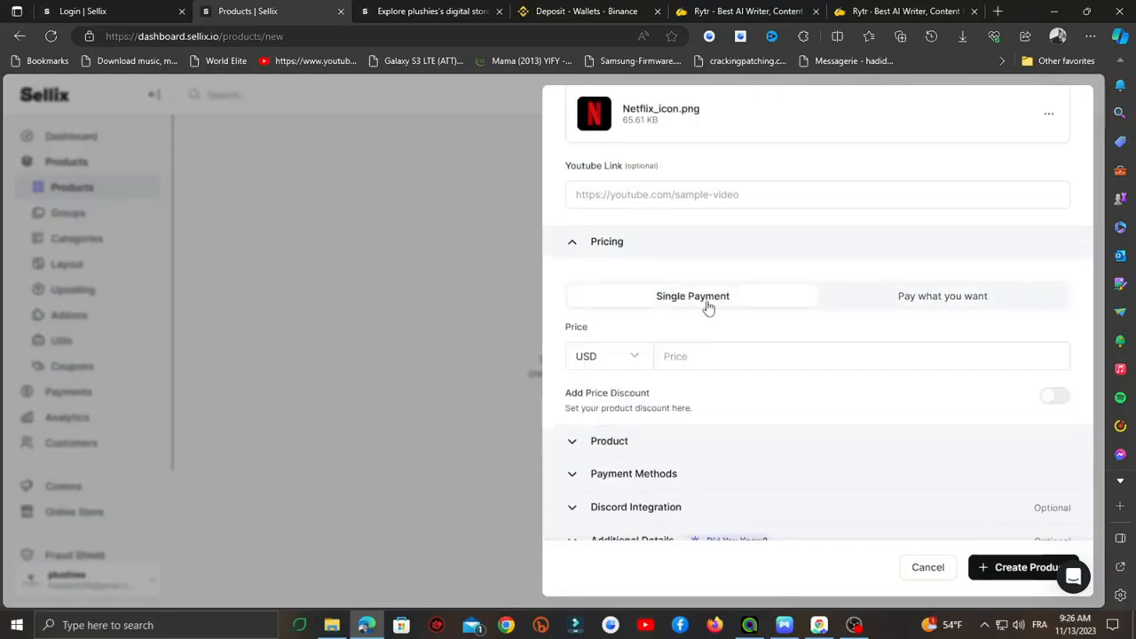
{"action": "left_click", "coordinate": [694, 358]}
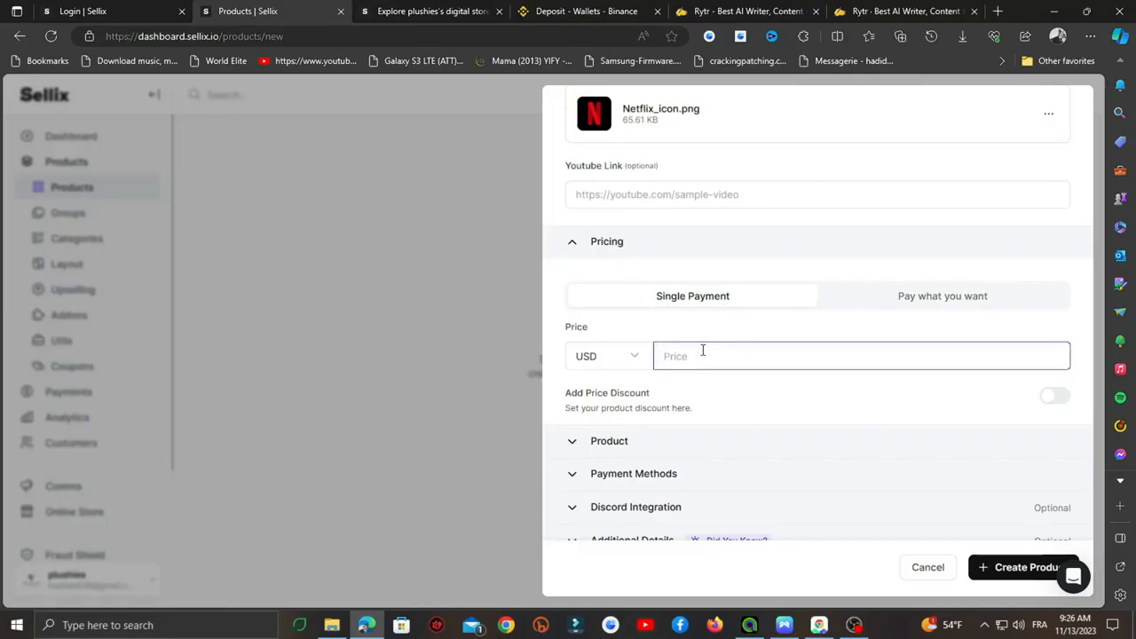
{"action": "type", "text": "5"}
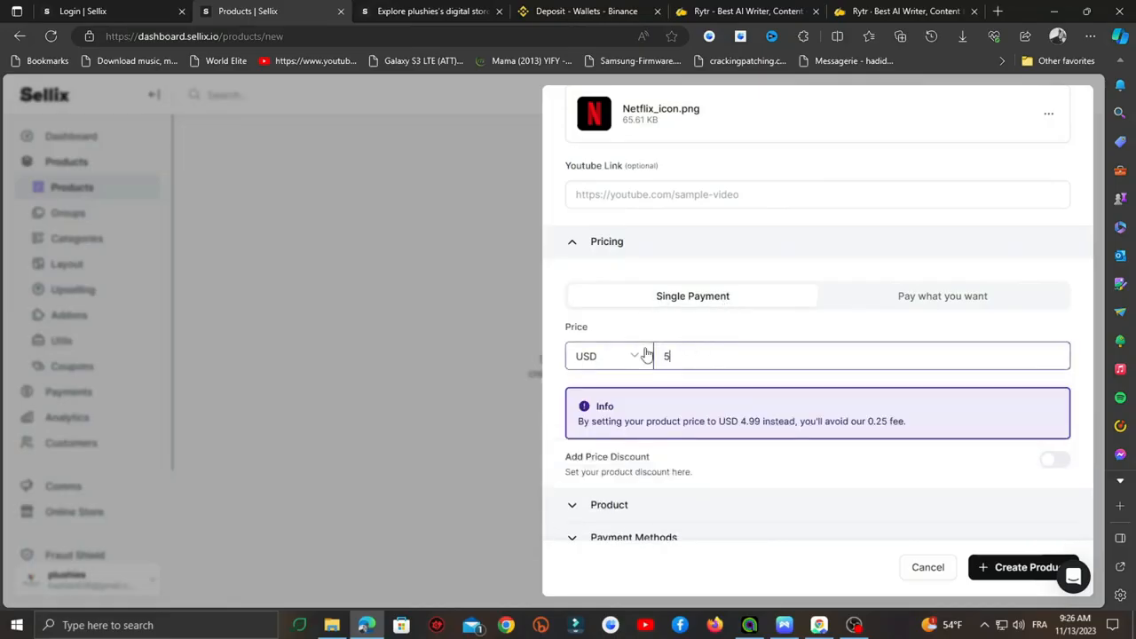
{"action": "scroll", "coordinate": [622, 322], "scroll_direction": "down", "scroll_amount": 1}
- Set the product's maximum purchase quantity to 100
{"action": "left_click", "coordinate": [619, 426]}
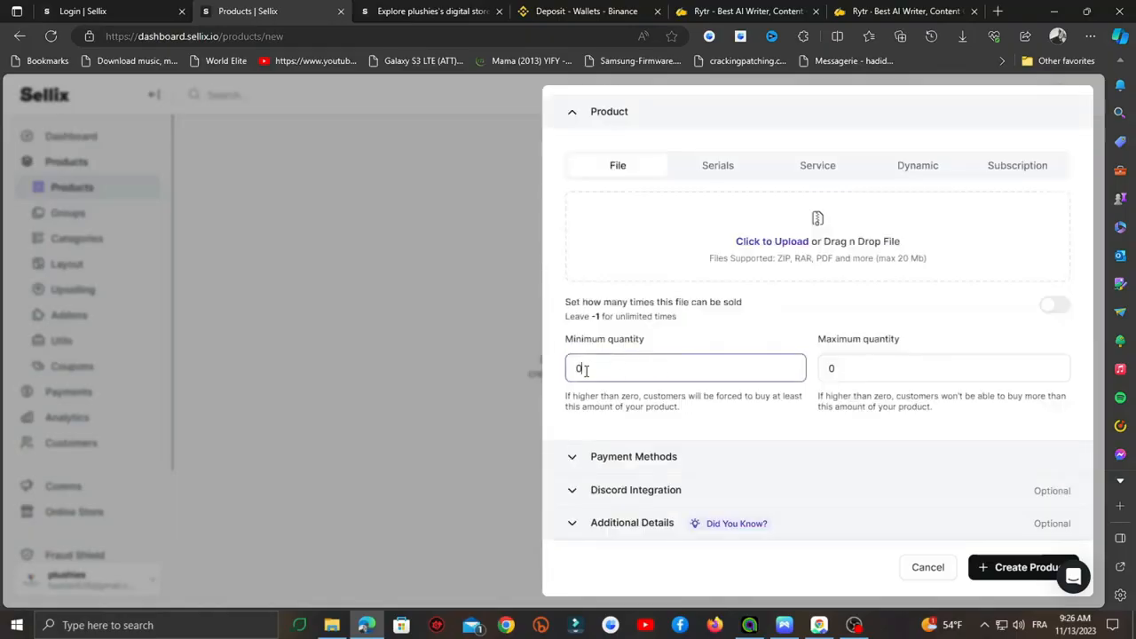
{"action": "scroll", "coordinate": [606, 362], "scroll_direction": "up", "scroll_amount": 4}
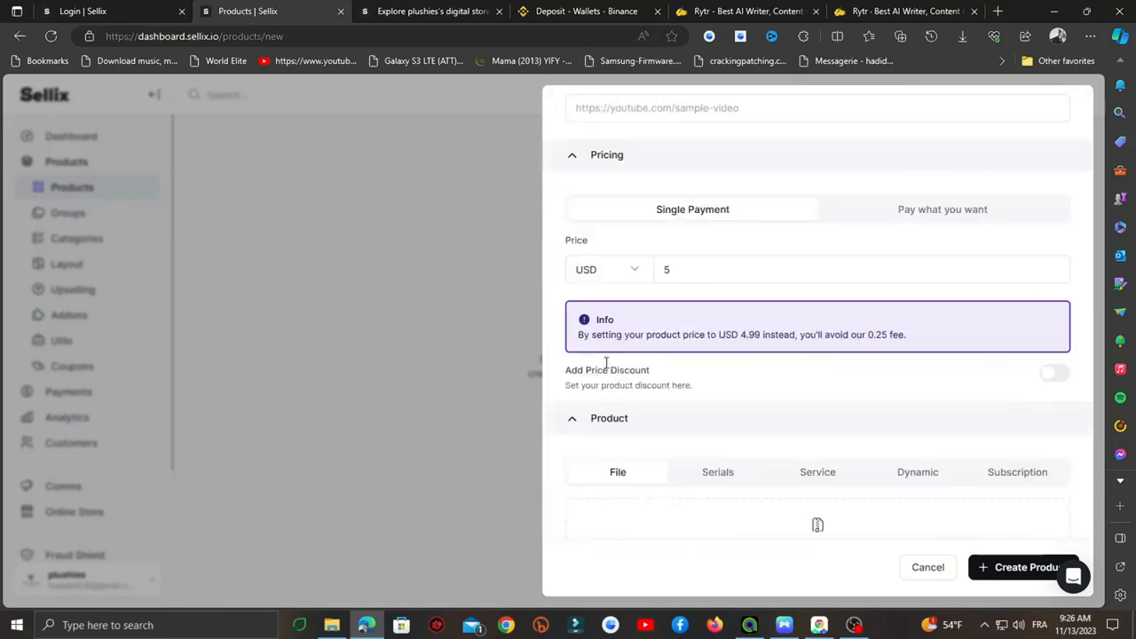
{"action": "scroll", "coordinate": [607, 364], "scroll_direction": "down", "scroll_amount": 4}
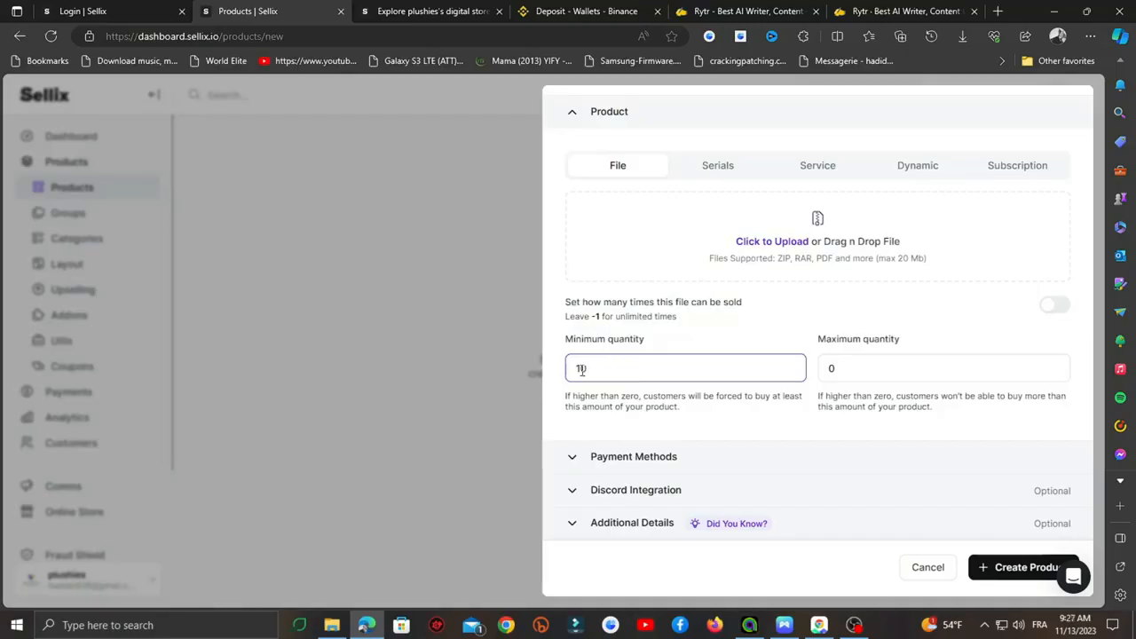
{"action": "left_click", "coordinate": [872, 364]}
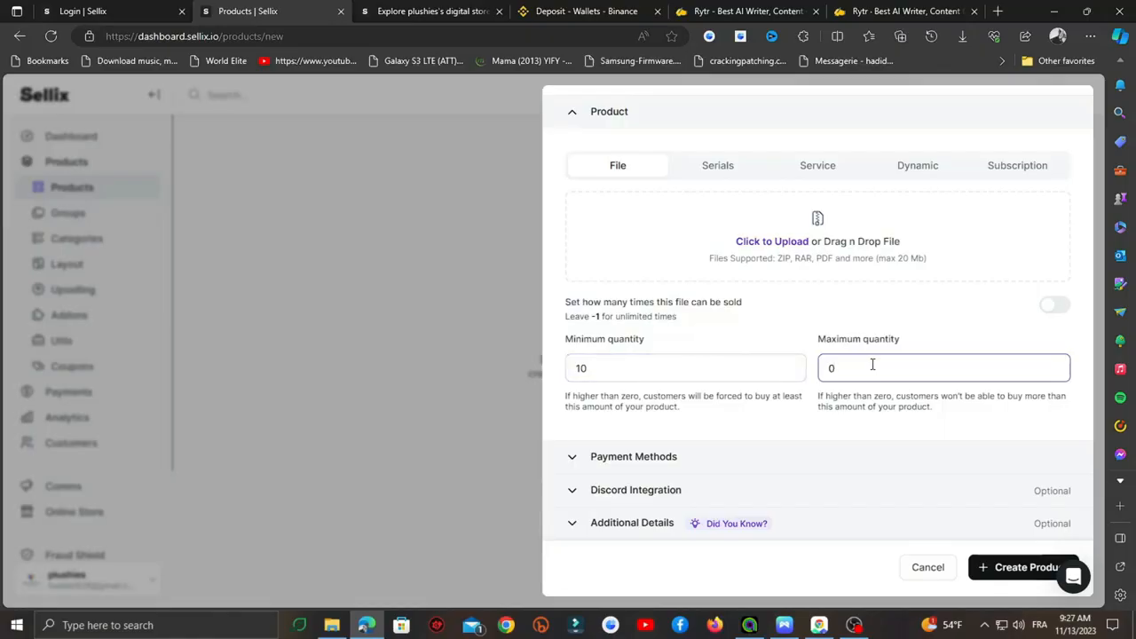
{"action": "key", "text": "BackSpace"}
{"action": "type", "text": "100"}
{"action": "left_click", "coordinate": [630, 457]}
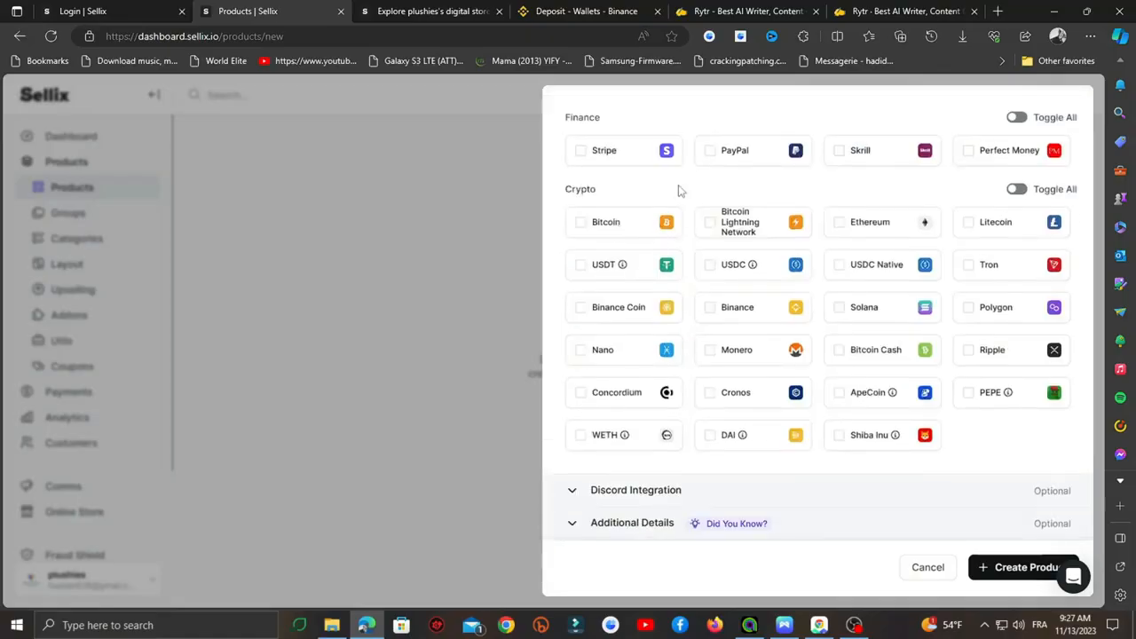
- Accept Stripe, PayPal, USDT, Bitcoin and Ethereum payments for the product
{"action": "scroll", "coordinate": [675, 213], "scroll_direction": "up", "scroll_amount": 1}
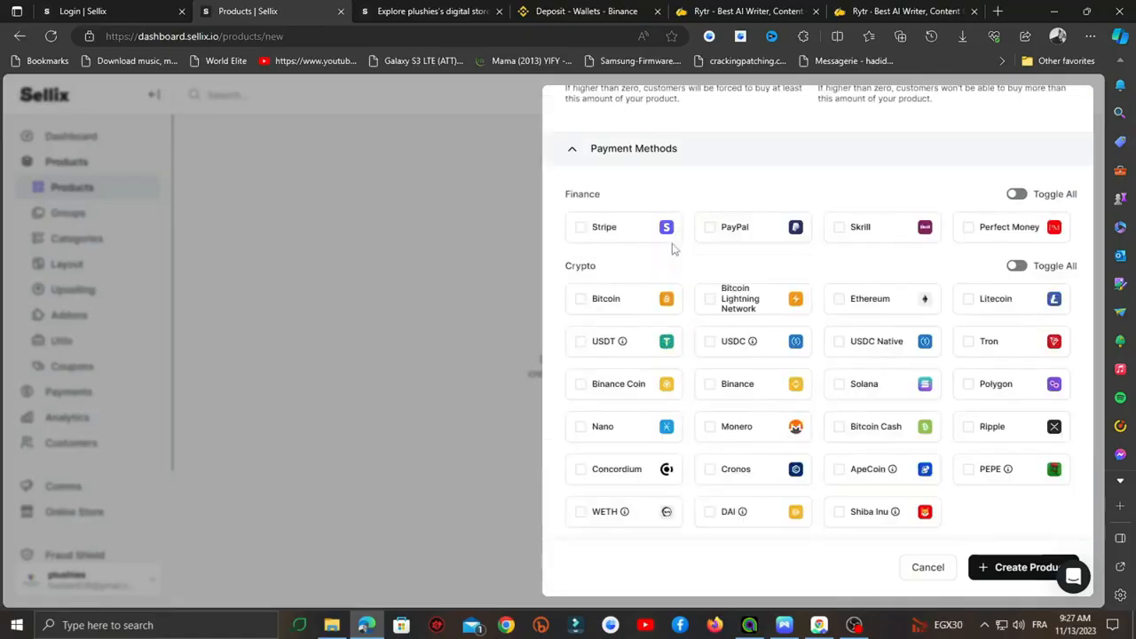
{"action": "left_click", "coordinate": [583, 229]}
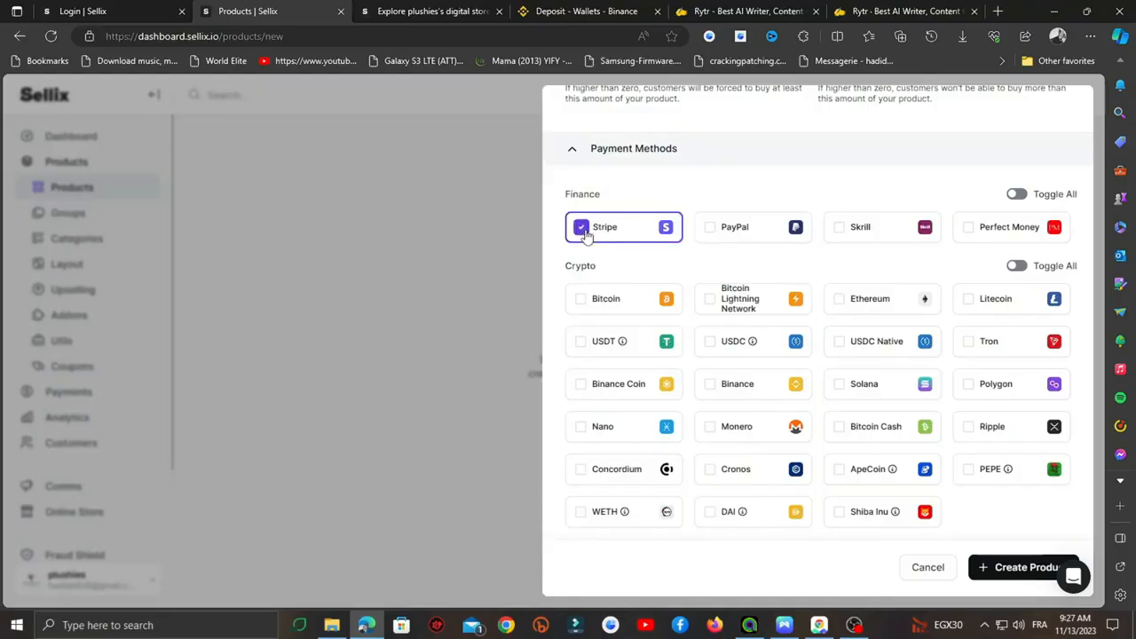
{"action": "left_click", "coordinate": [713, 228]}
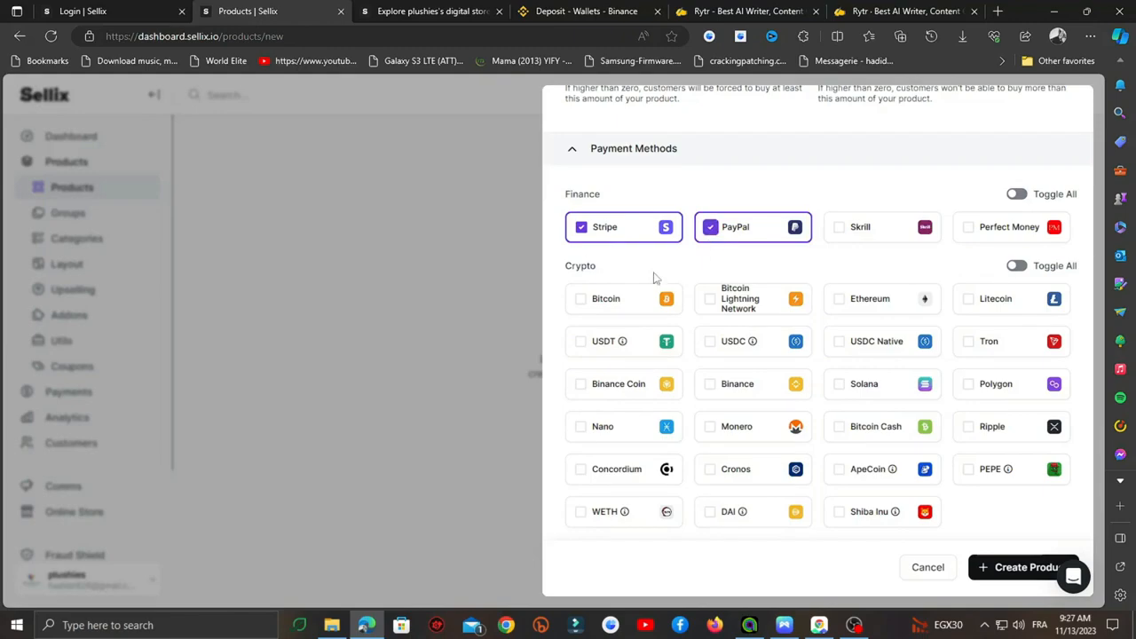
{"action": "left_click", "coordinate": [581, 342]}
{"action": "left_click", "coordinate": [580, 298]}
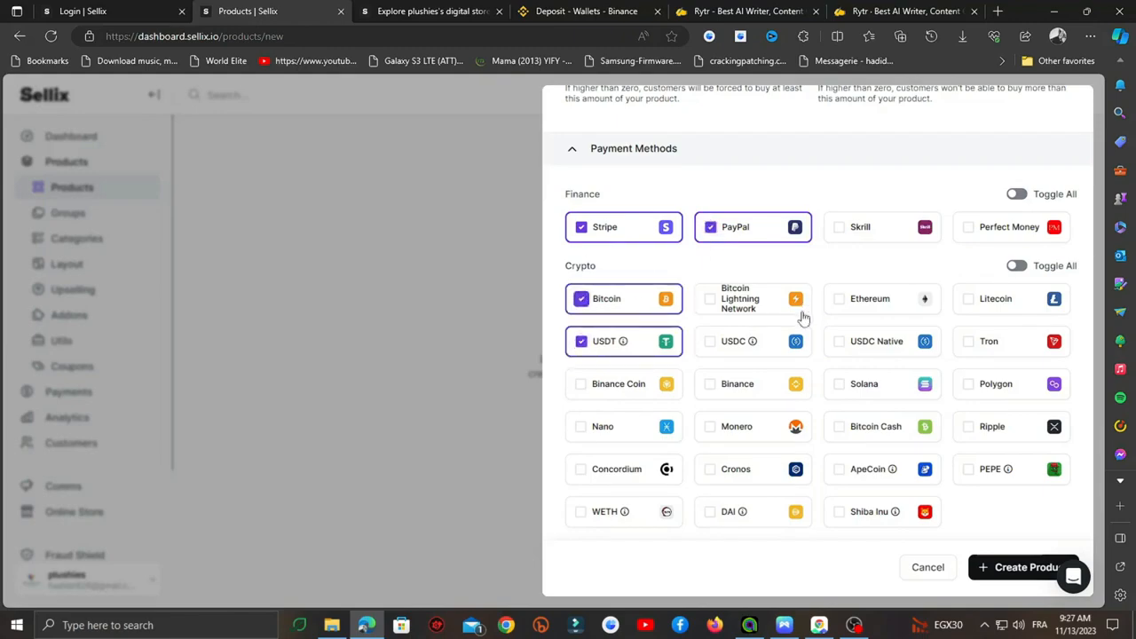
{"action": "left_click", "coordinate": [829, 307]}
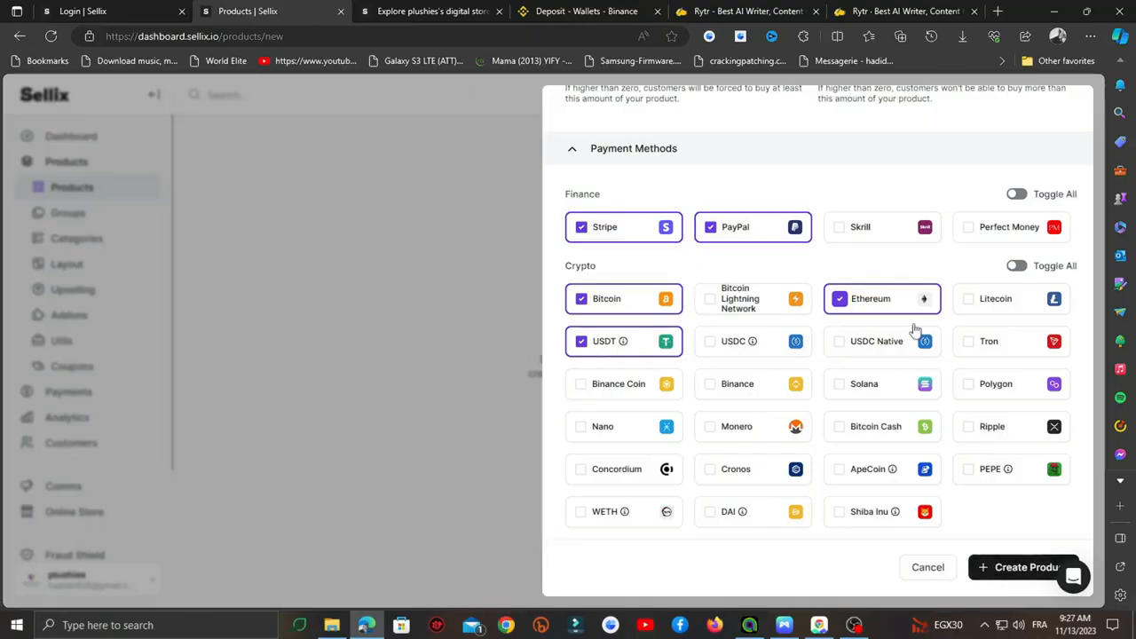
- Glance at the Discord integration settings, then create the netflix accounts product
{"action": "scroll", "coordinate": [874, 306], "scroll_direction": "up", "scroll_amount": 3}
{"action": "scroll", "coordinate": [798, 341], "scroll_direction": "down", "scroll_amount": 4}
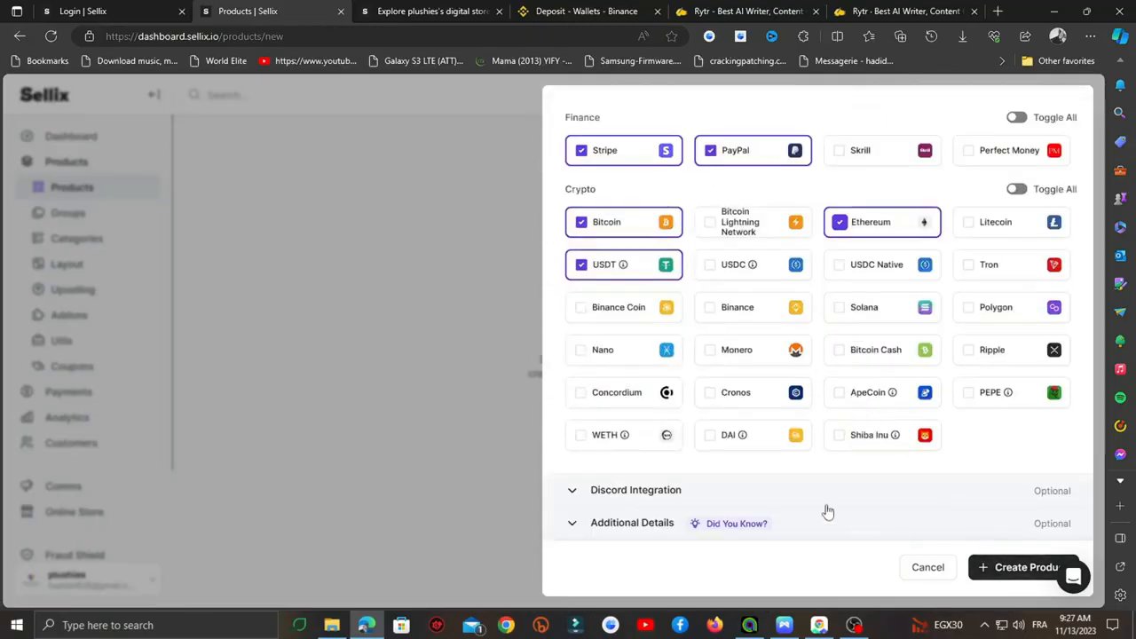
{"action": "left_click", "coordinate": [629, 489]}
{"action": "scroll", "coordinate": [728, 465], "scroll_direction": "down", "scroll_amount": 1}
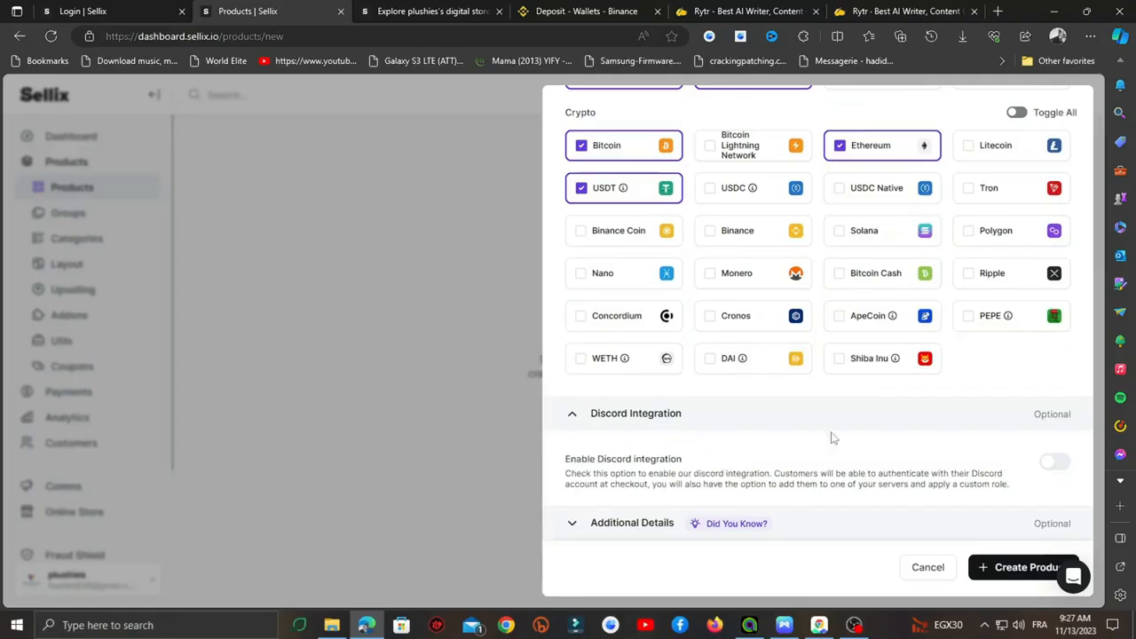
{"action": "left_click", "coordinate": [775, 414]}
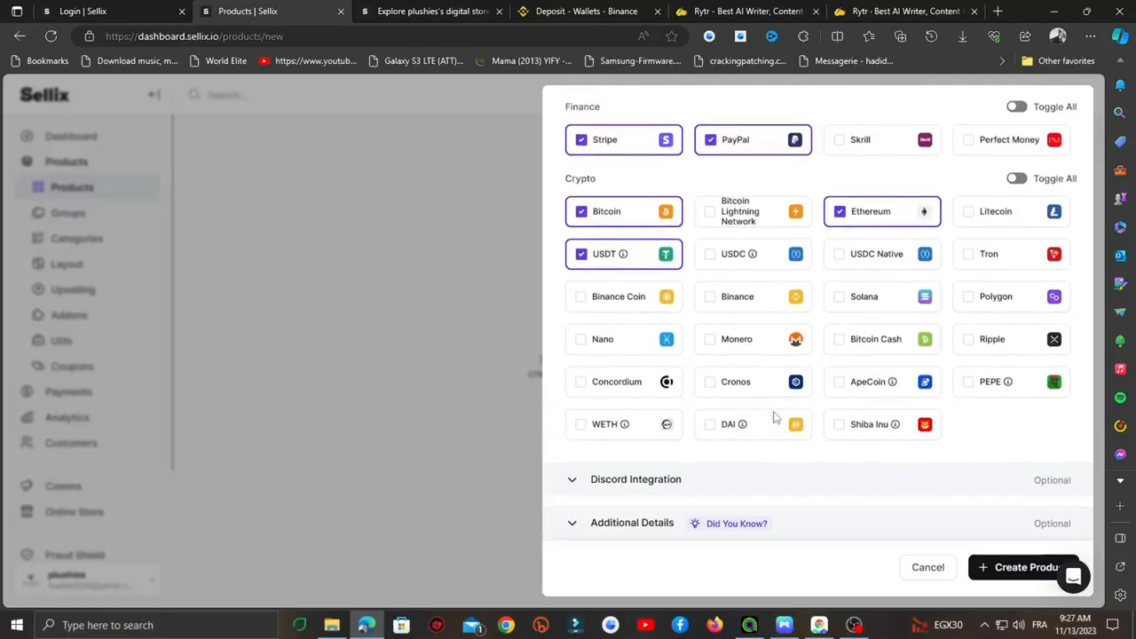
{"action": "left_click", "coordinate": [1009, 569]}
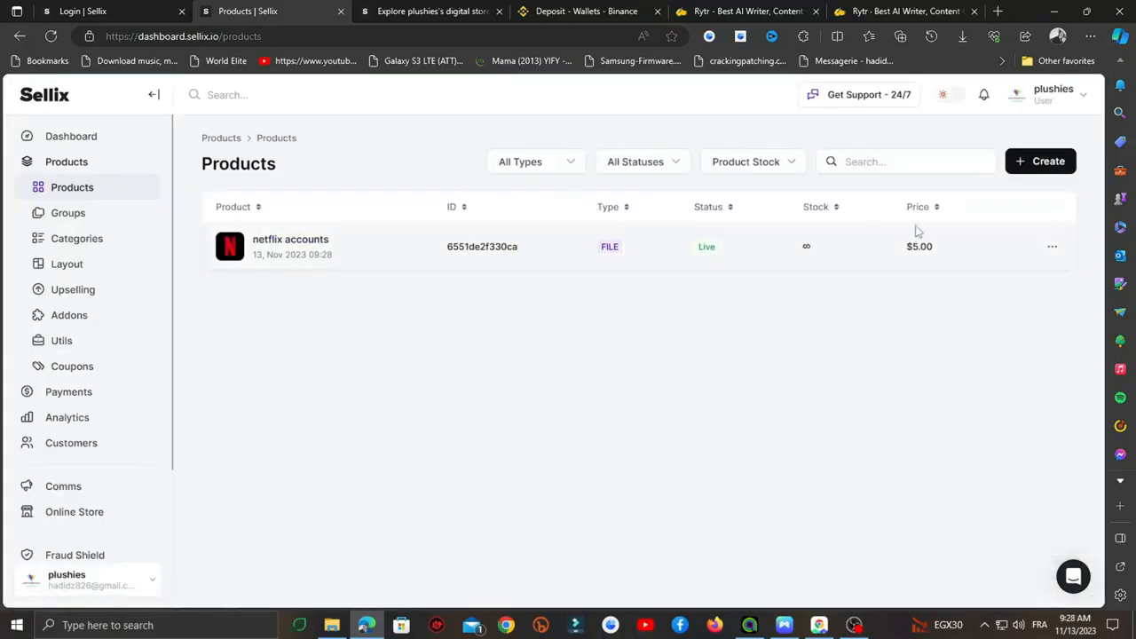
- Open the public storefront and the live netflix accounts product page
{"action": "left_click", "coordinate": [1051, 248]}
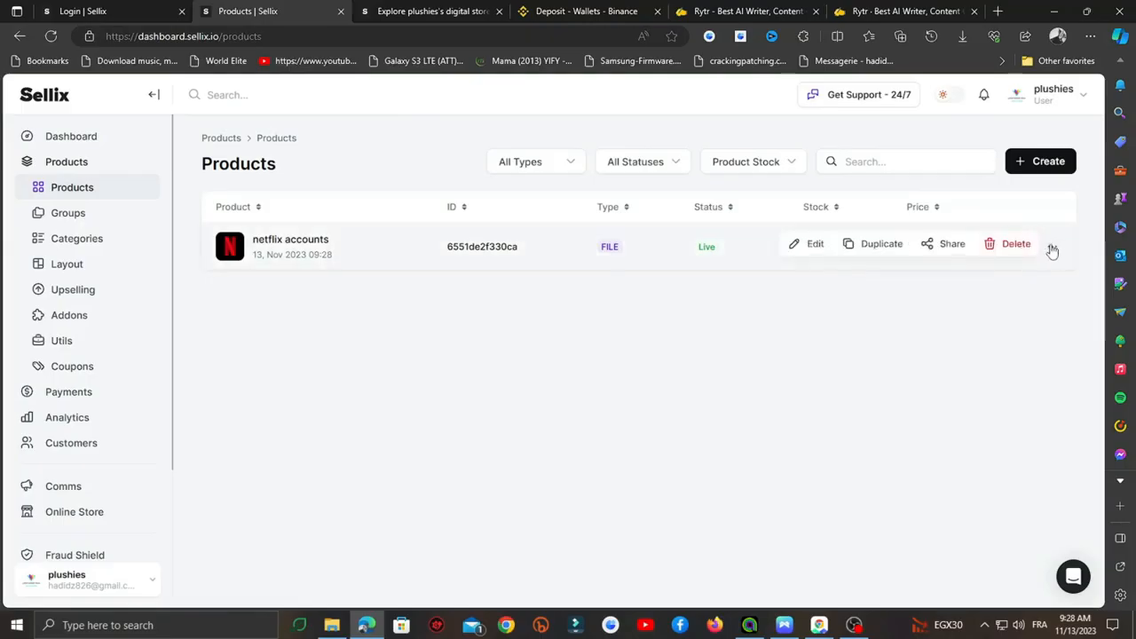
{"action": "left_click", "coordinate": [1052, 94]}
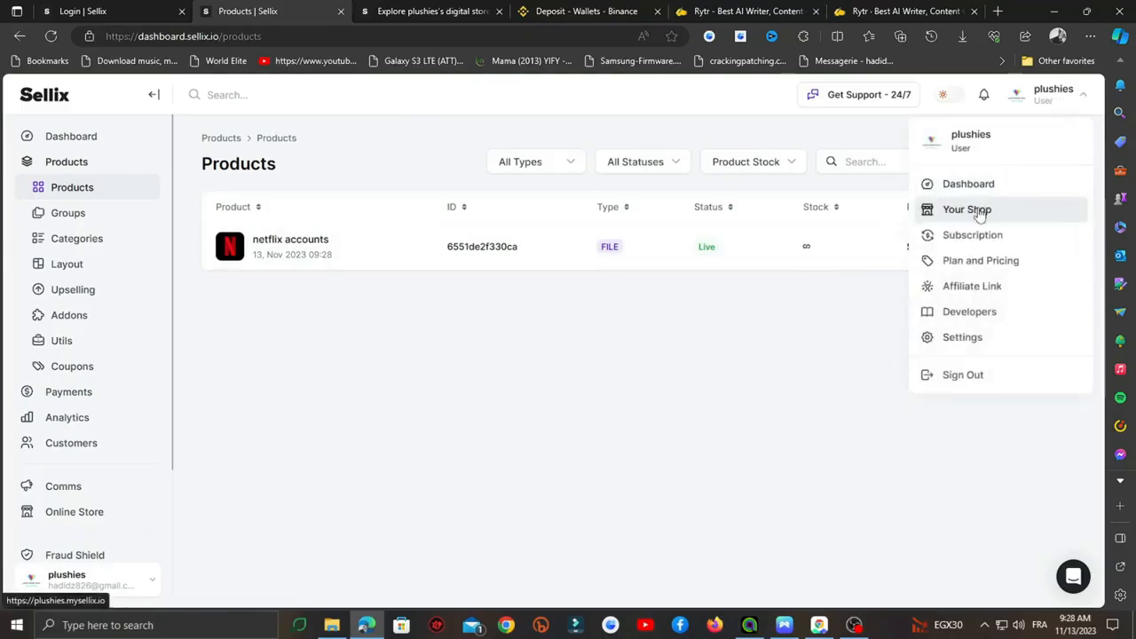
{"action": "left_click", "coordinate": [977, 212]}
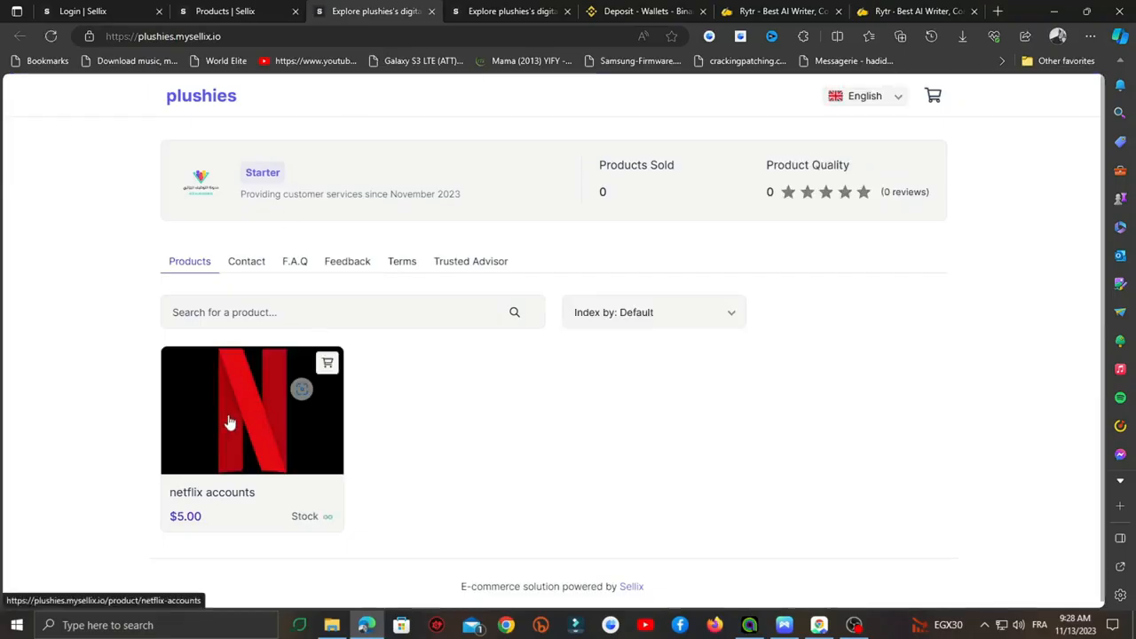
{"action": "scroll", "coordinate": [355, 391], "scroll_direction": "down", "scroll_amount": 1}
{"action": "left_click", "coordinate": [269, 398]}
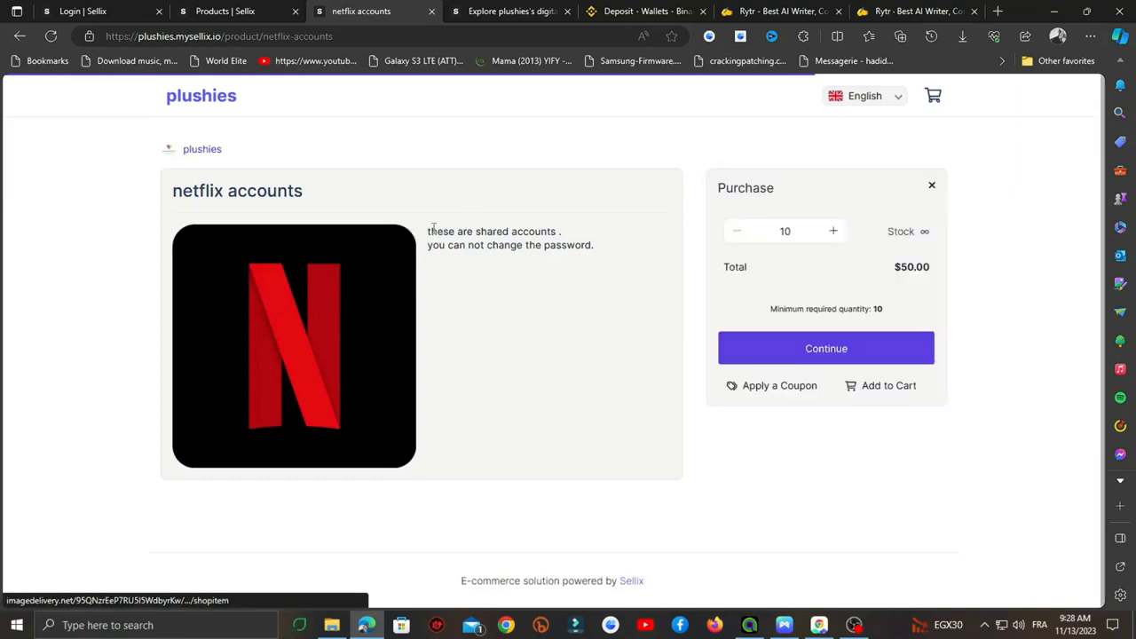
- Check the product description and payment step (10 units, $50.00), then go to Categories
{"action": "left_click_drag", "start_coordinate": [433, 228], "coordinate": [603, 256]}
{"action": "left_click", "coordinate": [445, 238]}
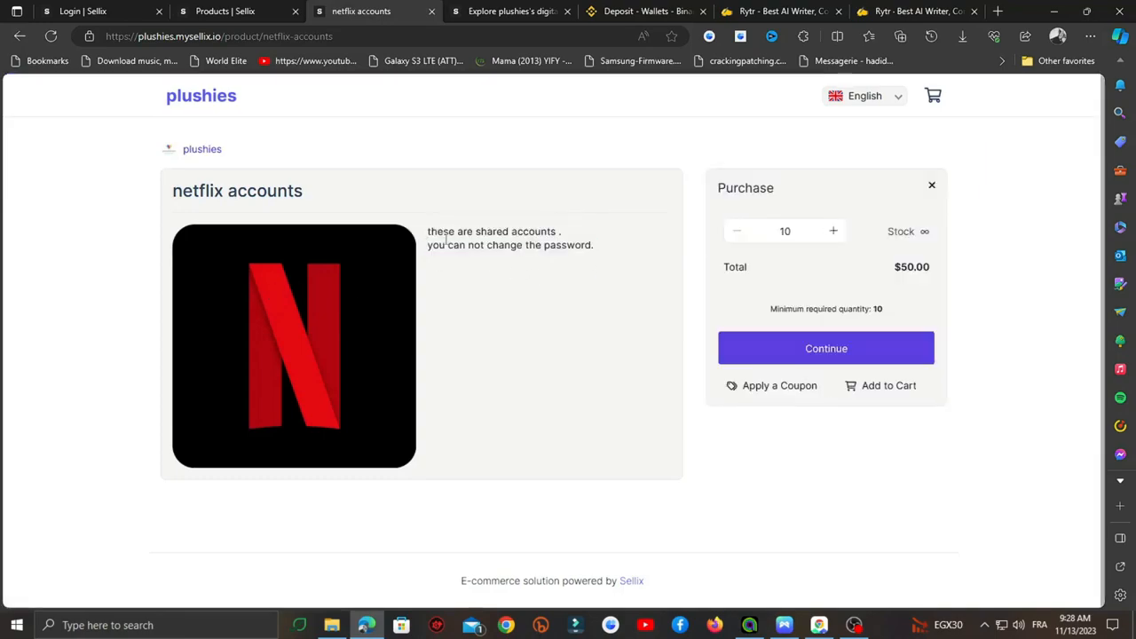
{"action": "left_click_drag", "start_coordinate": [429, 229], "coordinate": [603, 254]}
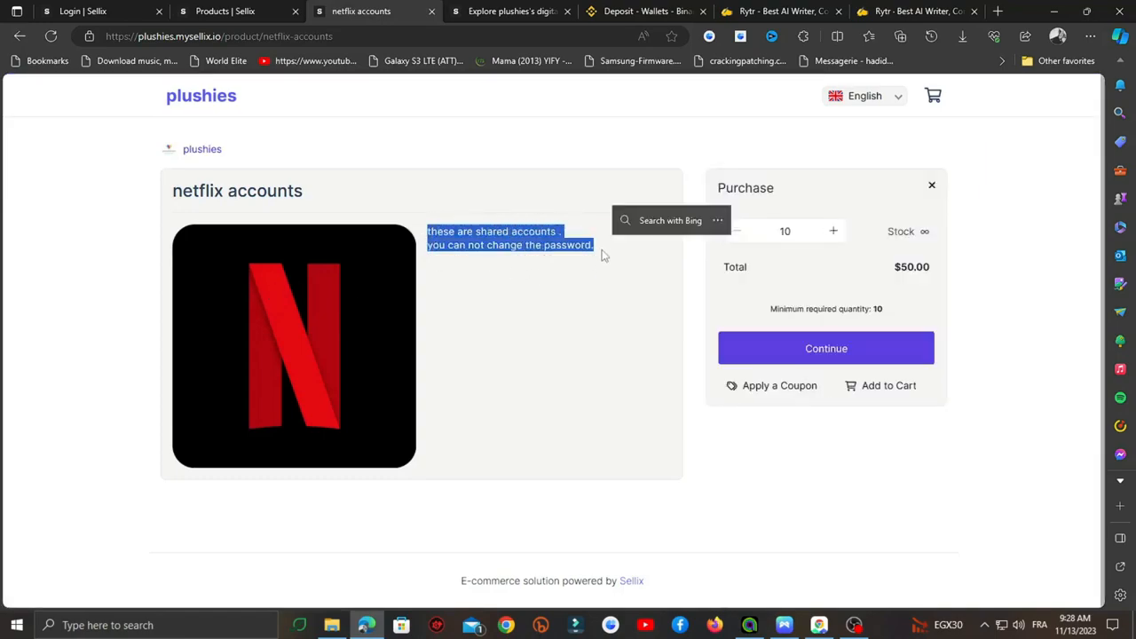
{"action": "left_click", "coordinate": [832, 351]}
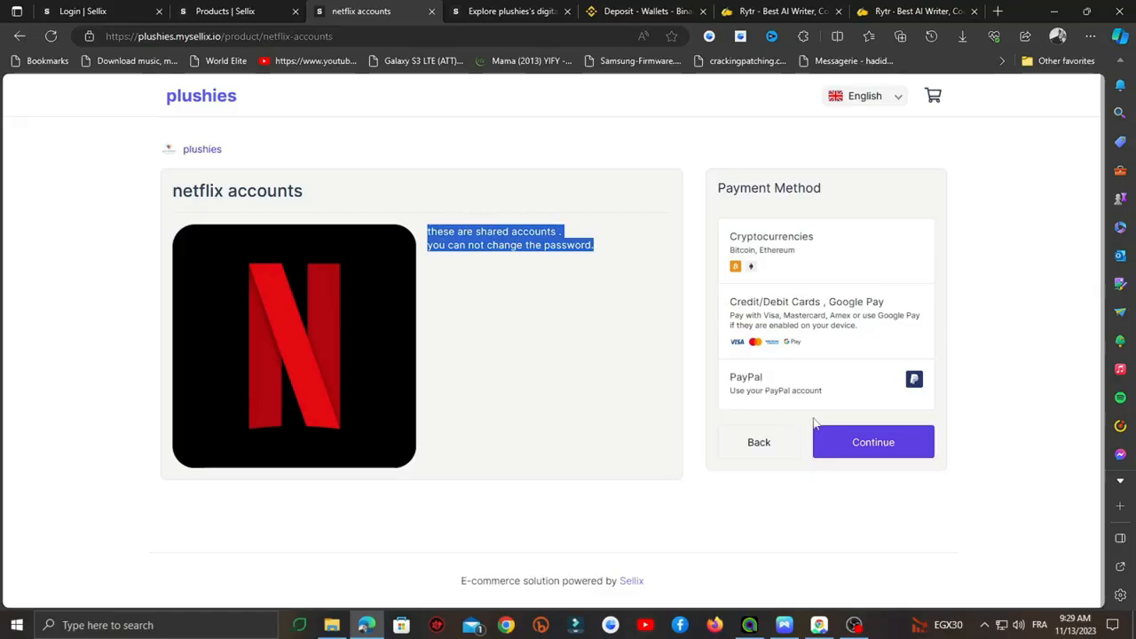
{"action": "left_click", "coordinate": [875, 441]}
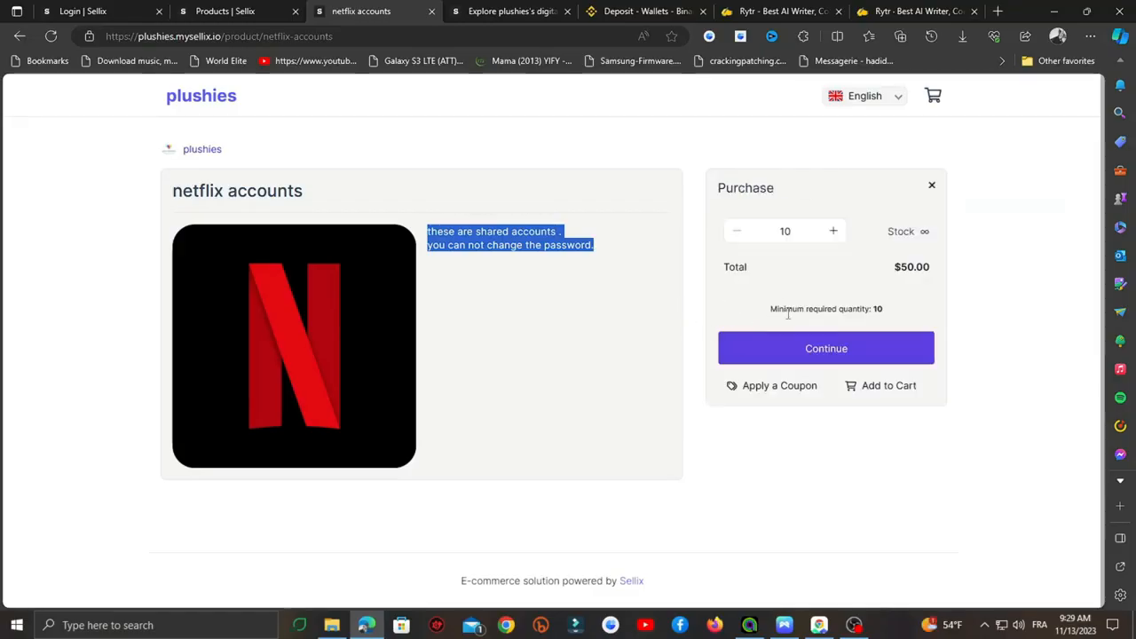
{"action": "left_click", "coordinate": [225, 11]}
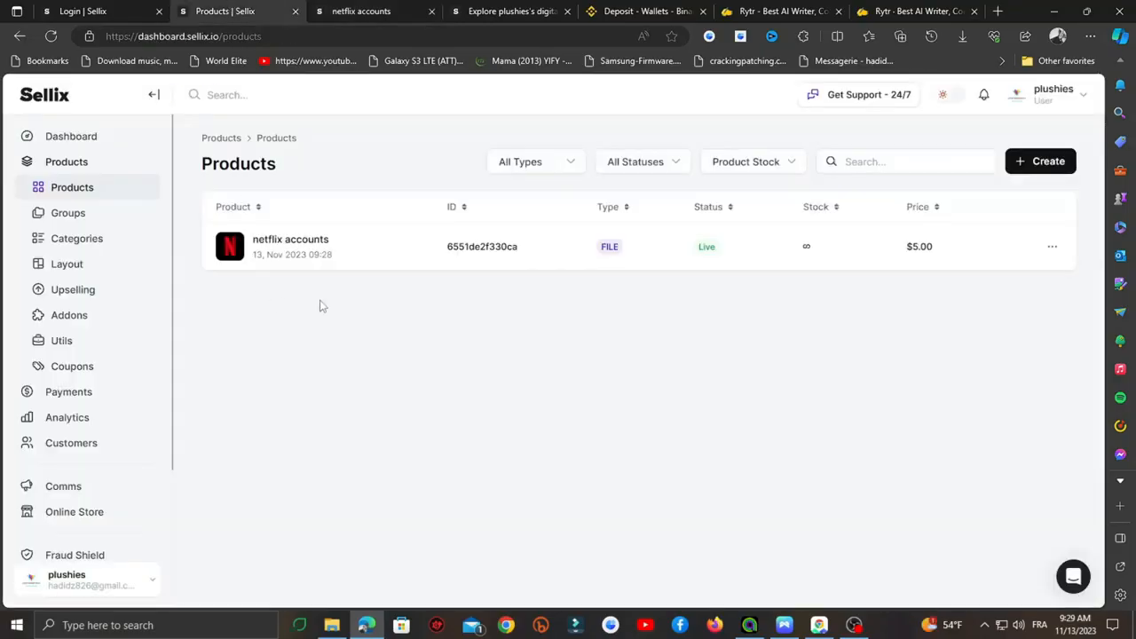
{"action": "left_click", "coordinate": [92, 241]}
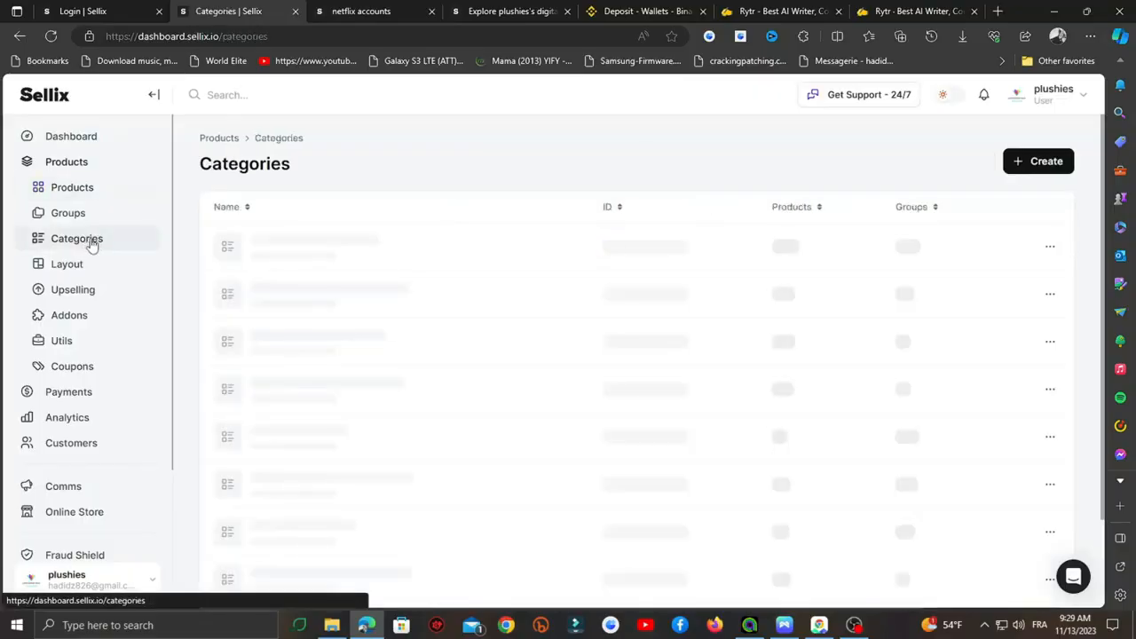
- Create a 'streaming services' category containing the netflix accounts product
{"action": "left_click", "coordinate": [655, 401]}
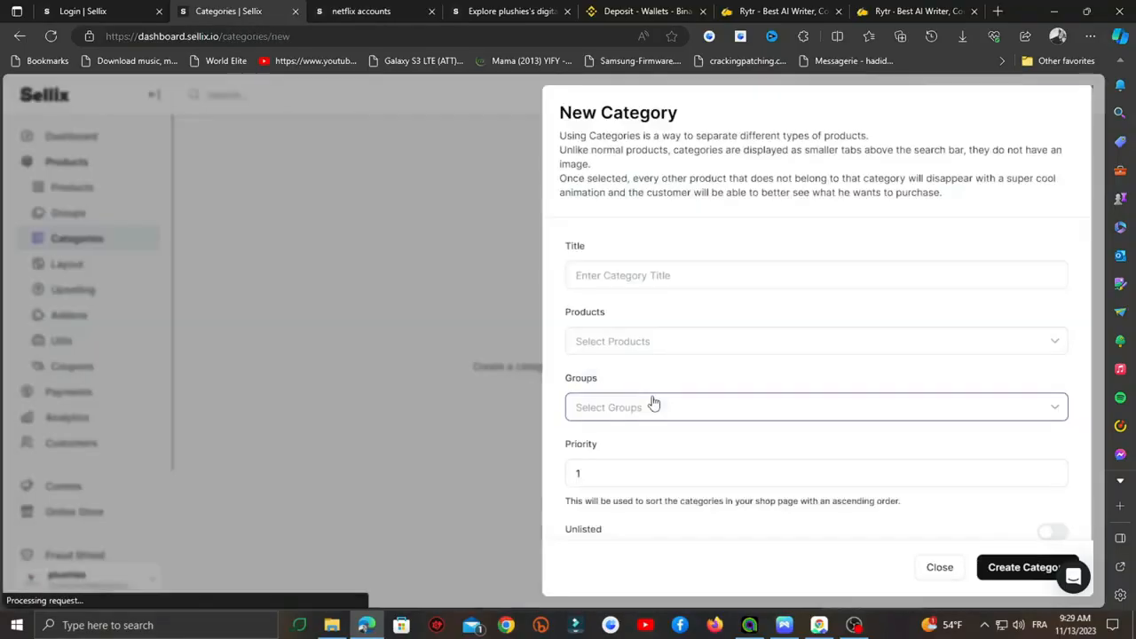
{"action": "left_click", "coordinate": [616, 282]}
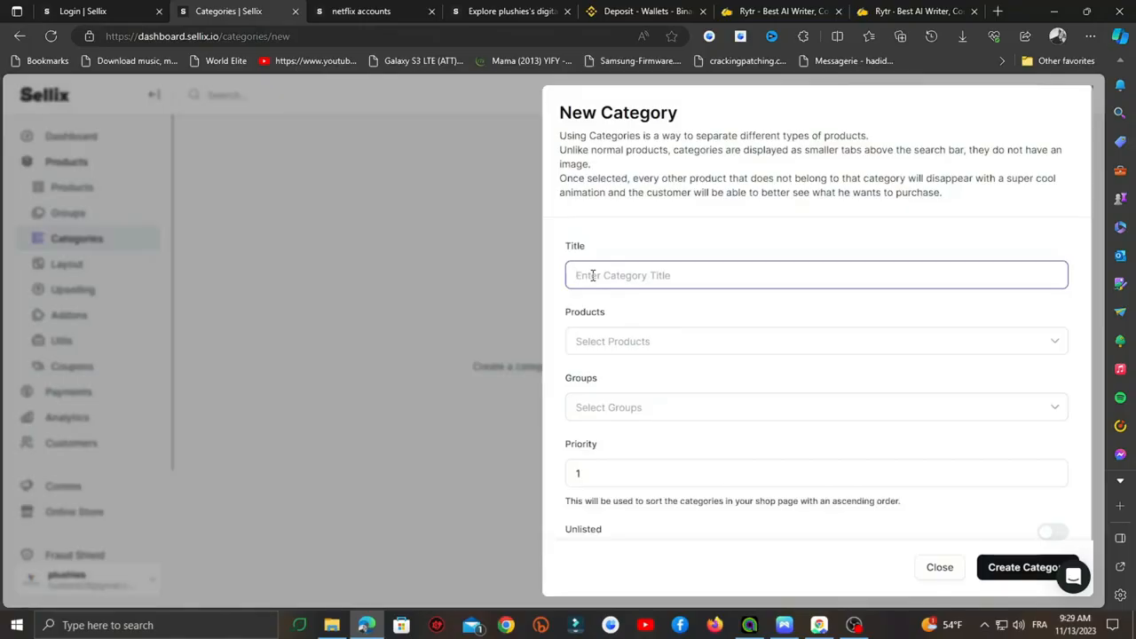
{"action": "type", "text": "streaming services"}
{"action": "left_click", "coordinate": [649, 342]}
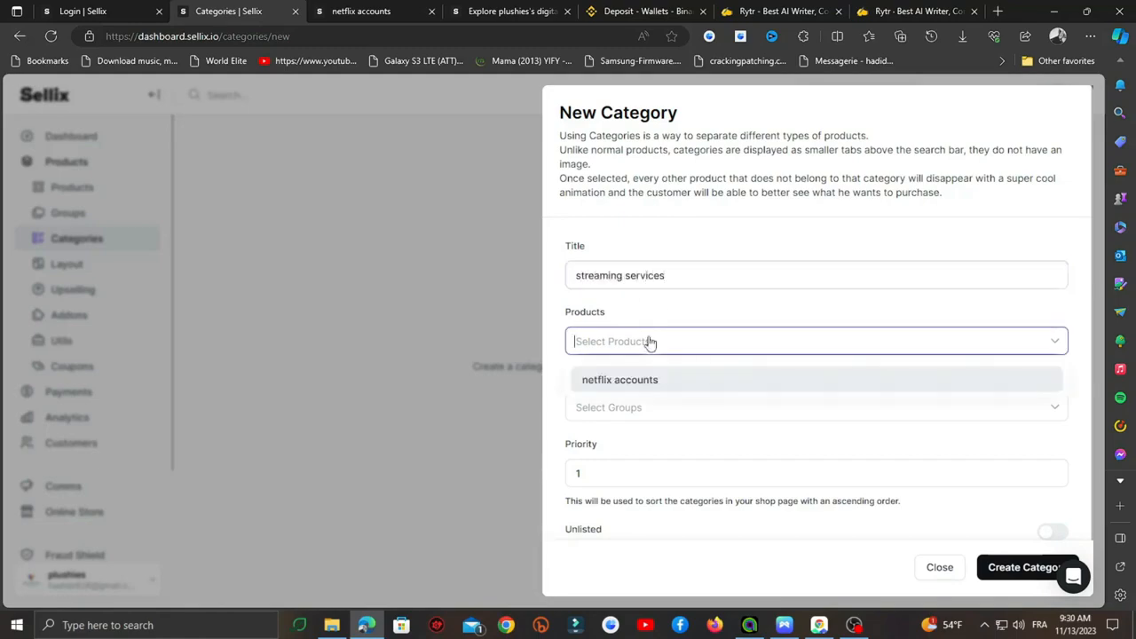
{"action": "left_click", "coordinate": [716, 385]}
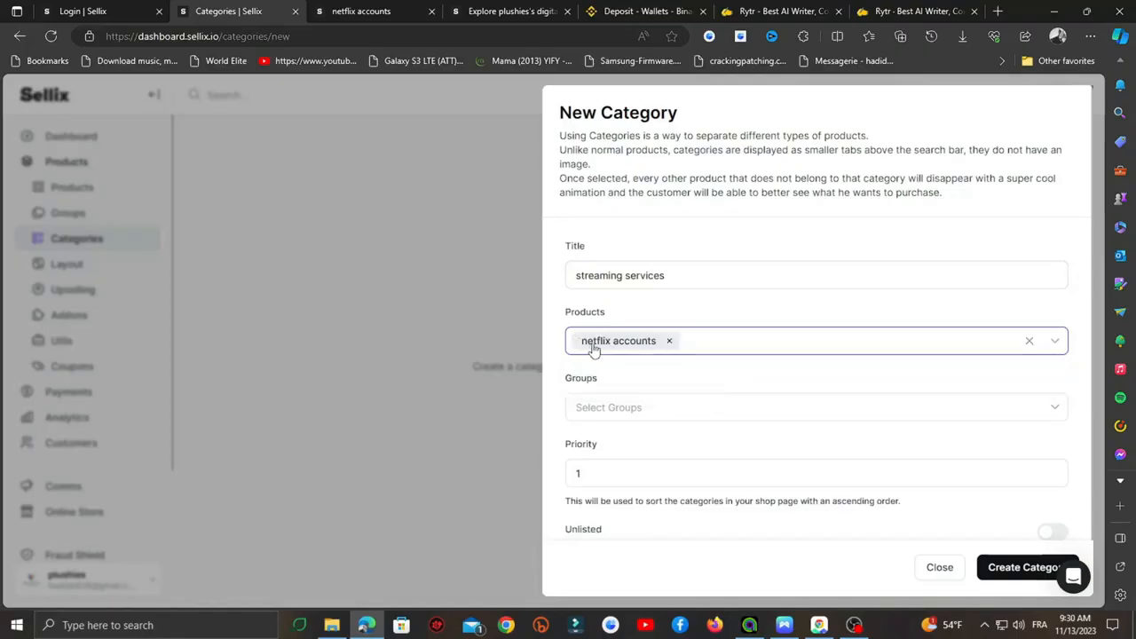
{"action": "scroll", "coordinate": [635, 347], "scroll_direction": "down", "scroll_amount": 1}
{"action": "left_click", "coordinate": [609, 382]}
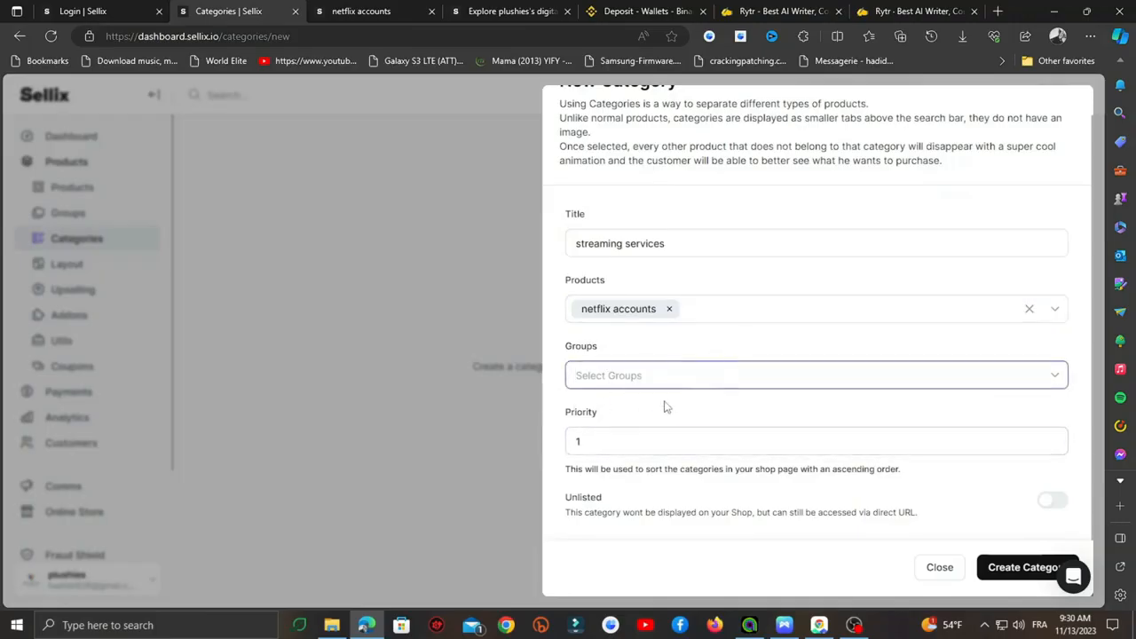
{"action": "left_click", "coordinate": [1012, 568]}
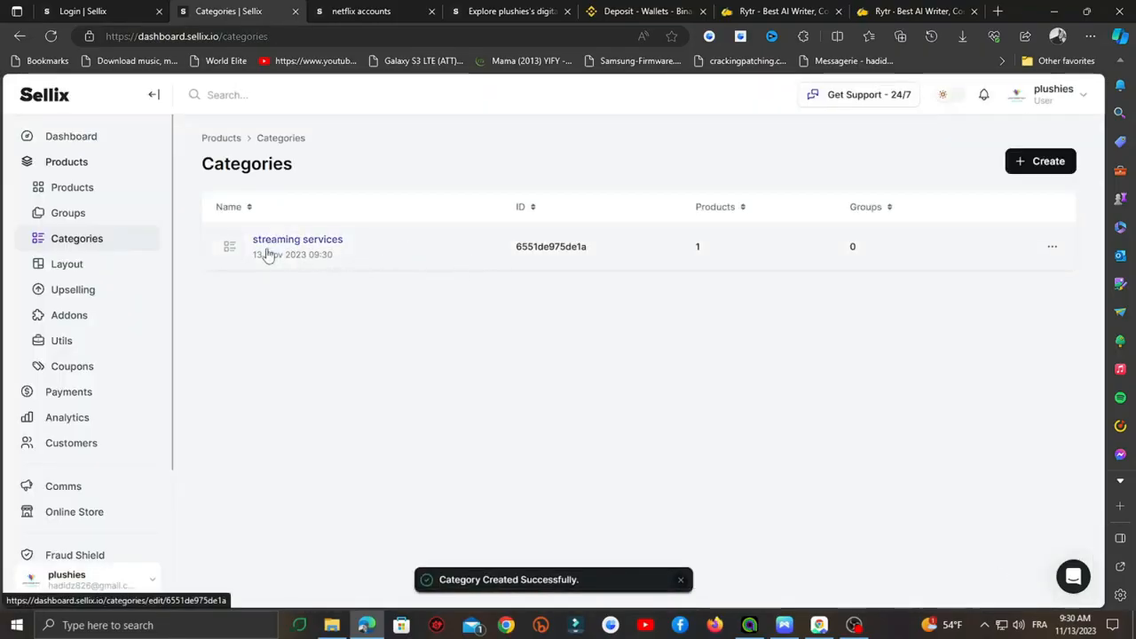
- Create a 'vpn accounts' category with no products assigned
{"action": "left_click", "coordinate": [1014, 161]}
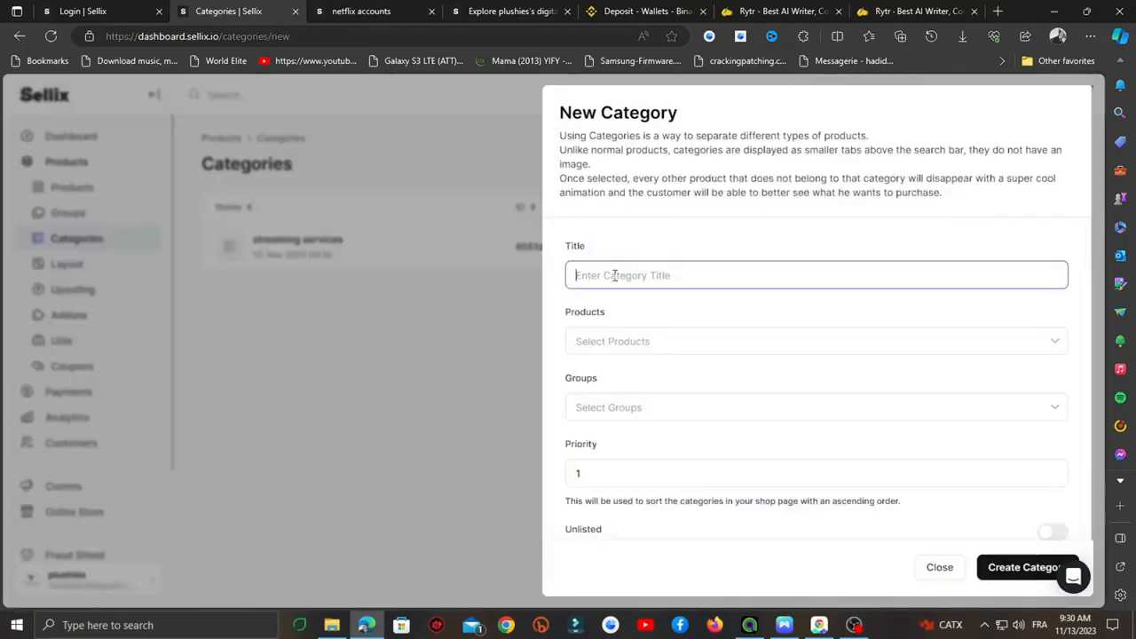
{"action": "type", "text": "vpn accounts"}
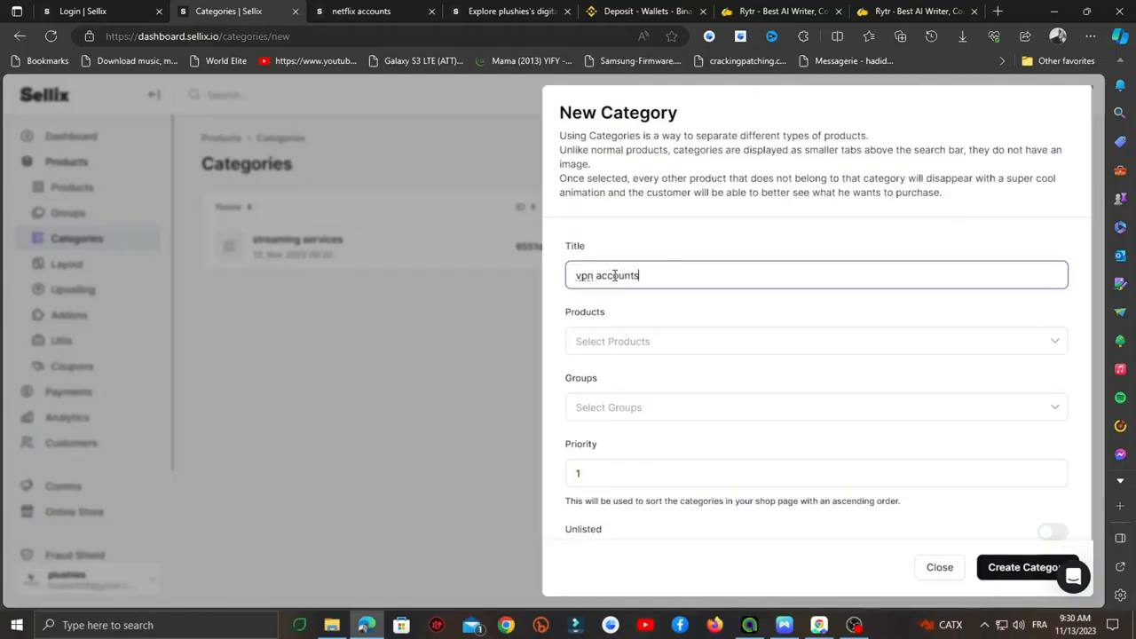
{"action": "left_click", "coordinate": [632, 342]}
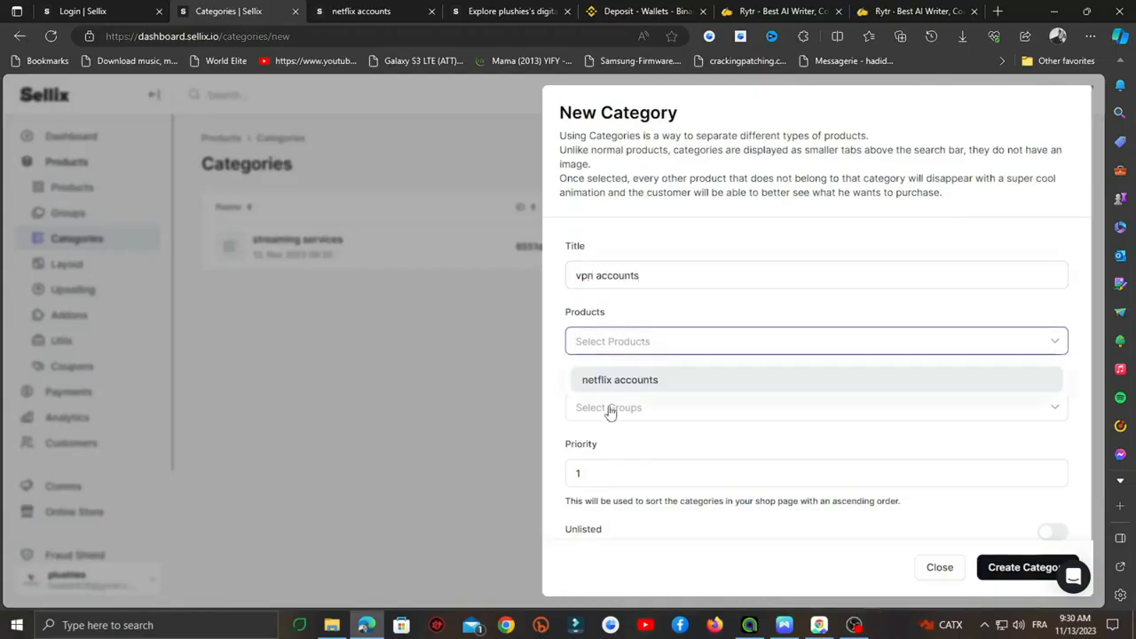
{"action": "left_click", "coordinate": [631, 306]}
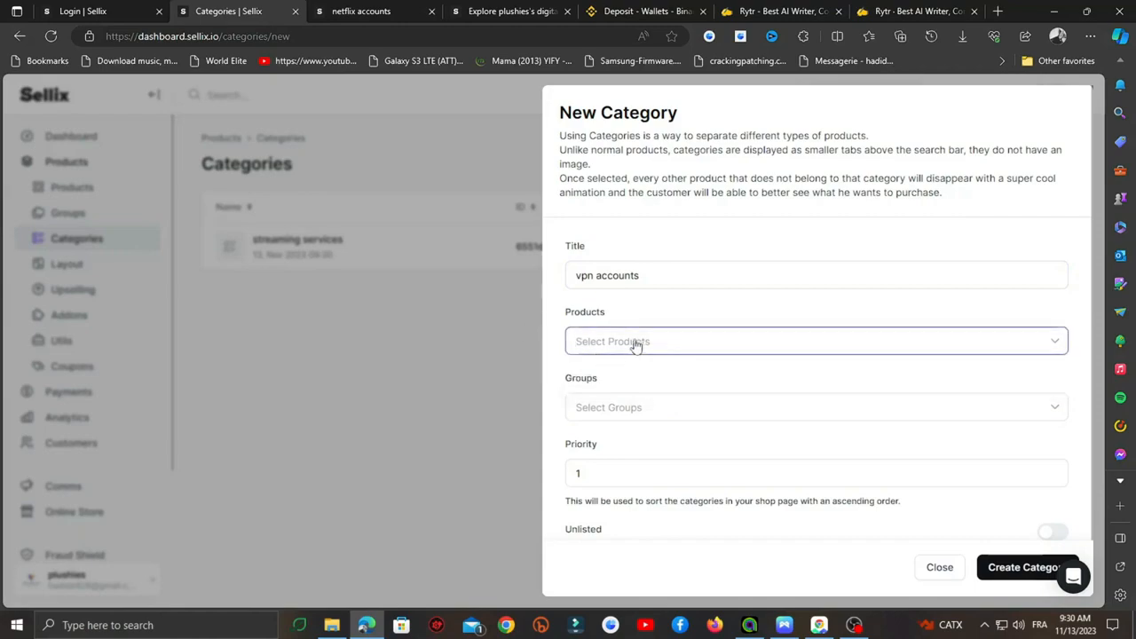
{"action": "scroll", "coordinate": [651, 378], "scroll_direction": "down", "scroll_amount": 1}
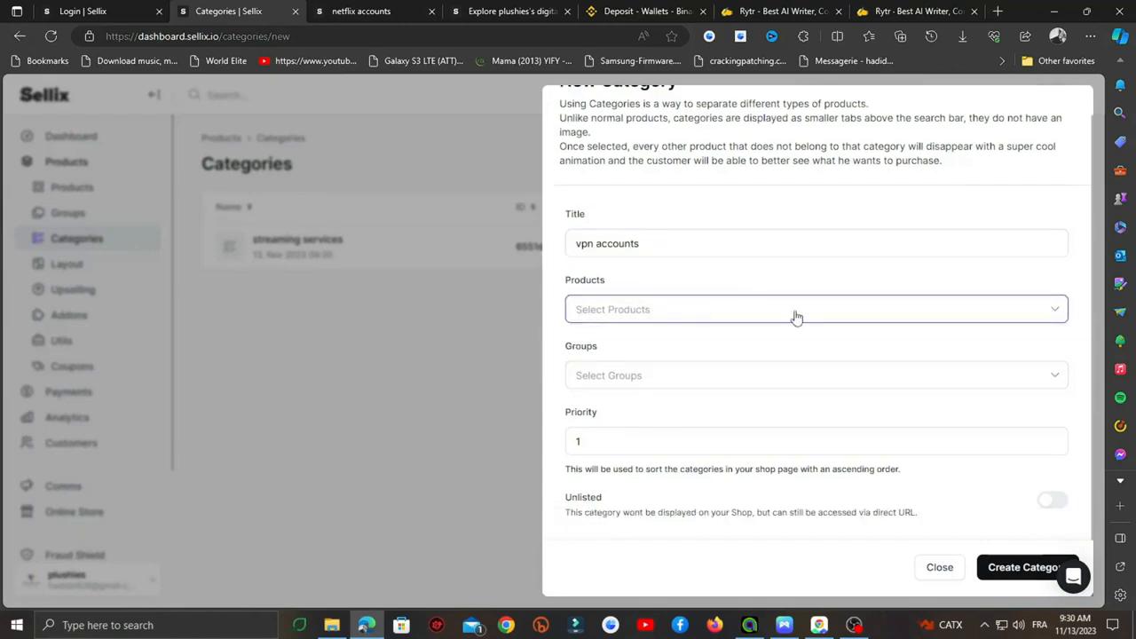
{"action": "left_click", "coordinate": [1024, 572]}
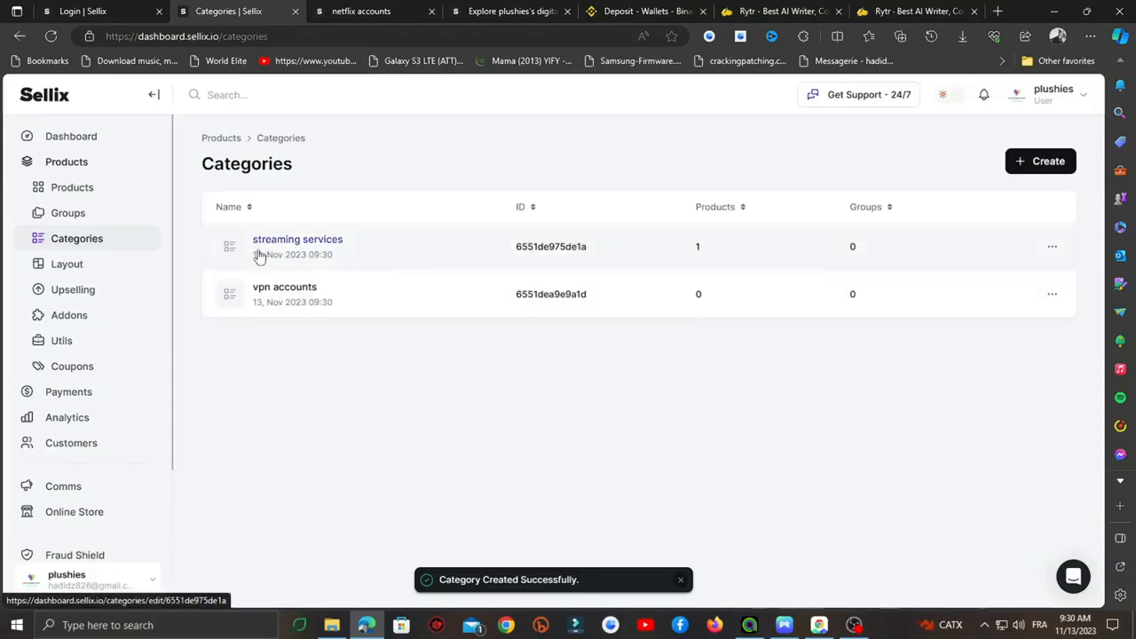
{"action": "left_click", "coordinate": [372, 9]}
- On the plushies store's main page, filter by streaming services, then vpn accounts
{"action": "left_click", "coordinate": [211, 114]}
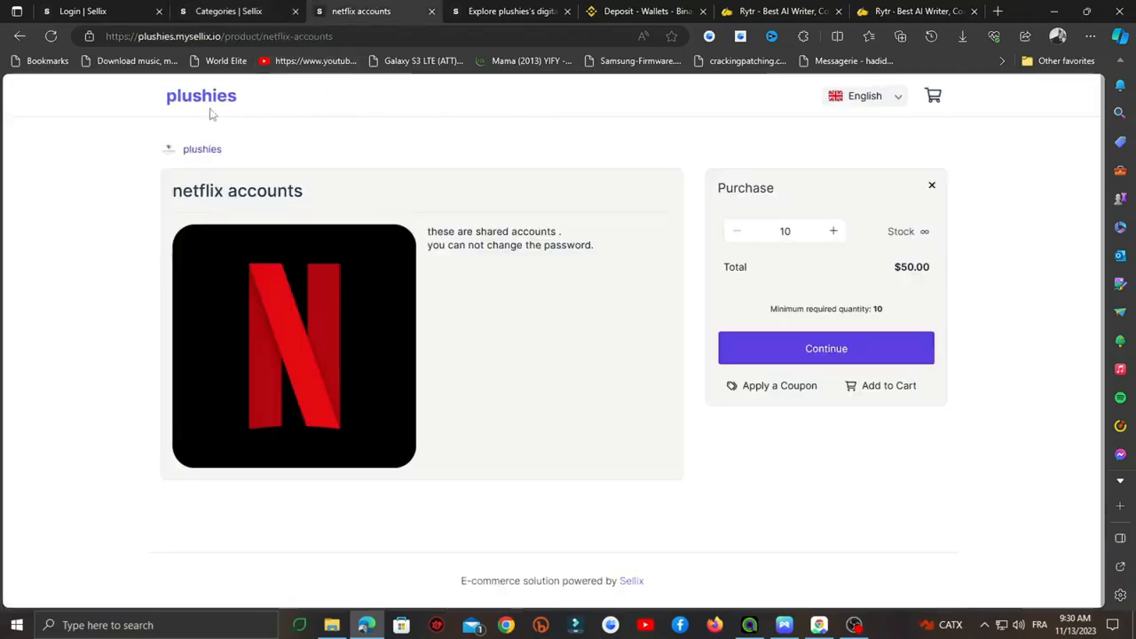
{"action": "left_click", "coordinate": [223, 97]}
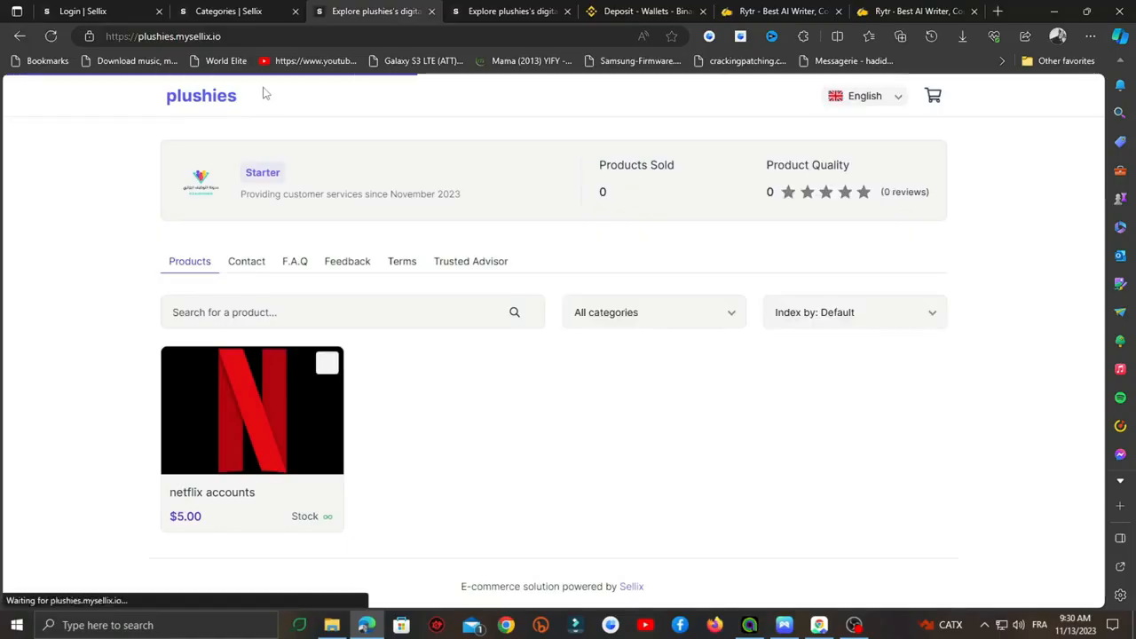
{"action": "left_click", "coordinate": [653, 316]}
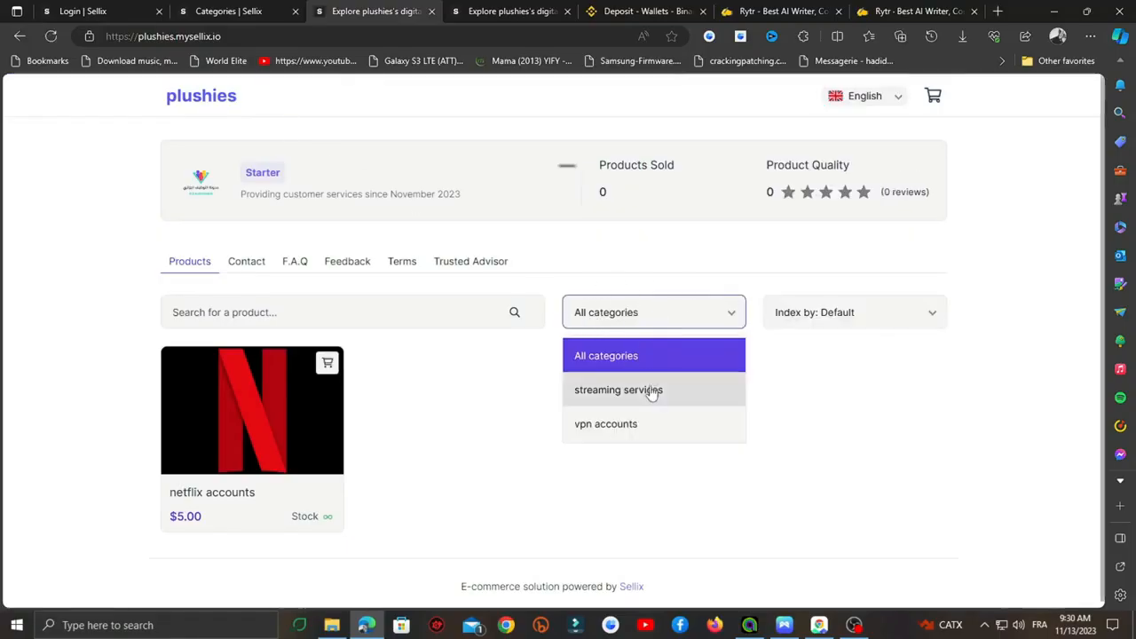
{"action": "left_click", "coordinate": [617, 397]}
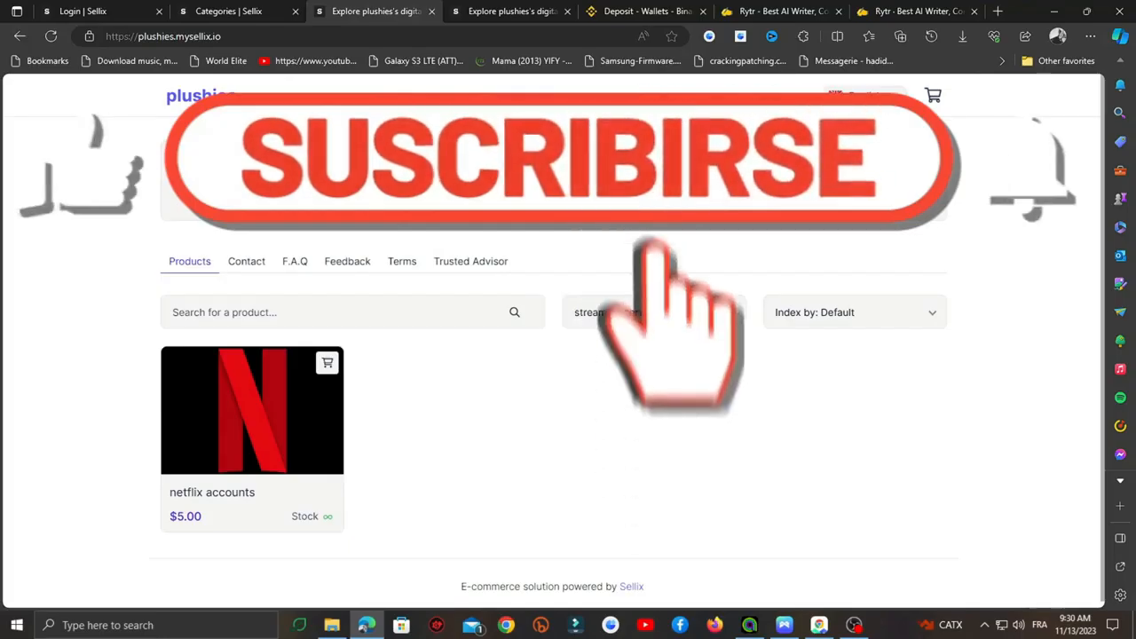
{"action": "left_click", "coordinate": [630, 315]}
{"action": "left_click", "coordinate": [582, 431]}
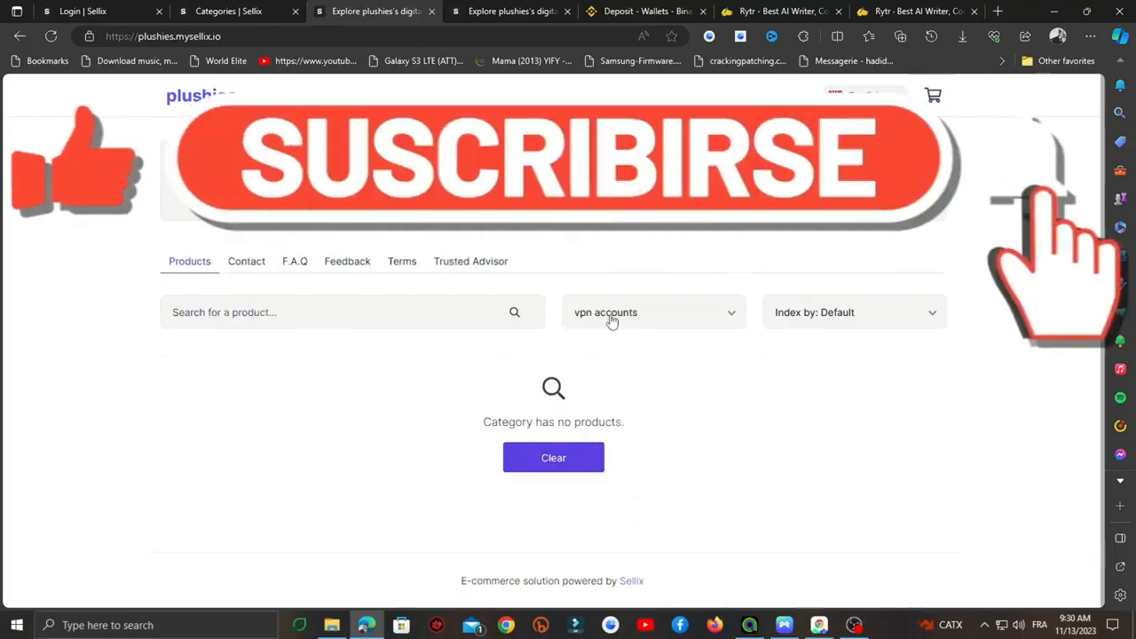
{"action": "left_click", "coordinate": [621, 313]}
{"action": "left_click", "coordinate": [604, 390]}
- Cycle the category filter through All categories, streaming services and vpn accounts
{"action": "left_click", "coordinate": [628, 312]}
{"action": "left_click", "coordinate": [626, 355]}
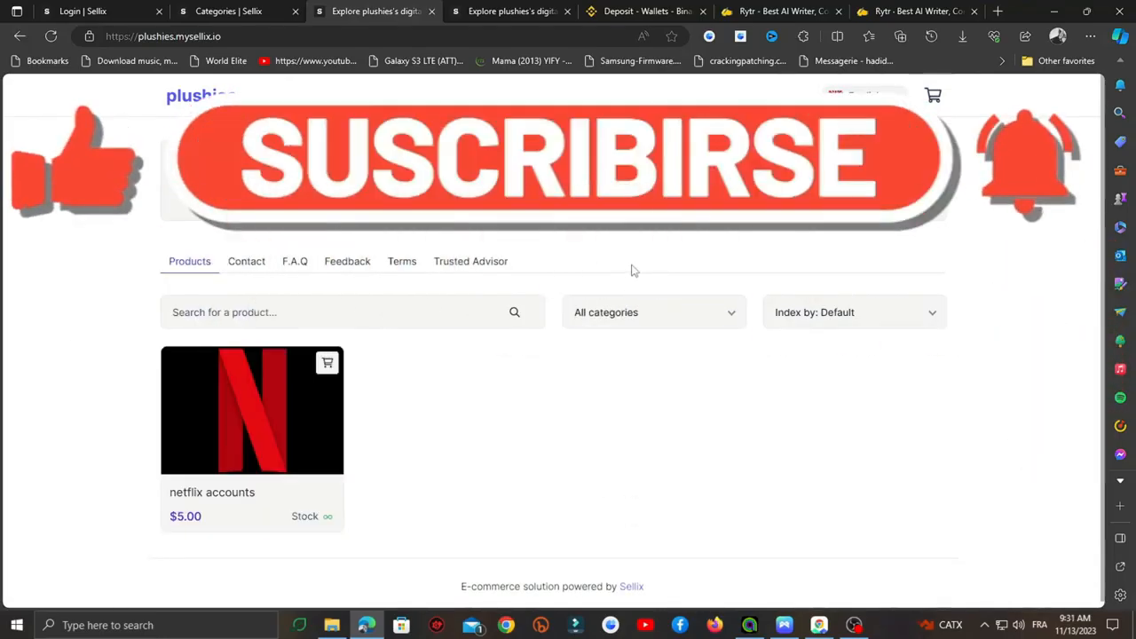
{"action": "left_click", "coordinate": [627, 318]}
{"action": "left_click", "coordinate": [623, 358]}
{"action": "left_click", "coordinate": [645, 321]}
{"action": "left_click", "coordinate": [619, 390]}
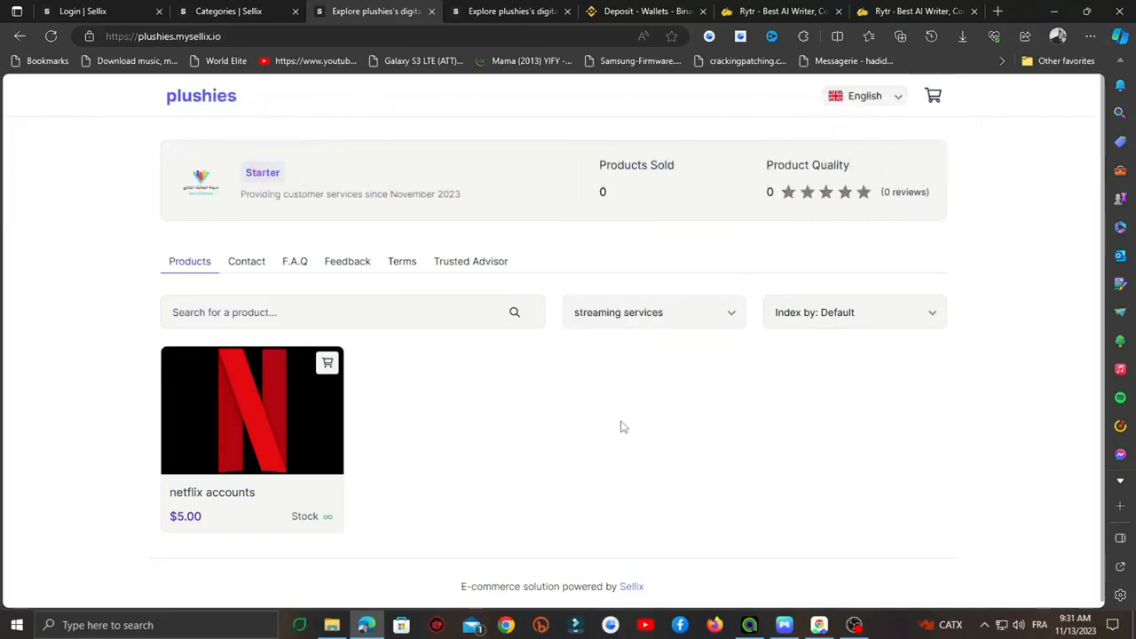
{"action": "left_click", "coordinate": [636, 320]}
{"action": "left_click", "coordinate": [616, 424]}
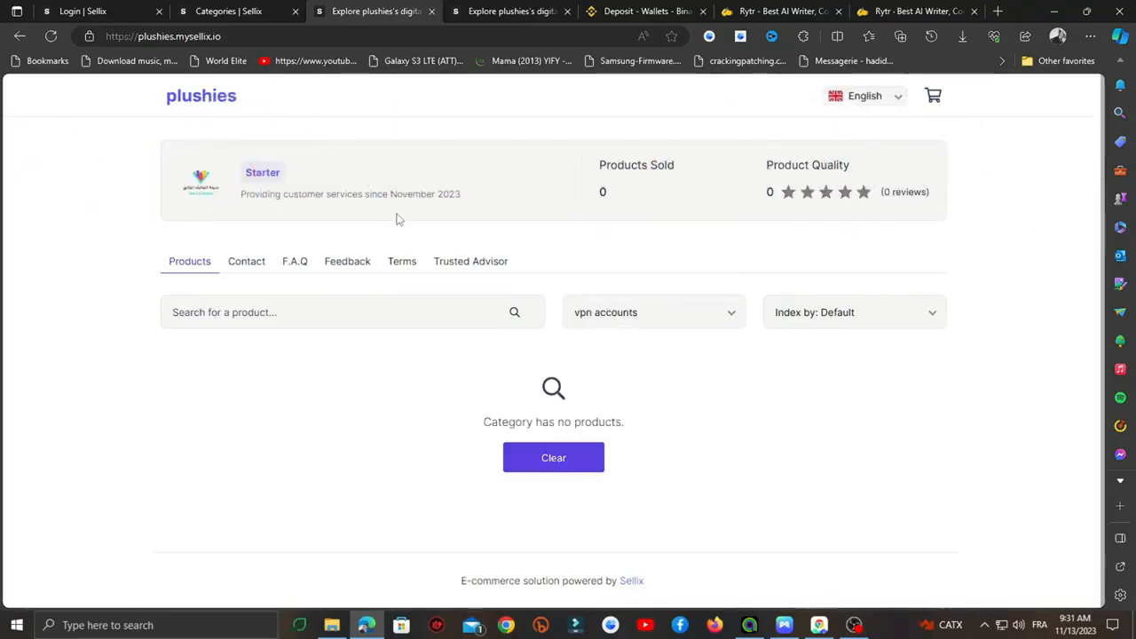
{"action": "left_click", "coordinate": [233, 11]}
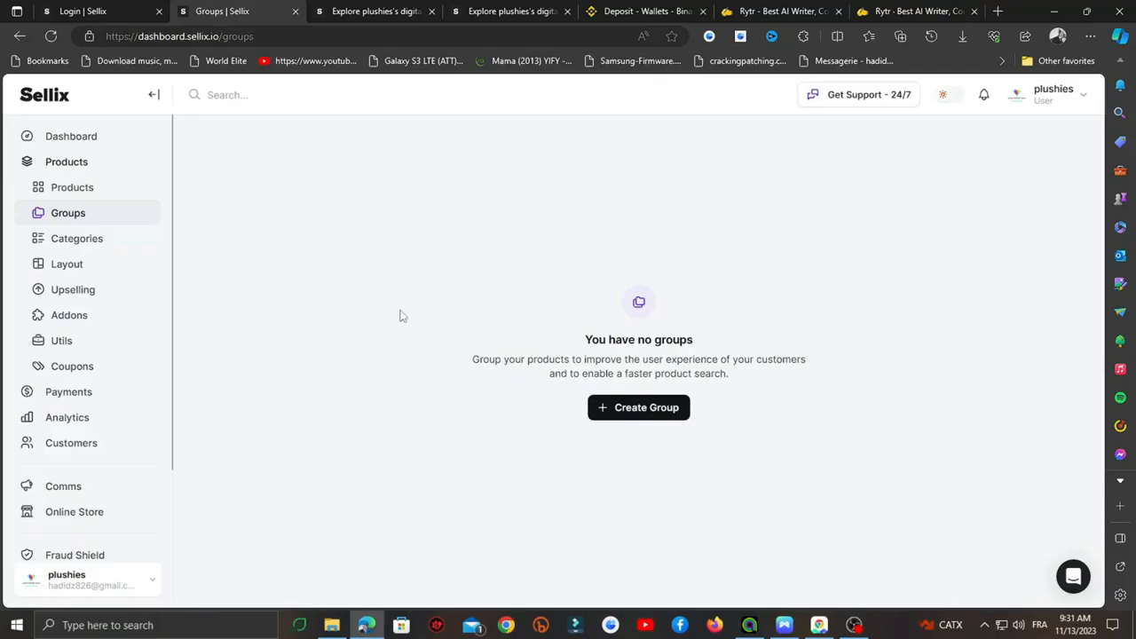
- Visit Upselling and Addons, then open the New Addon form and close it unsaved
{"action": "left_click", "coordinate": [93, 295]}
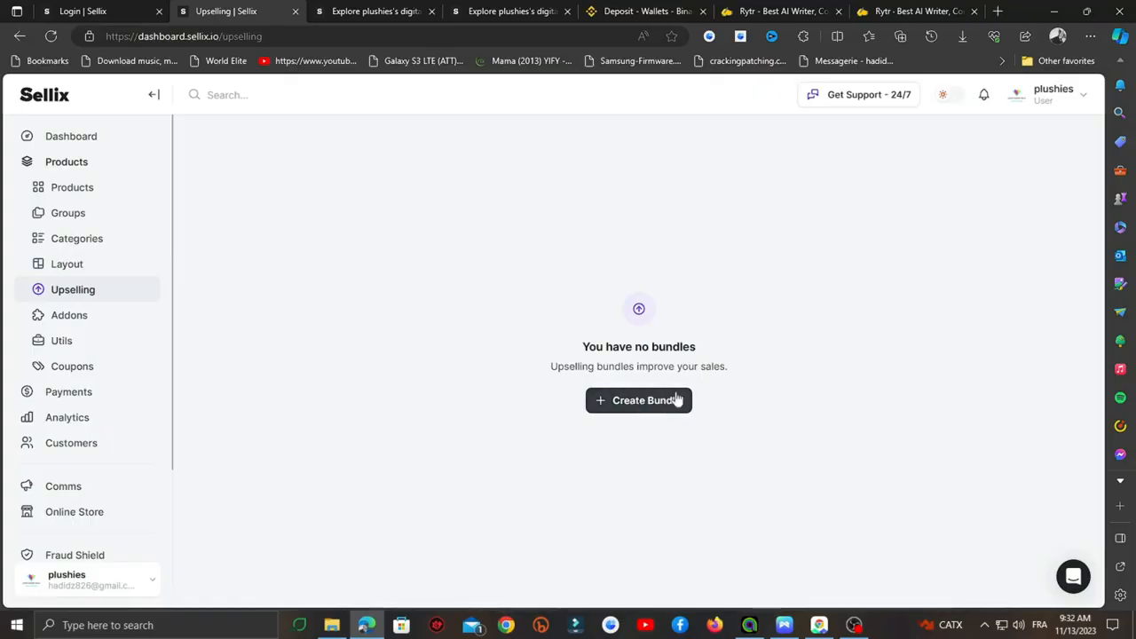
{"action": "left_click", "coordinate": [132, 314]}
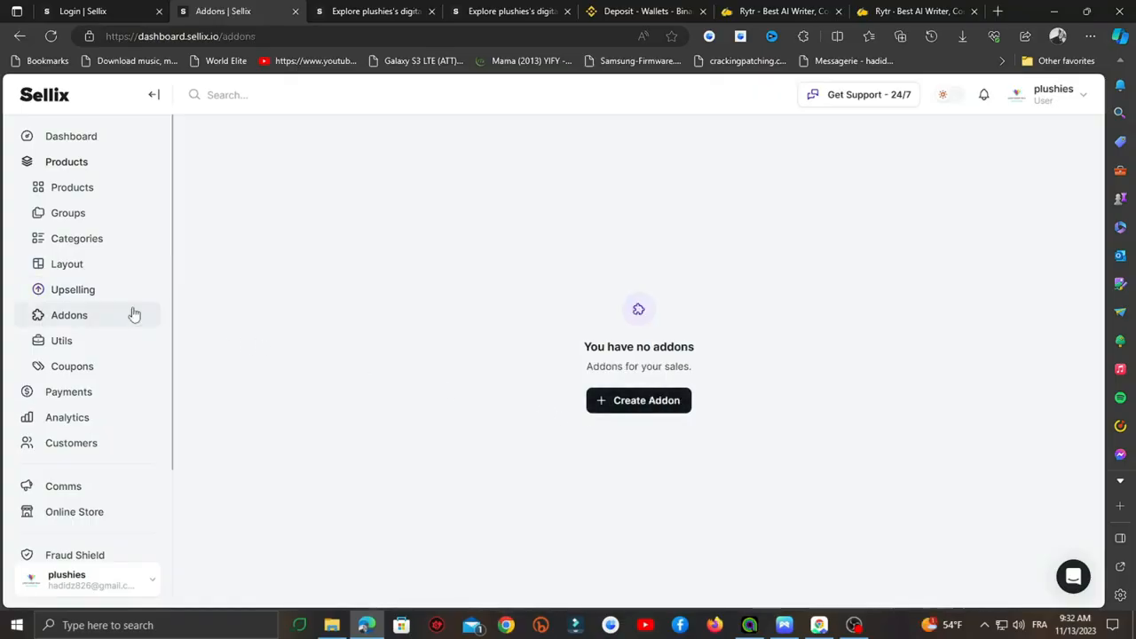
{"action": "left_click", "coordinate": [641, 404]}
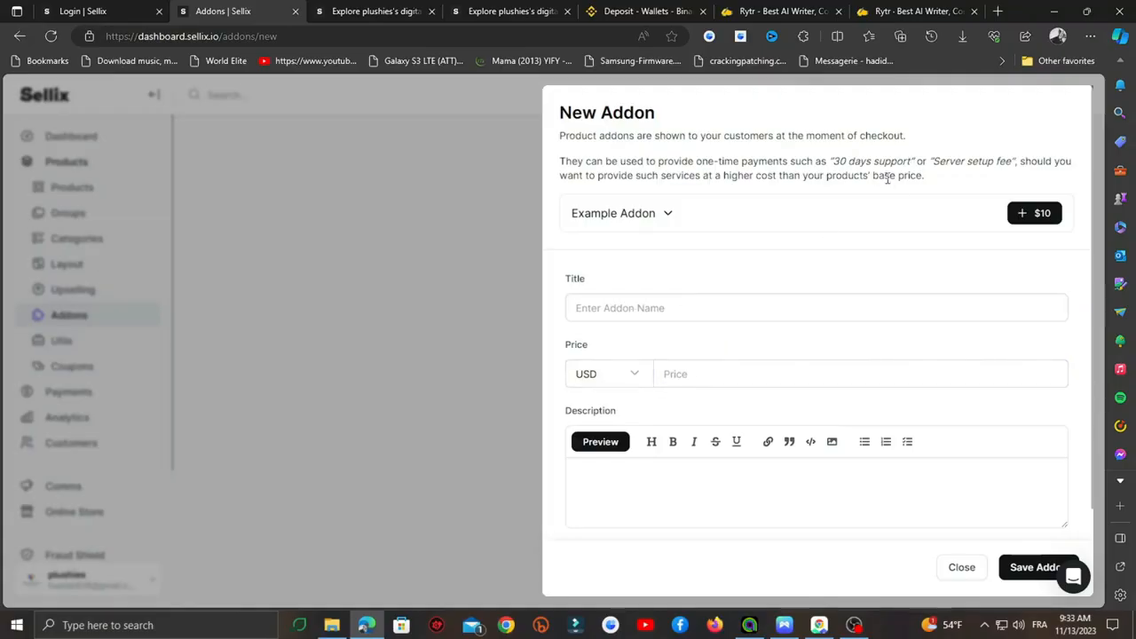
{"action": "left_click_drag", "start_coordinate": [838, 162], "coordinate": [915, 163]}
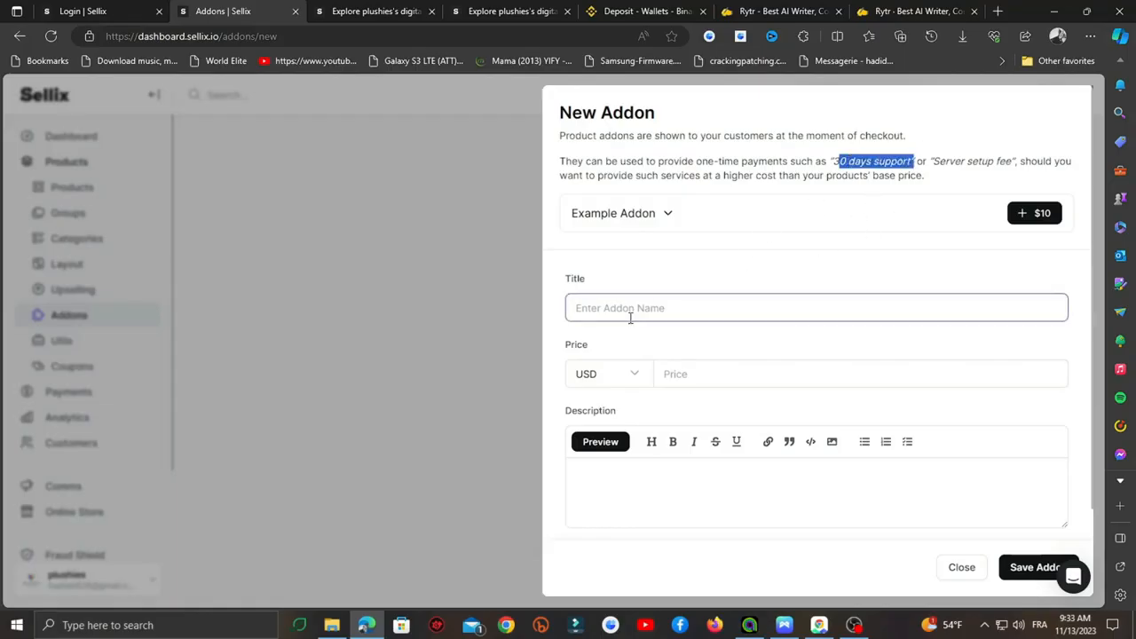
{"action": "left_click", "coordinate": [456, 353]}
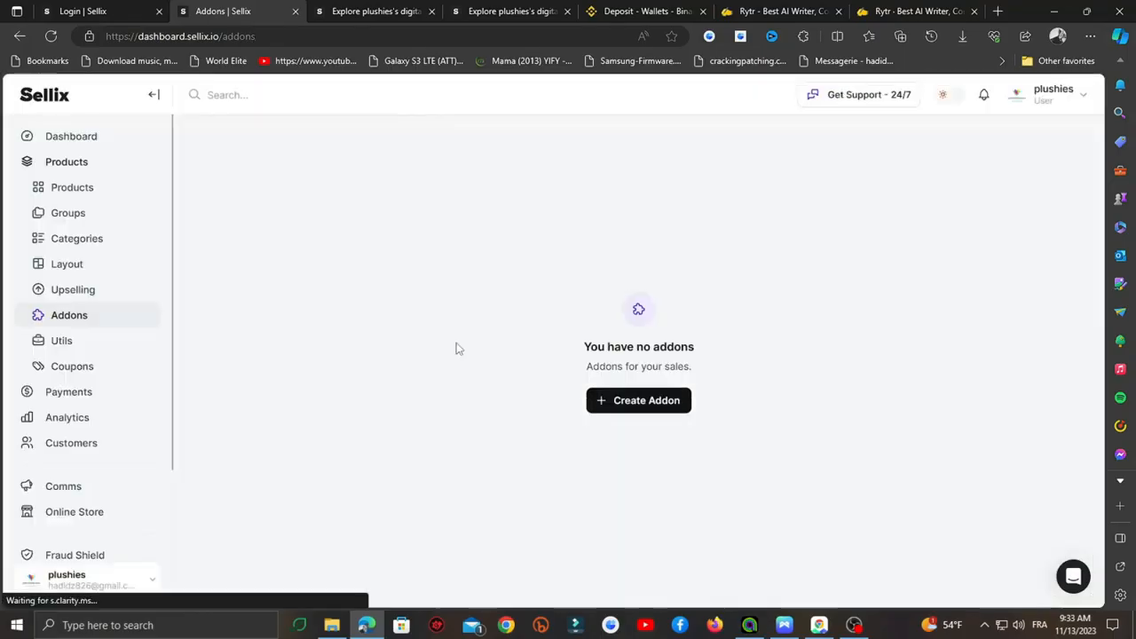
- In Utils, select netflix accounts for bulk update and keep Warranty at No Warranty
{"action": "left_click", "coordinate": [89, 350]}
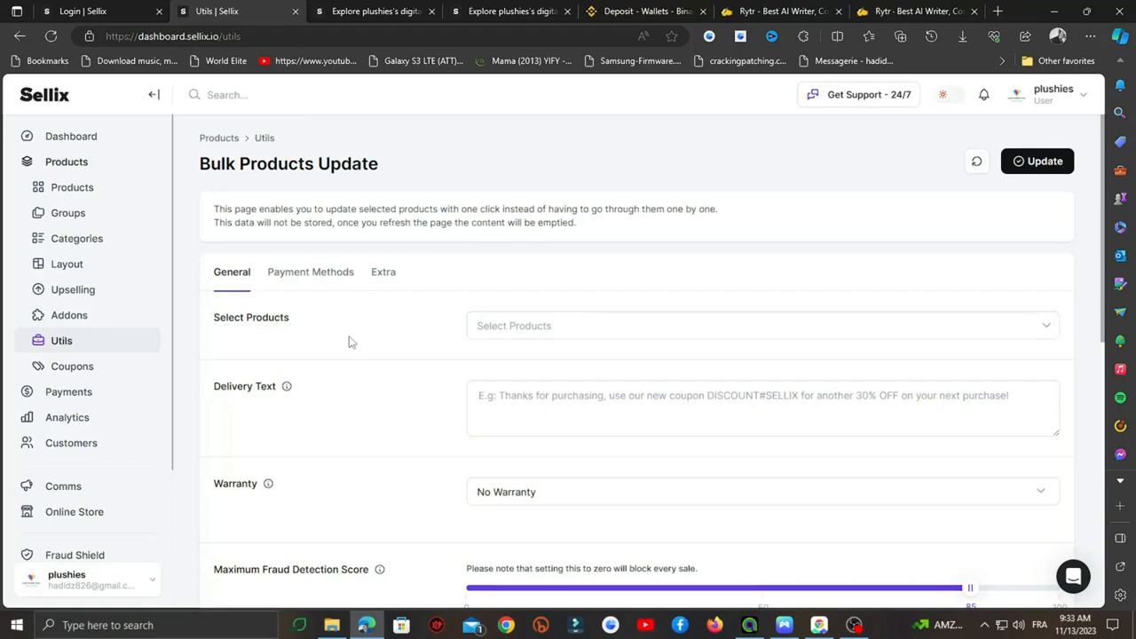
{"action": "left_click", "coordinate": [558, 332]}
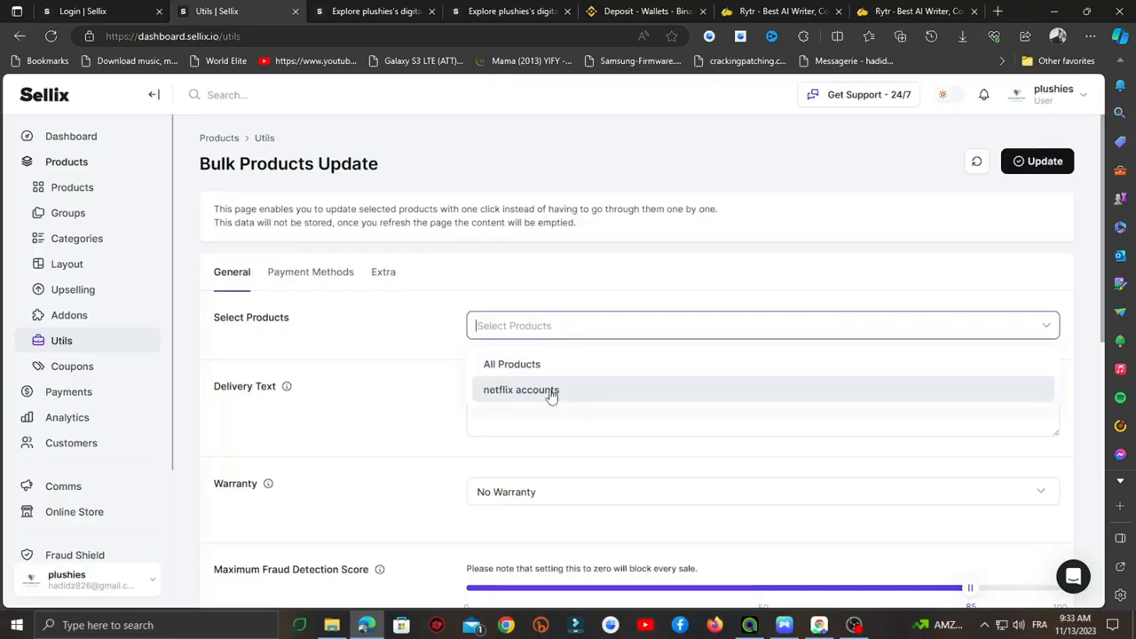
{"action": "left_click", "coordinate": [550, 392]}
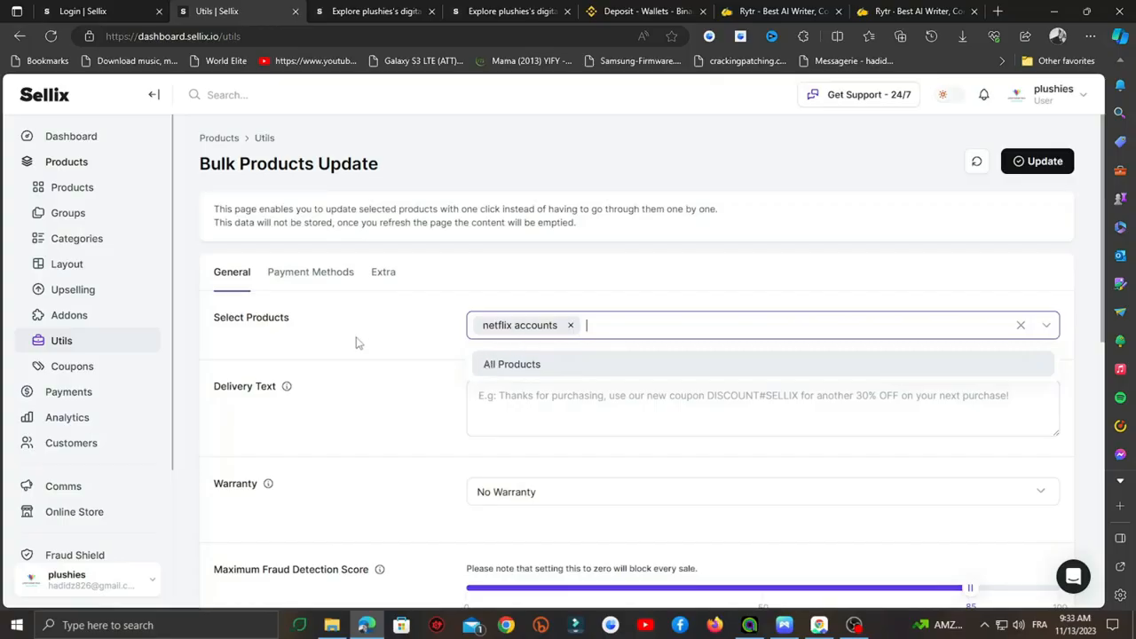
{"action": "scroll", "coordinate": [355, 340], "scroll_direction": "down", "scroll_amount": 1}
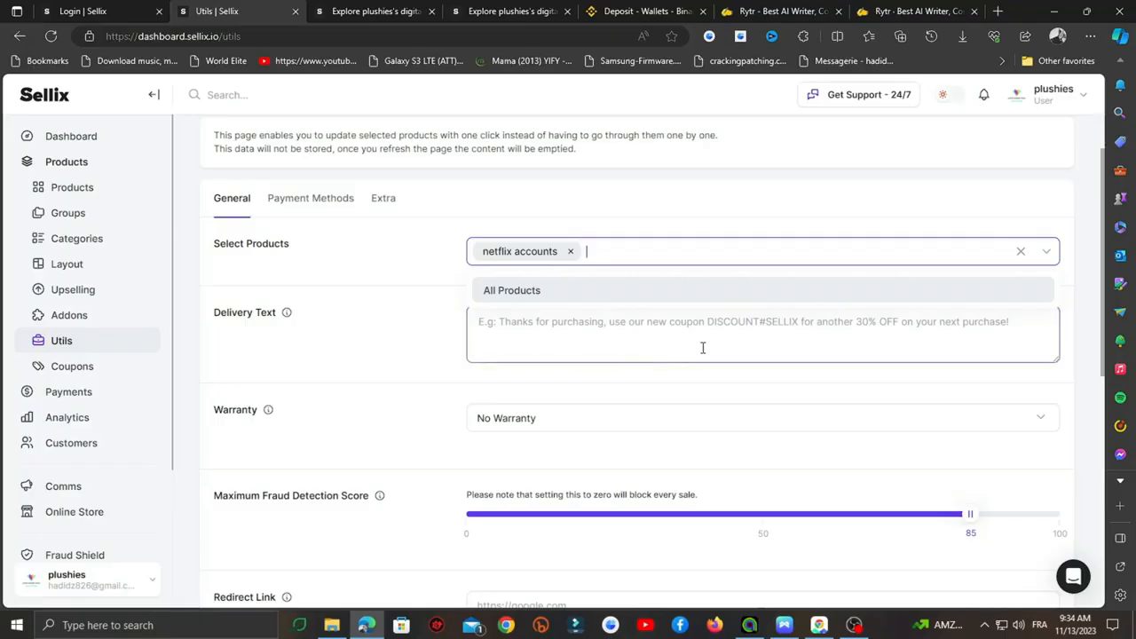
{"action": "scroll", "coordinate": [701, 347], "scroll_direction": "down", "scroll_amount": 2}
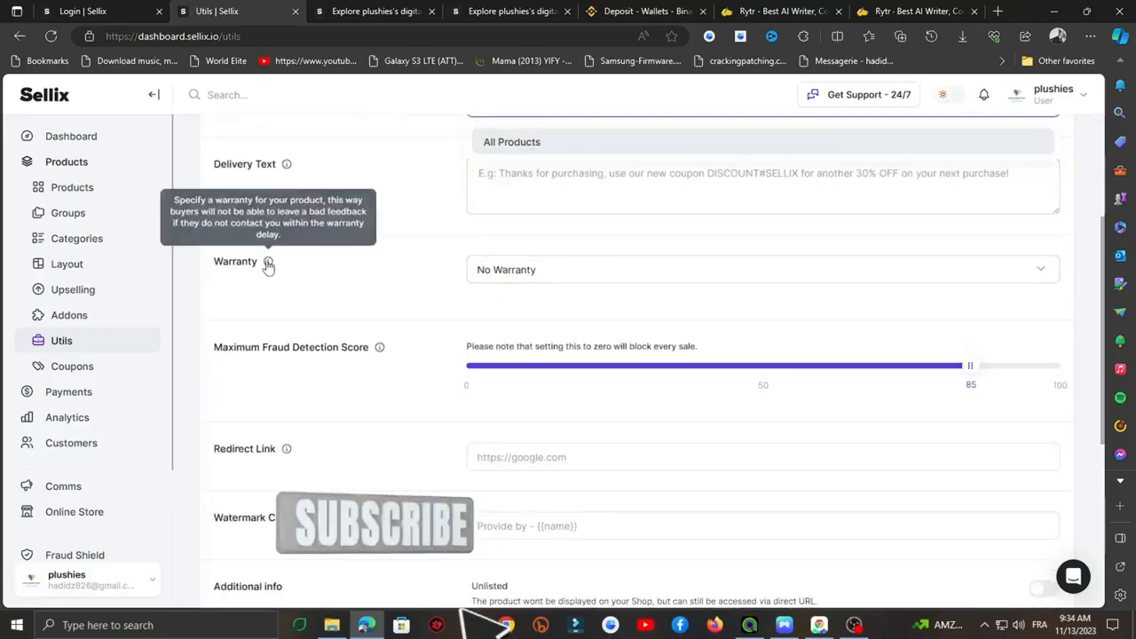
{"action": "left_click", "coordinate": [524, 277]}
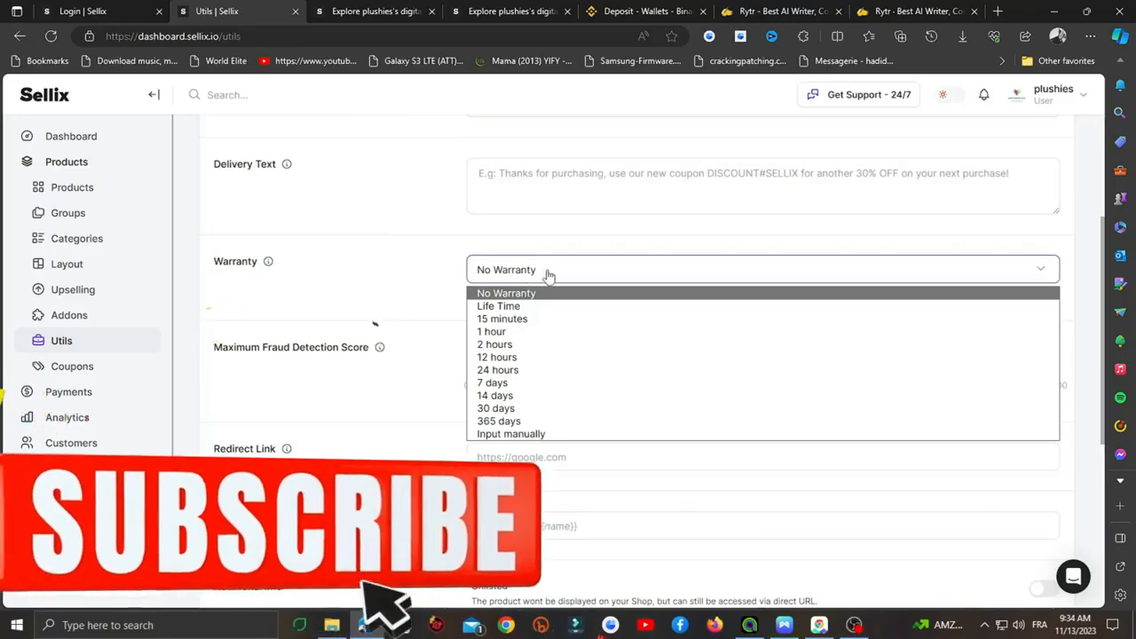
{"action": "left_click", "coordinate": [532, 269]}
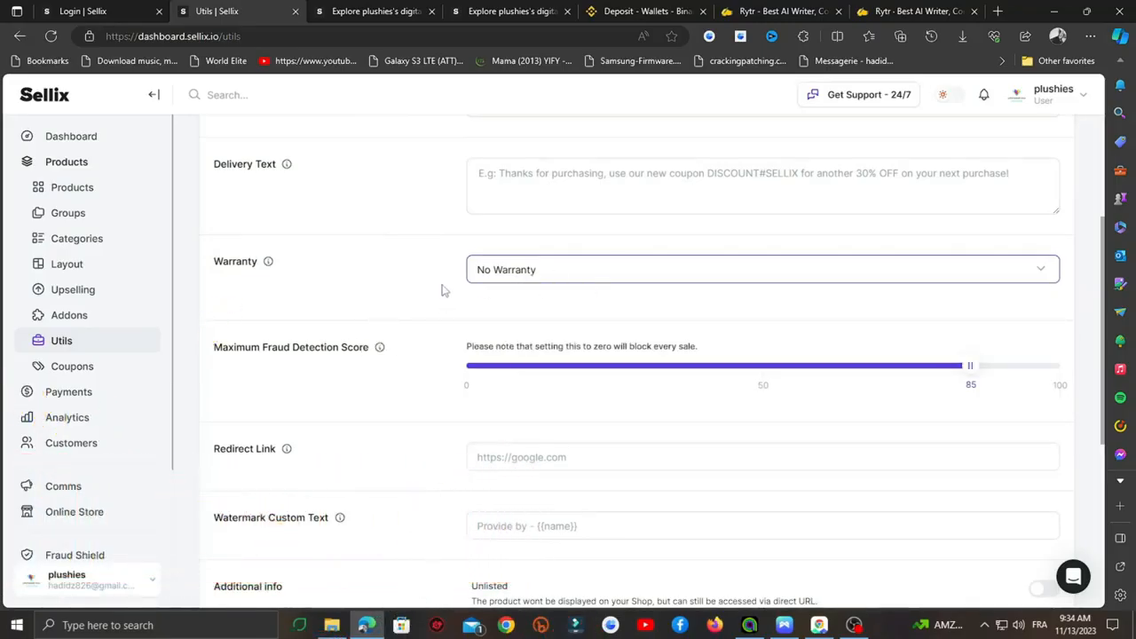
{"action": "scroll", "coordinate": [445, 291], "scroll_direction": "down", "scroll_amount": 2}
{"action": "scroll", "coordinate": [560, 281], "scroll_direction": "down", "scroll_amount": 3}
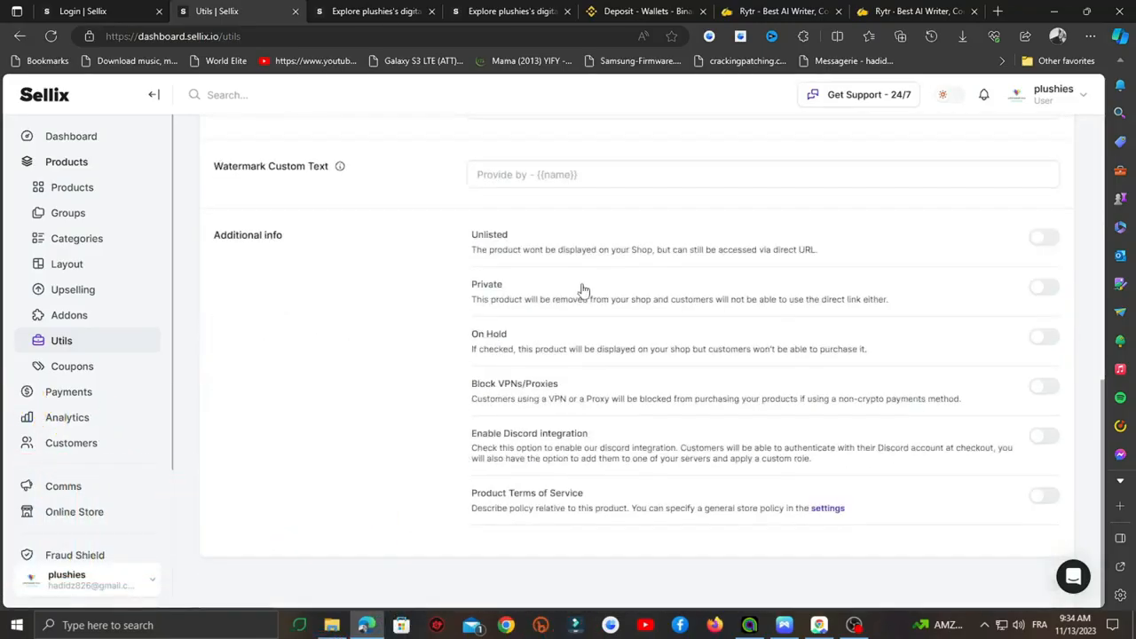
{"action": "scroll", "coordinate": [413, 257], "scroll_direction": "up", "scroll_amount": 1}
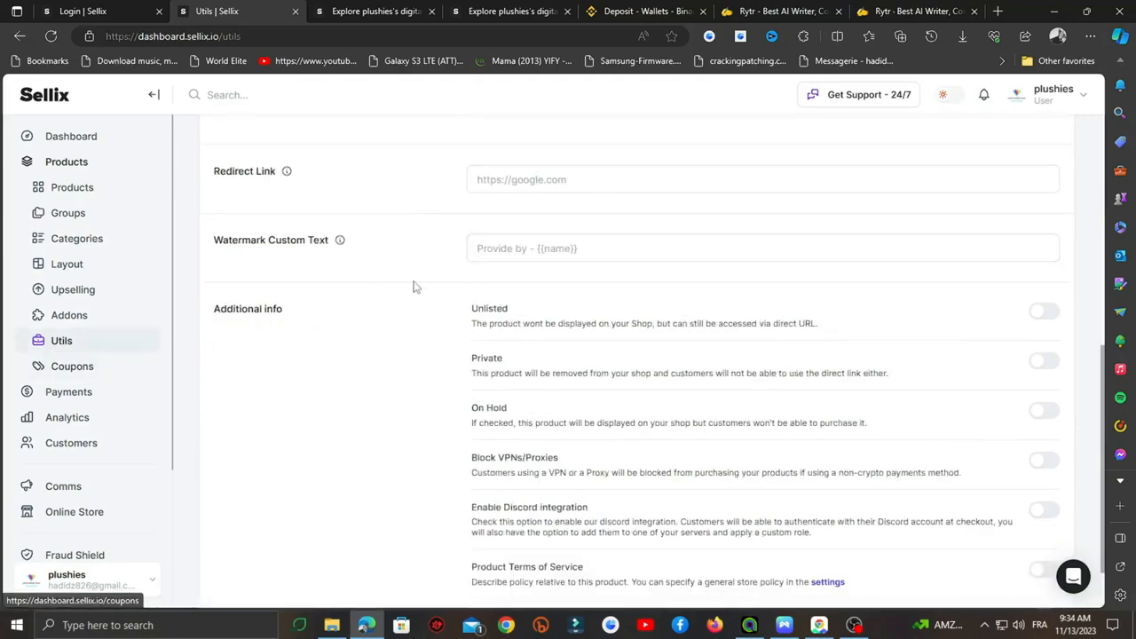
{"action": "left_click", "coordinate": [76, 375]}
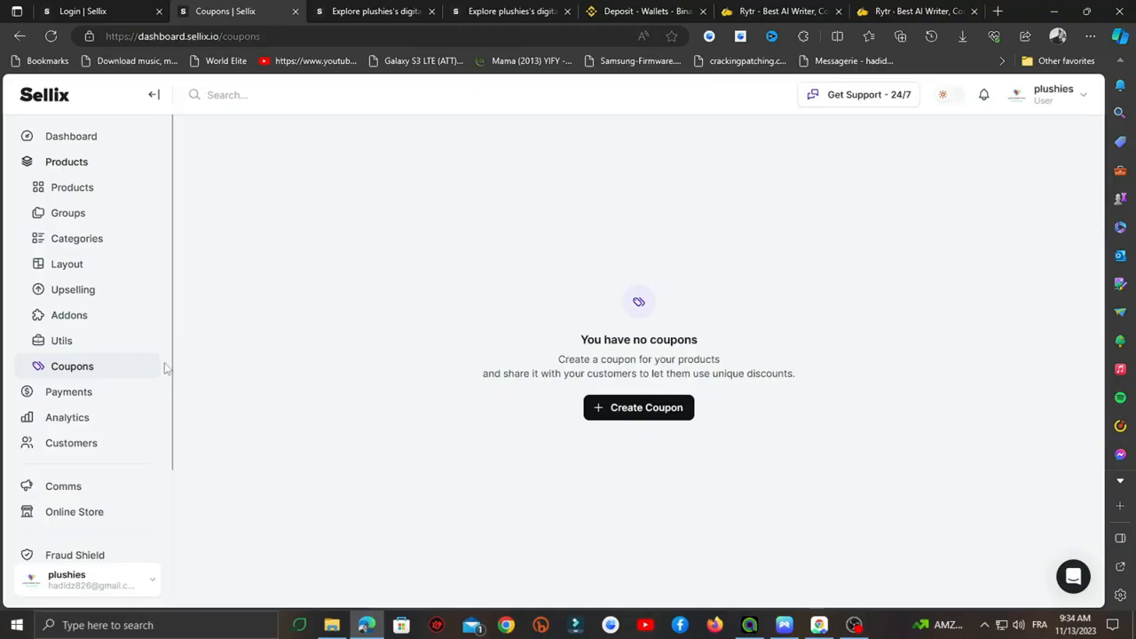
{"action": "left_click", "coordinate": [646, 410]}
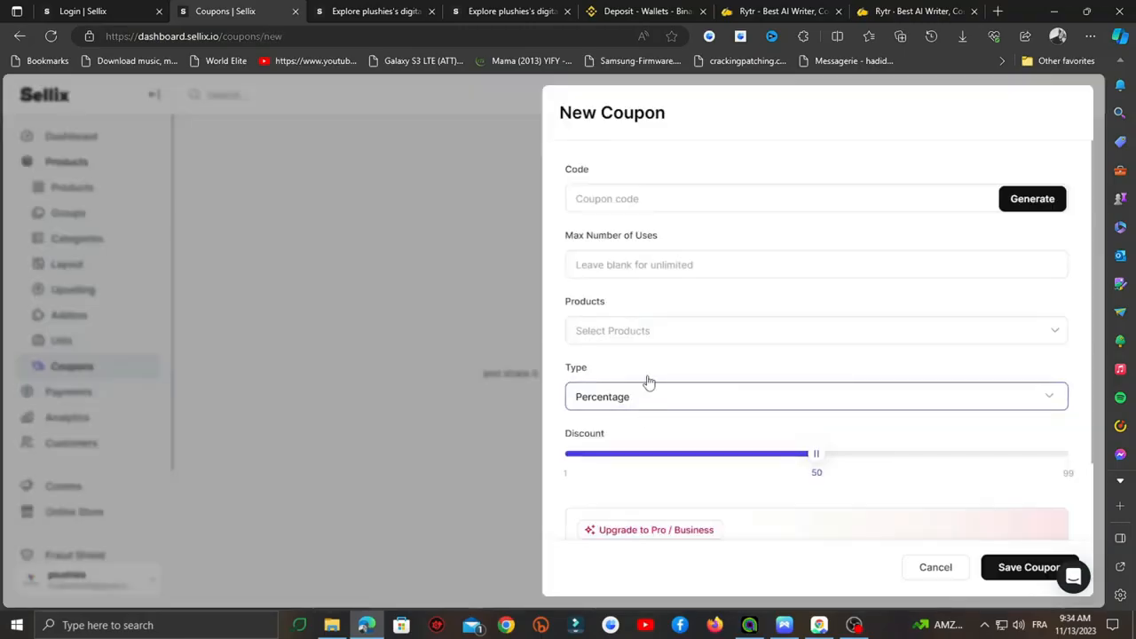
{"action": "left_click", "coordinate": [632, 198]}
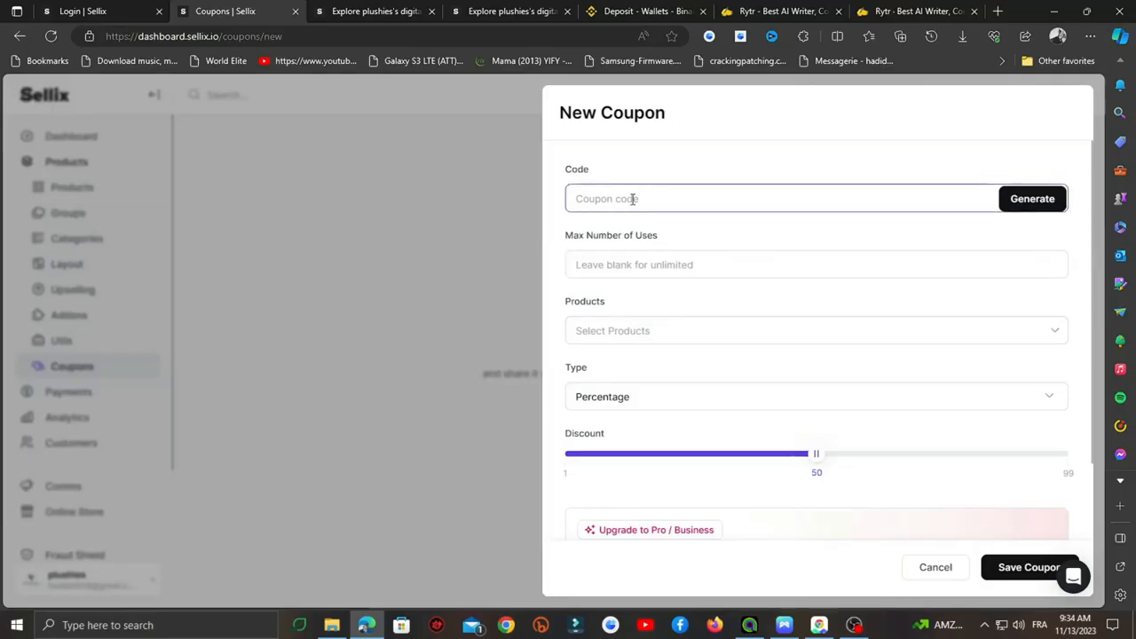
{"action": "left_click", "coordinate": [584, 257]}
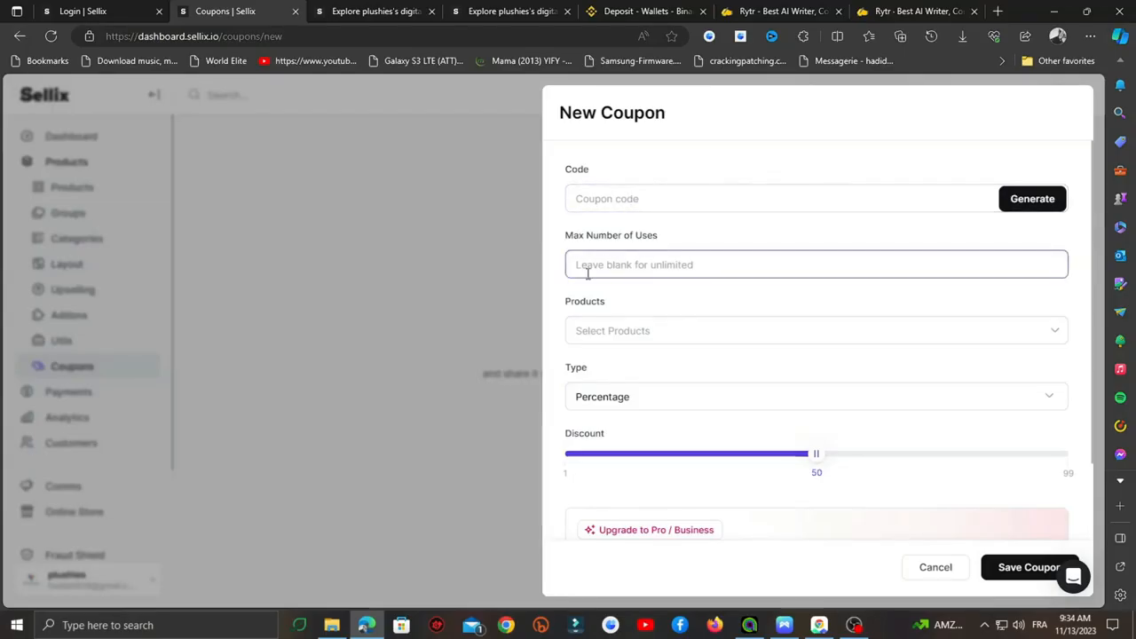
{"action": "left_click", "coordinate": [618, 333]}
{"action": "left_click", "coordinate": [618, 333]}
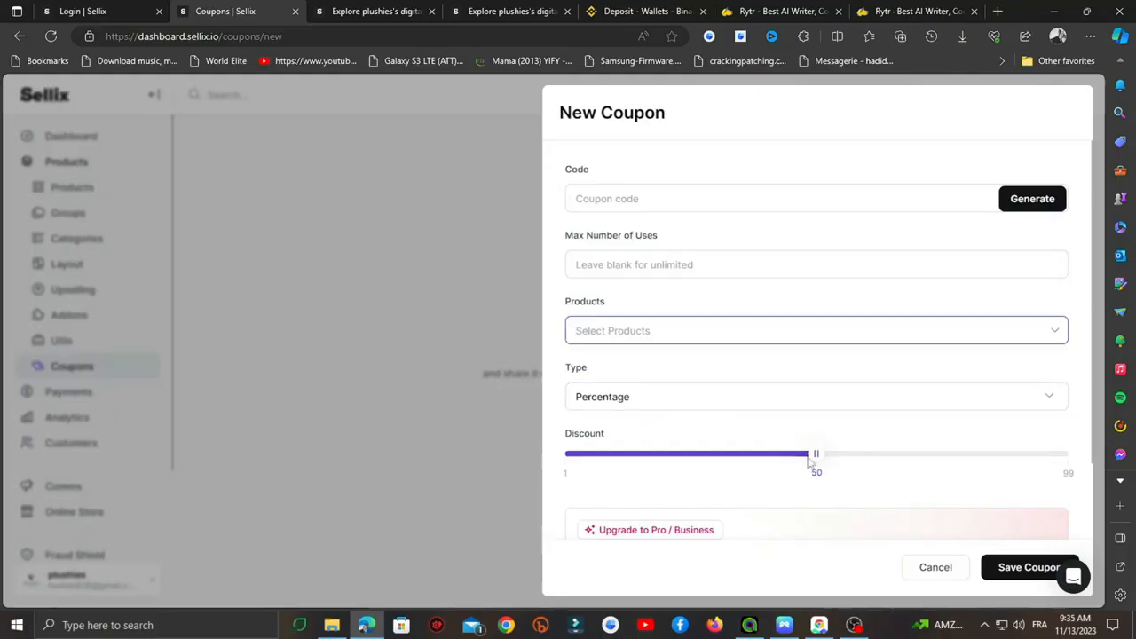
{"action": "left_click_drag", "start_coordinate": [816, 455], "coordinate": [763, 456]}
{"action": "scroll", "coordinate": [761, 426], "scroll_direction": "down", "scroll_amount": 2}
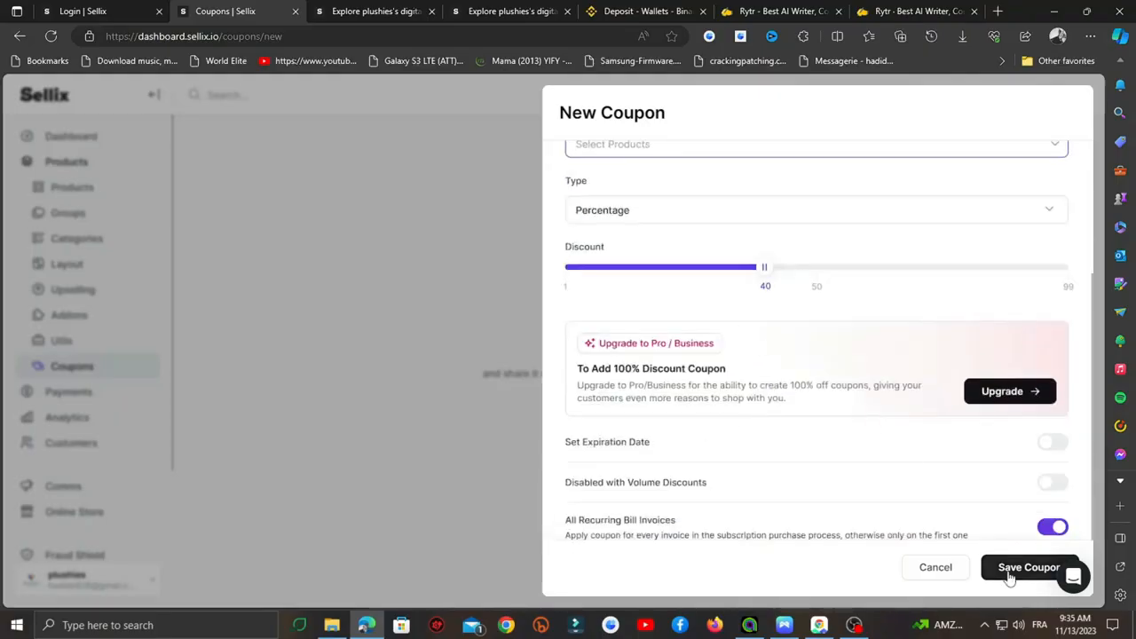
{"action": "left_click", "coordinate": [398, 326]}
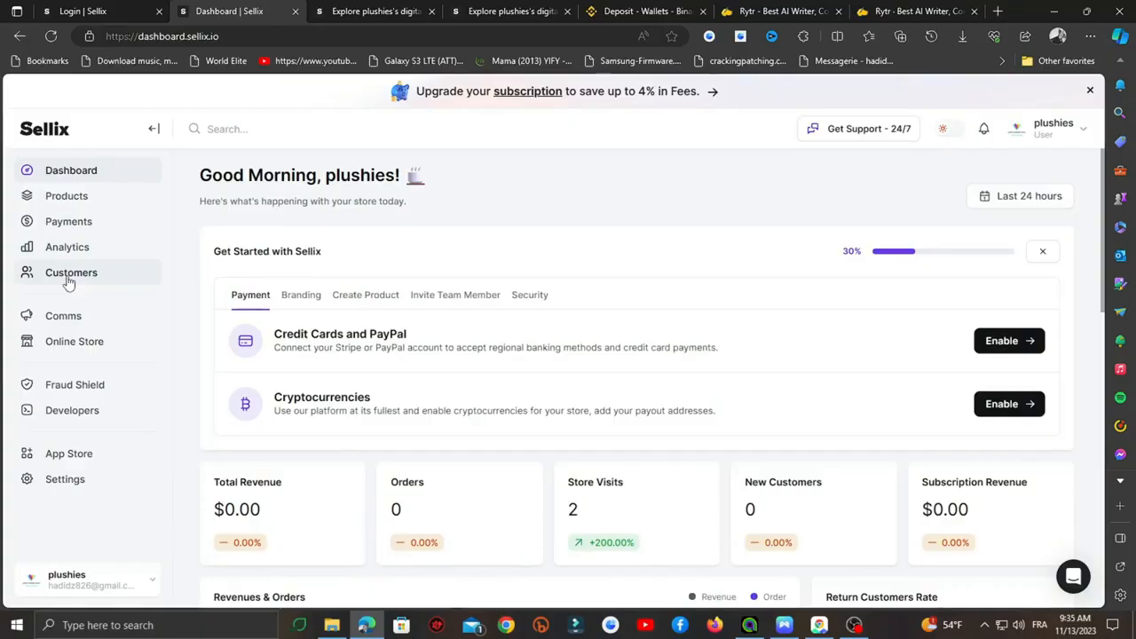
- View the Get Started tabs Branding, Create Product, Invite Team Member, then Security
{"action": "left_click", "coordinate": [309, 306]}
{"action": "left_click", "coordinate": [354, 304]}
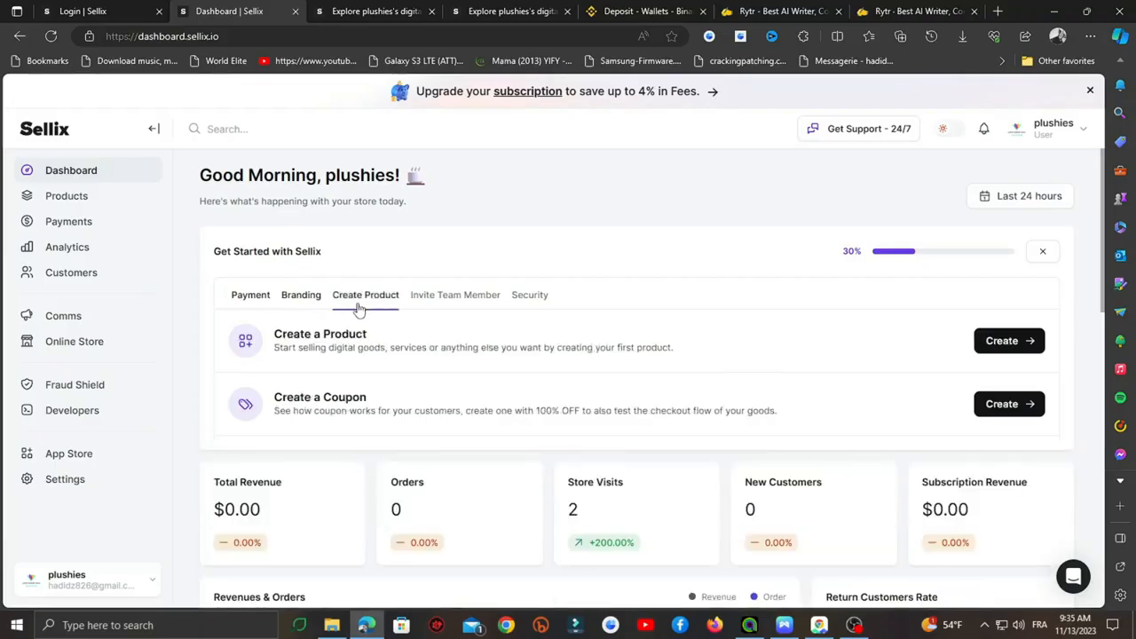
{"action": "left_click", "coordinate": [311, 306]}
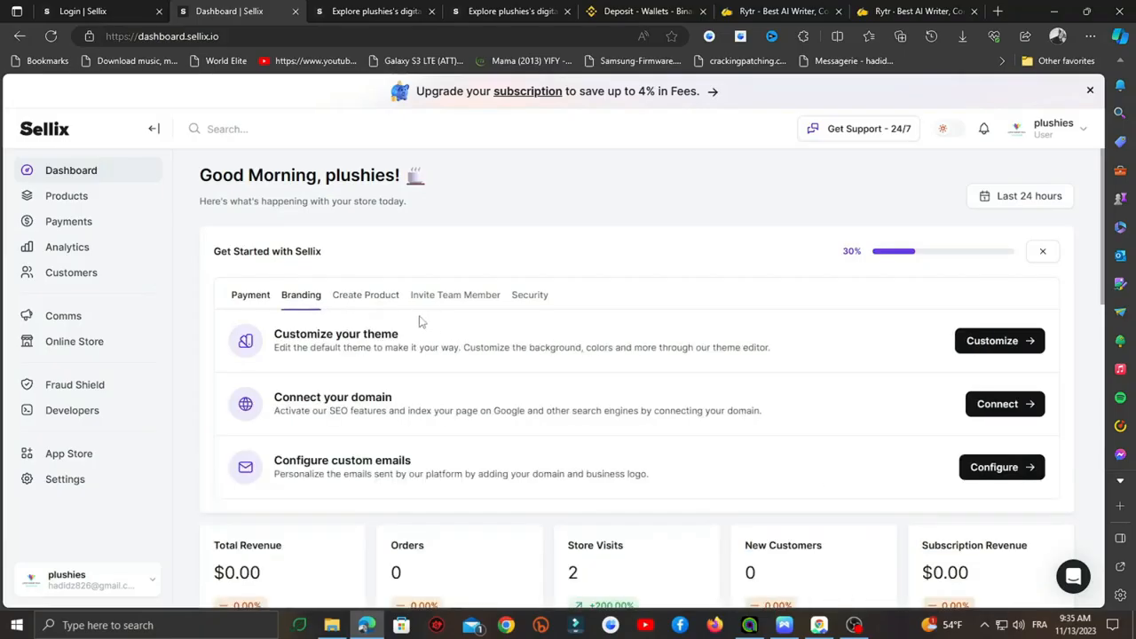
{"action": "left_click", "coordinate": [364, 301]}
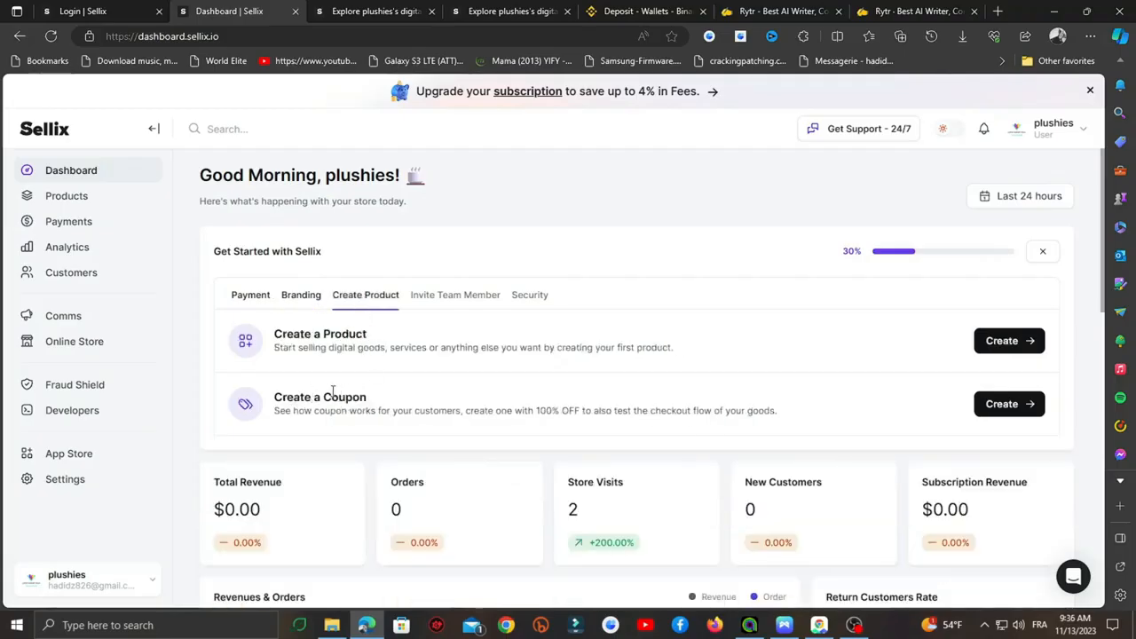
{"action": "left_click", "coordinate": [457, 302]}
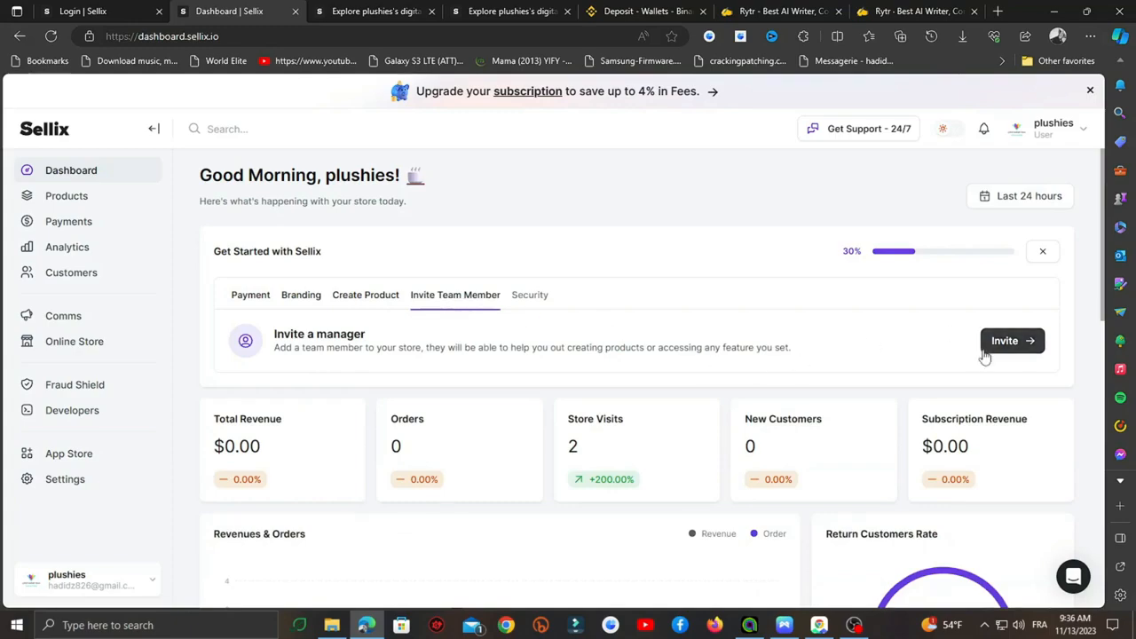
{"action": "left_click", "coordinate": [530, 300]}
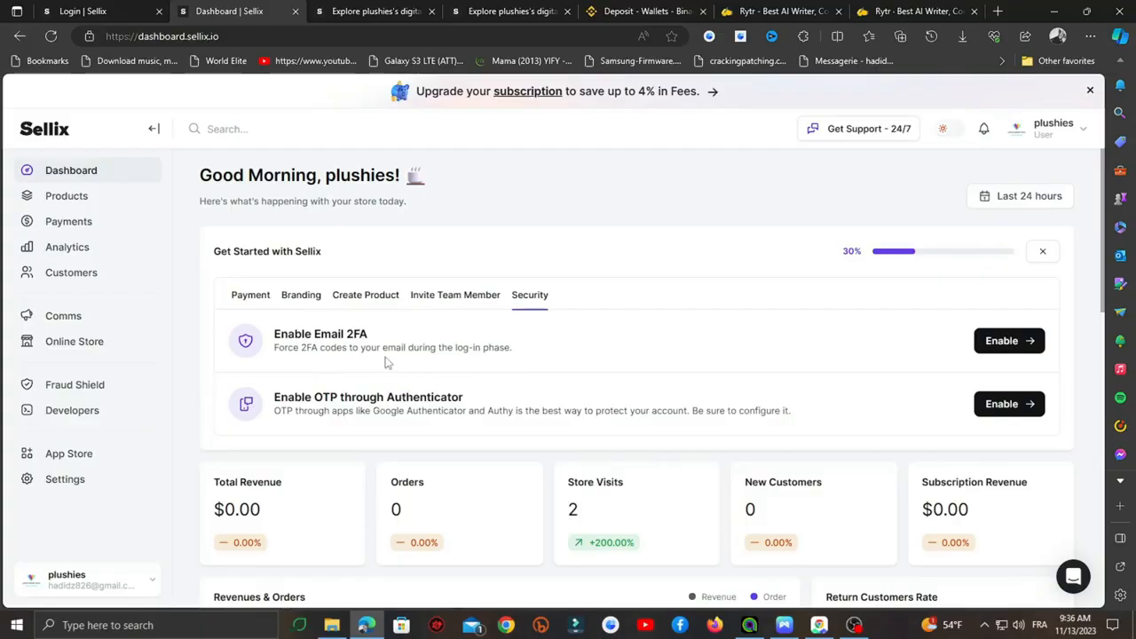
- Scroll through the Analytics Stats page, then open the empty Analytics Reports page
{"action": "left_click", "coordinate": [87, 251]}
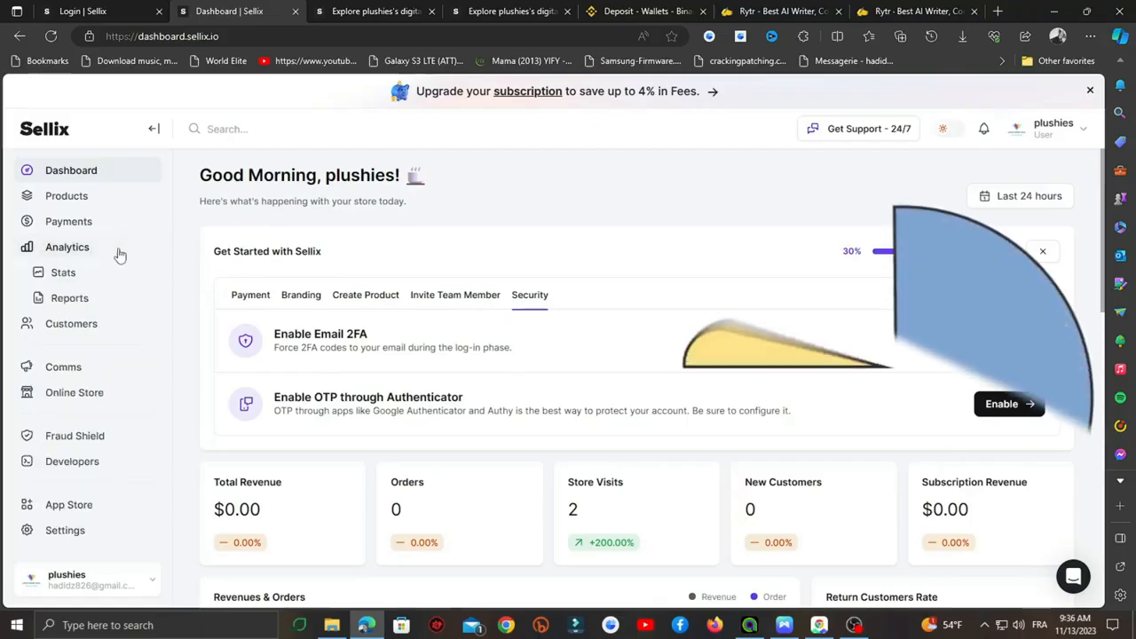
{"action": "left_click", "coordinate": [82, 272]}
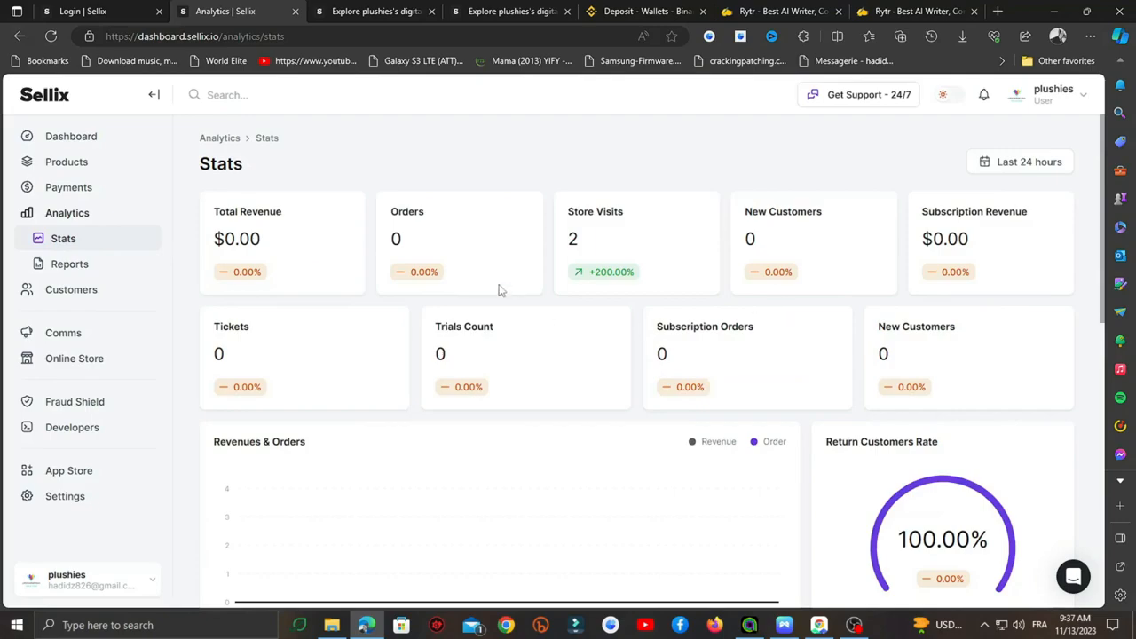
{"action": "scroll", "coordinate": [501, 287], "scroll_direction": "down", "scroll_amount": 2}
{"action": "scroll", "coordinate": [501, 286], "scroll_direction": "down", "scroll_amount": 2}
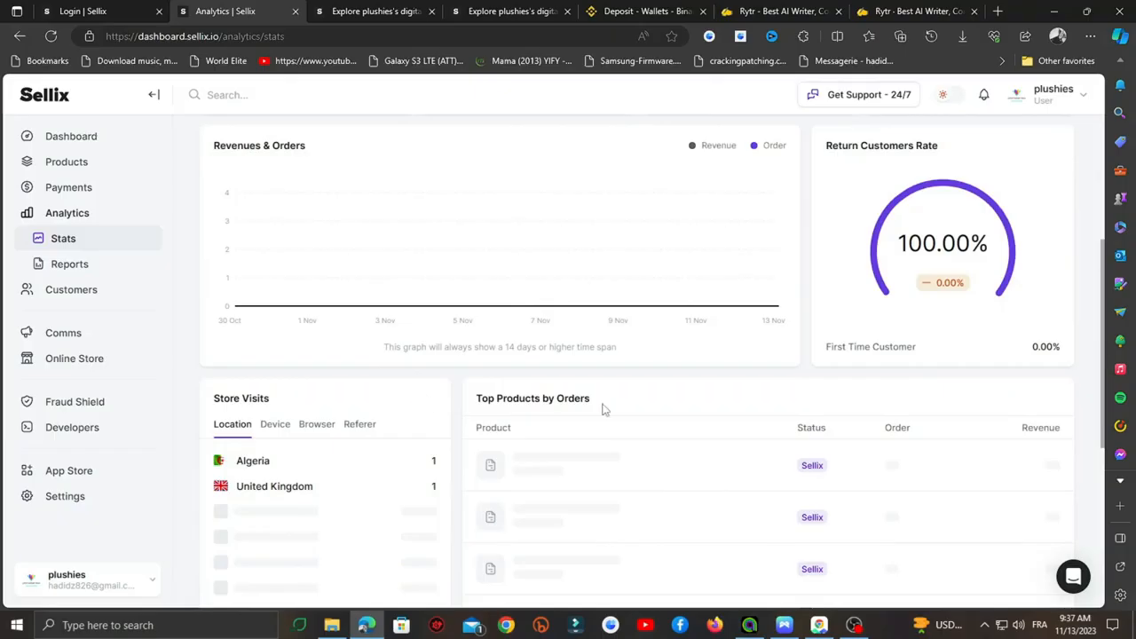
{"action": "scroll", "coordinate": [603, 409], "scroll_direction": "down", "scroll_amount": 5}
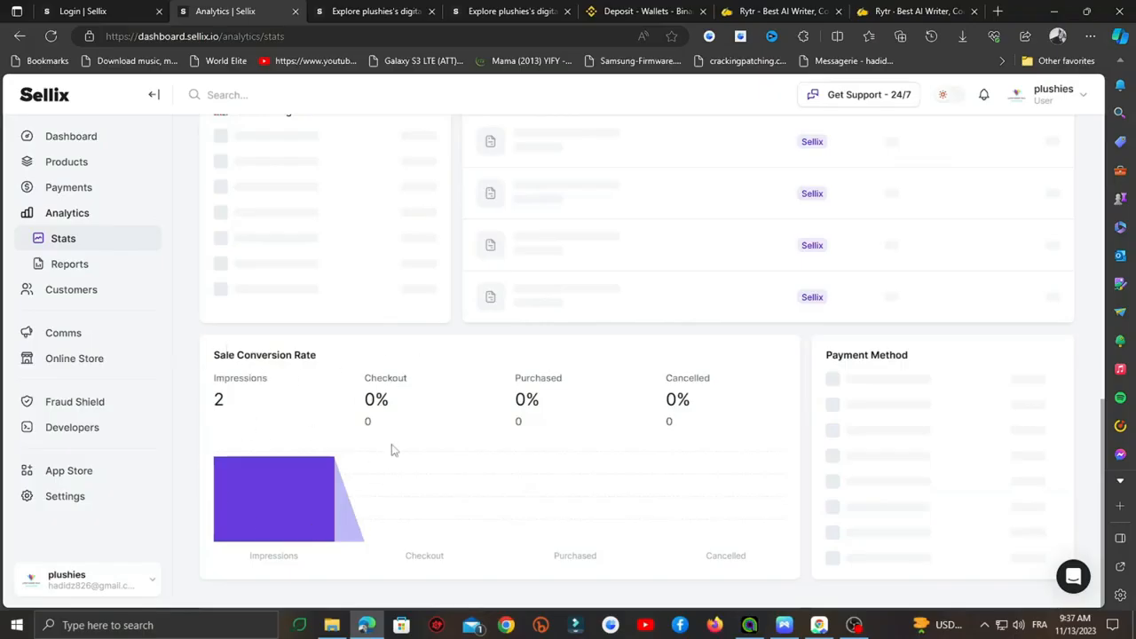
{"action": "scroll", "coordinate": [307, 394], "scroll_direction": "up", "scroll_amount": 4}
{"action": "scroll", "coordinate": [311, 393], "scroll_direction": "up", "scroll_amount": 4}
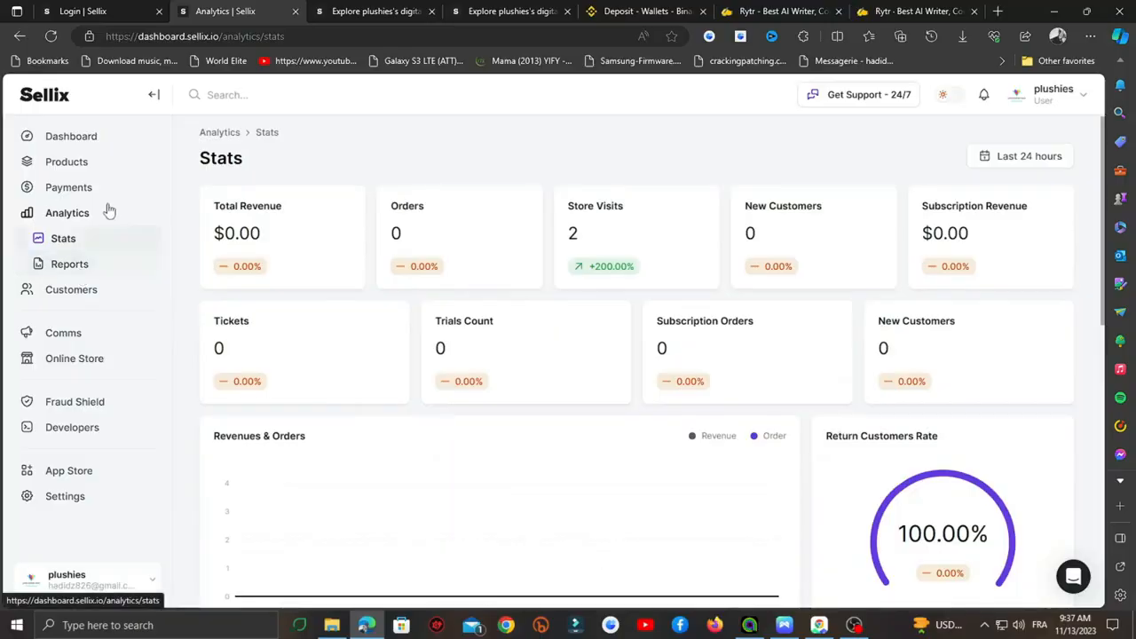
{"action": "left_click", "coordinate": [79, 269]}
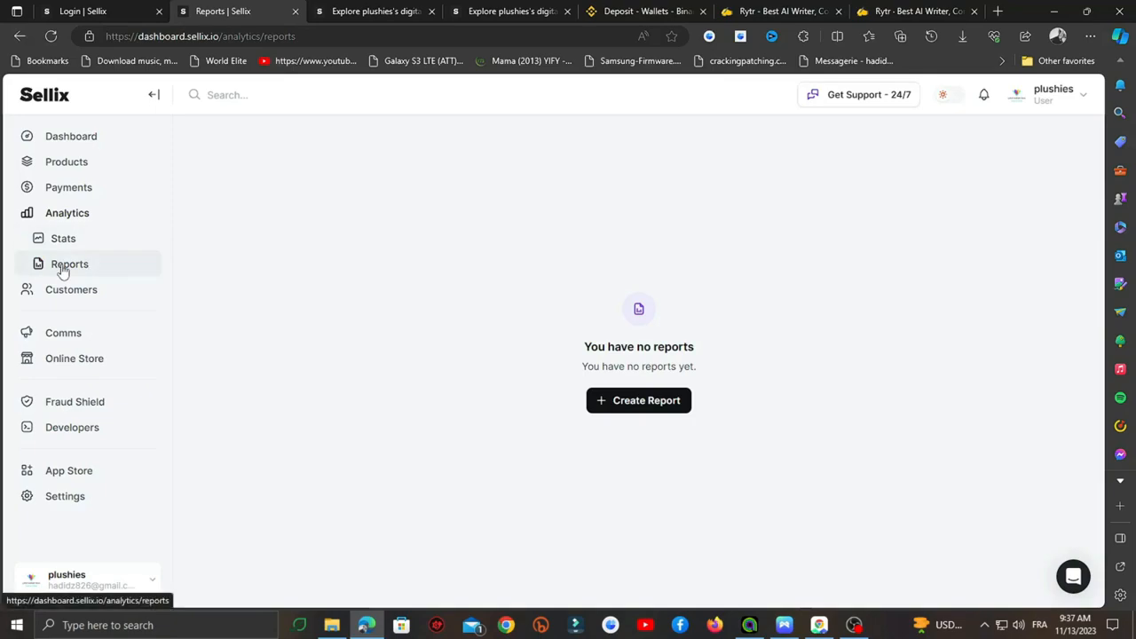
- View Customers analytics and the Affiliate page (revenue Disabled, 0%), then expand Comms
{"action": "left_click", "coordinate": [75, 289]}
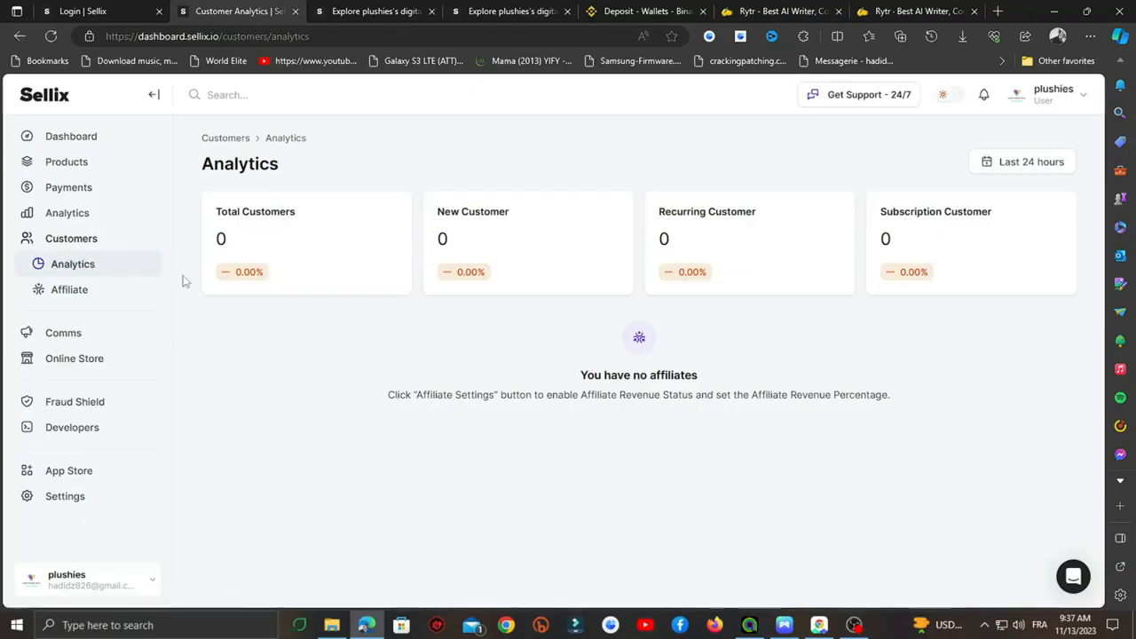
{"action": "left_click", "coordinate": [73, 292]}
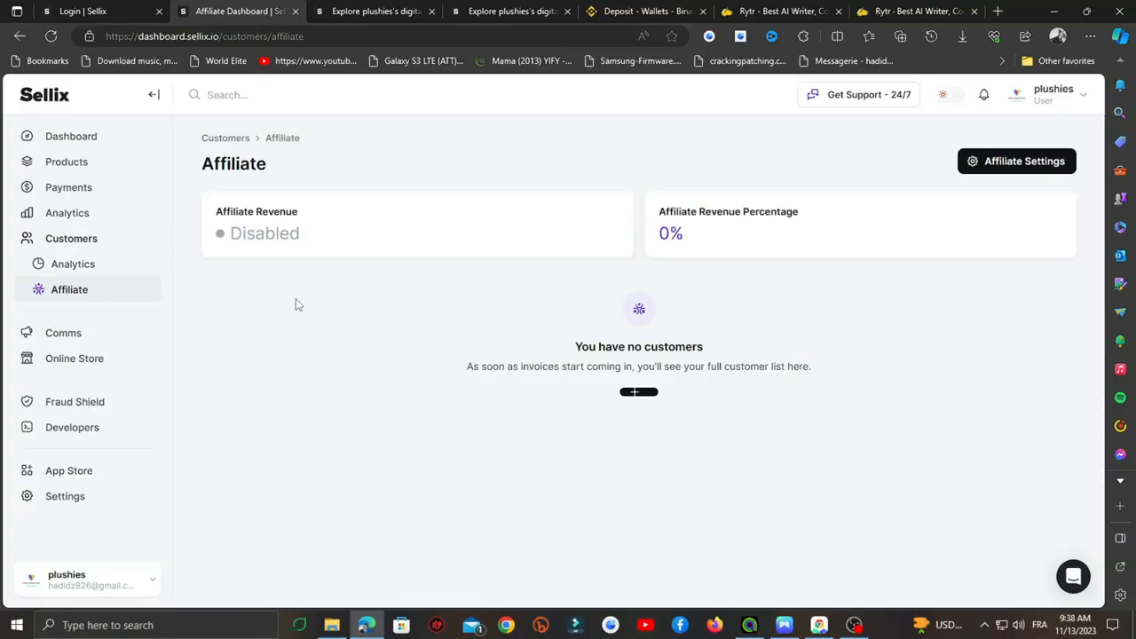
{"action": "left_click", "coordinate": [63, 333]}
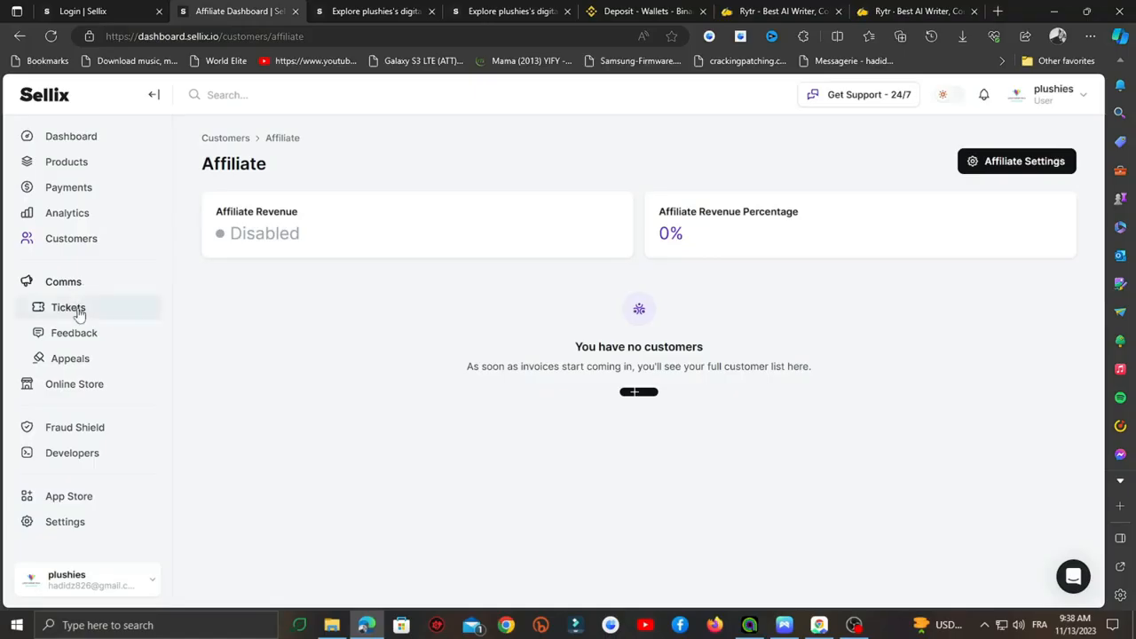
- View the empty Tickets and Feedback pages and dismiss the Appeals upgrade prompt
{"action": "left_click", "coordinate": [78, 311]}
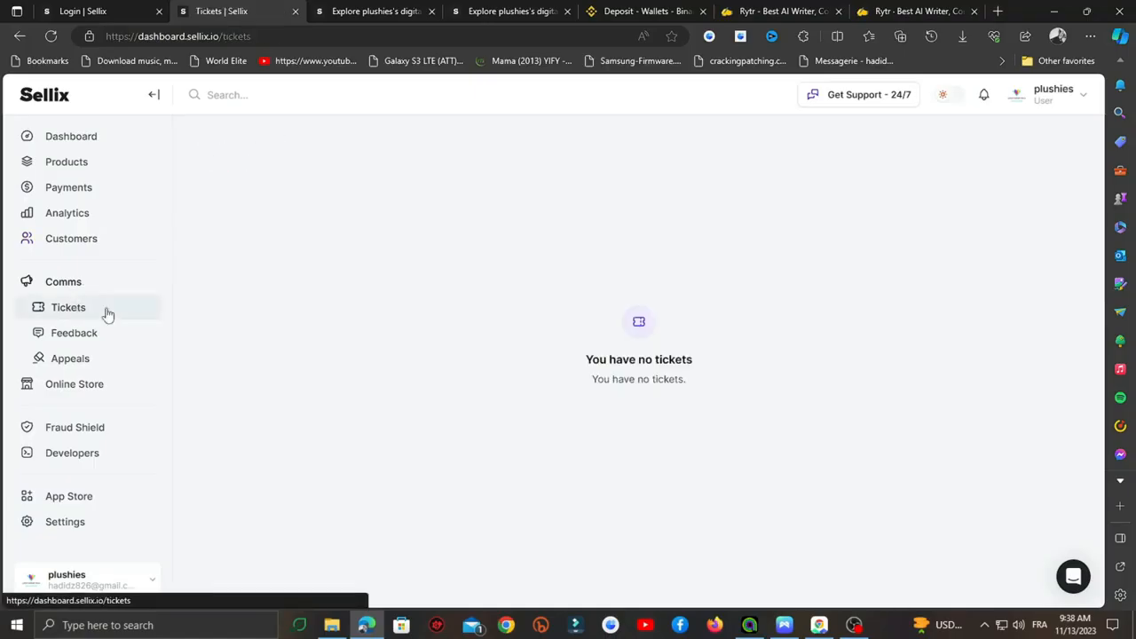
{"action": "left_click", "coordinate": [101, 337]}
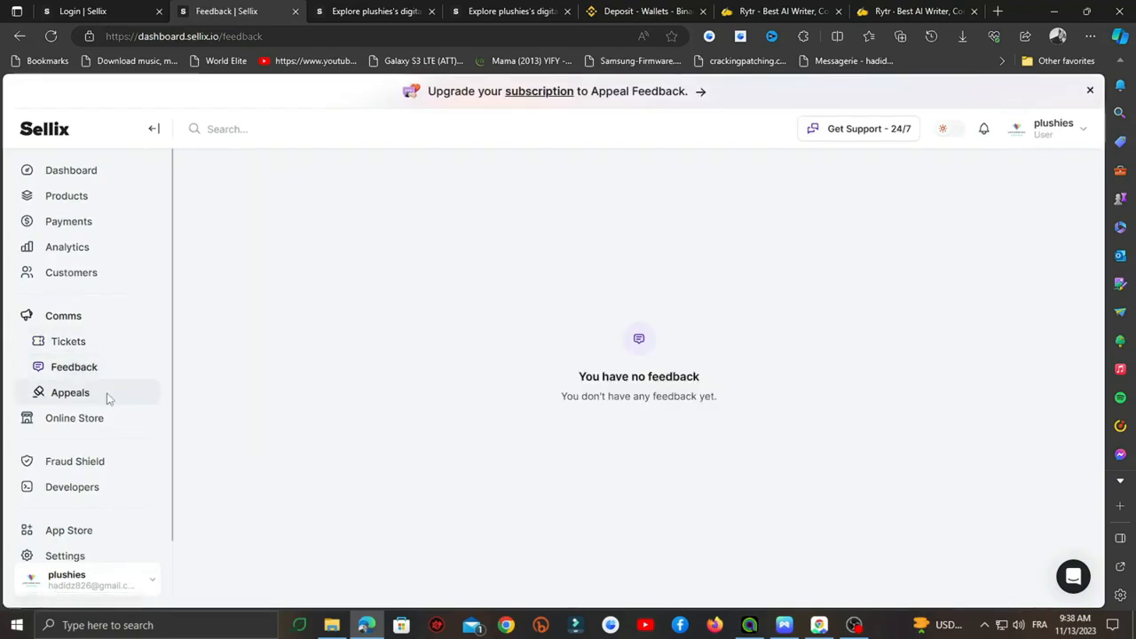
{"action": "left_click", "coordinate": [107, 394]}
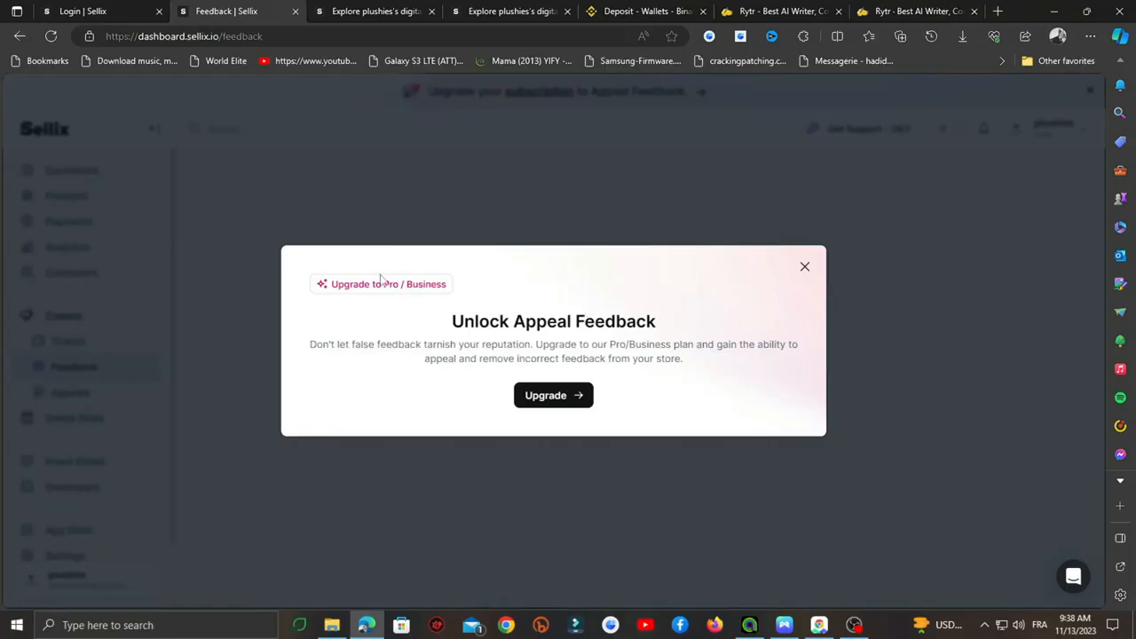
{"action": "left_click", "coordinate": [805, 267]}
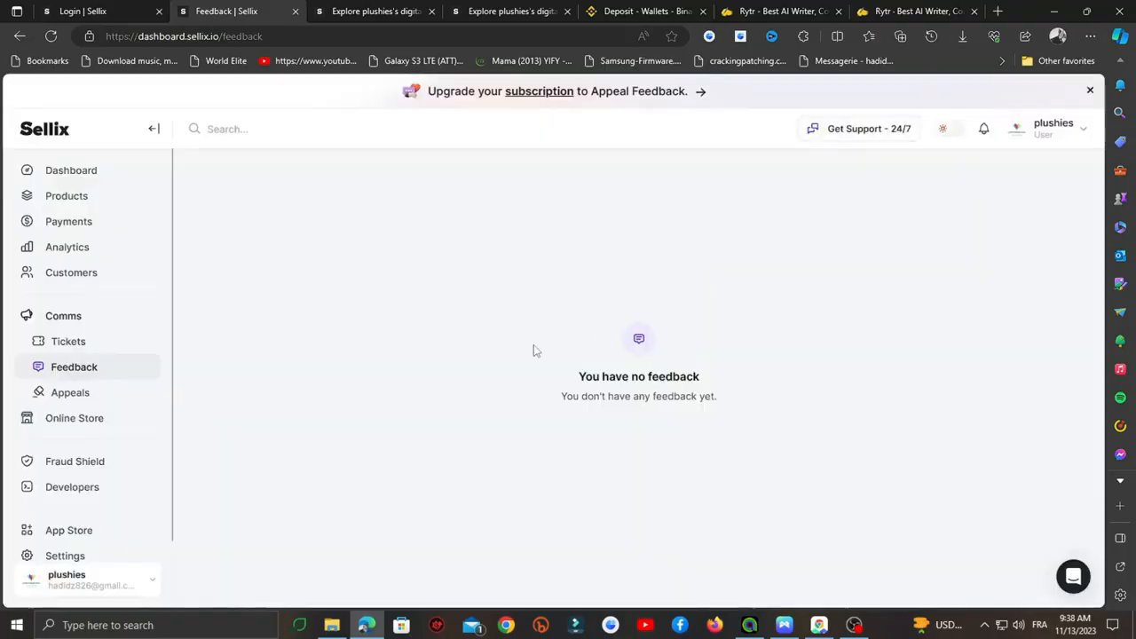